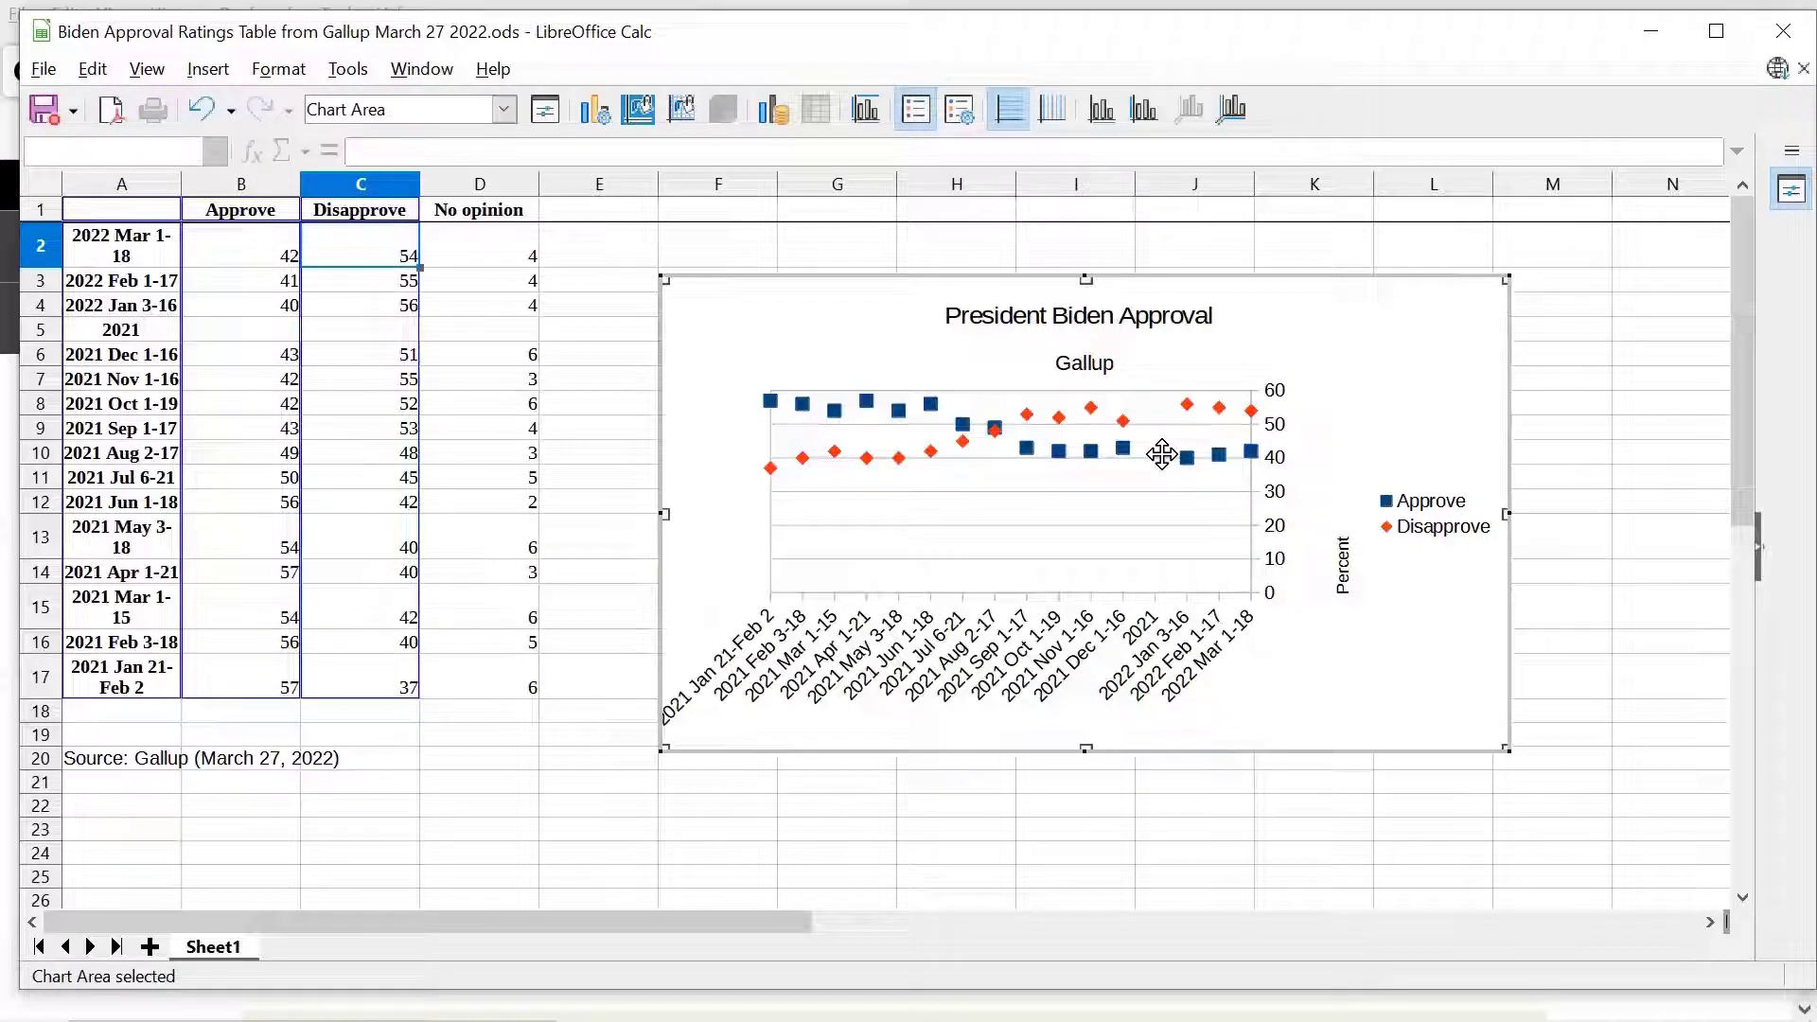
- Check the LibreOffice version under Help > About, then close the dialog
{"action": "left_click", "coordinate": [495, 72]}
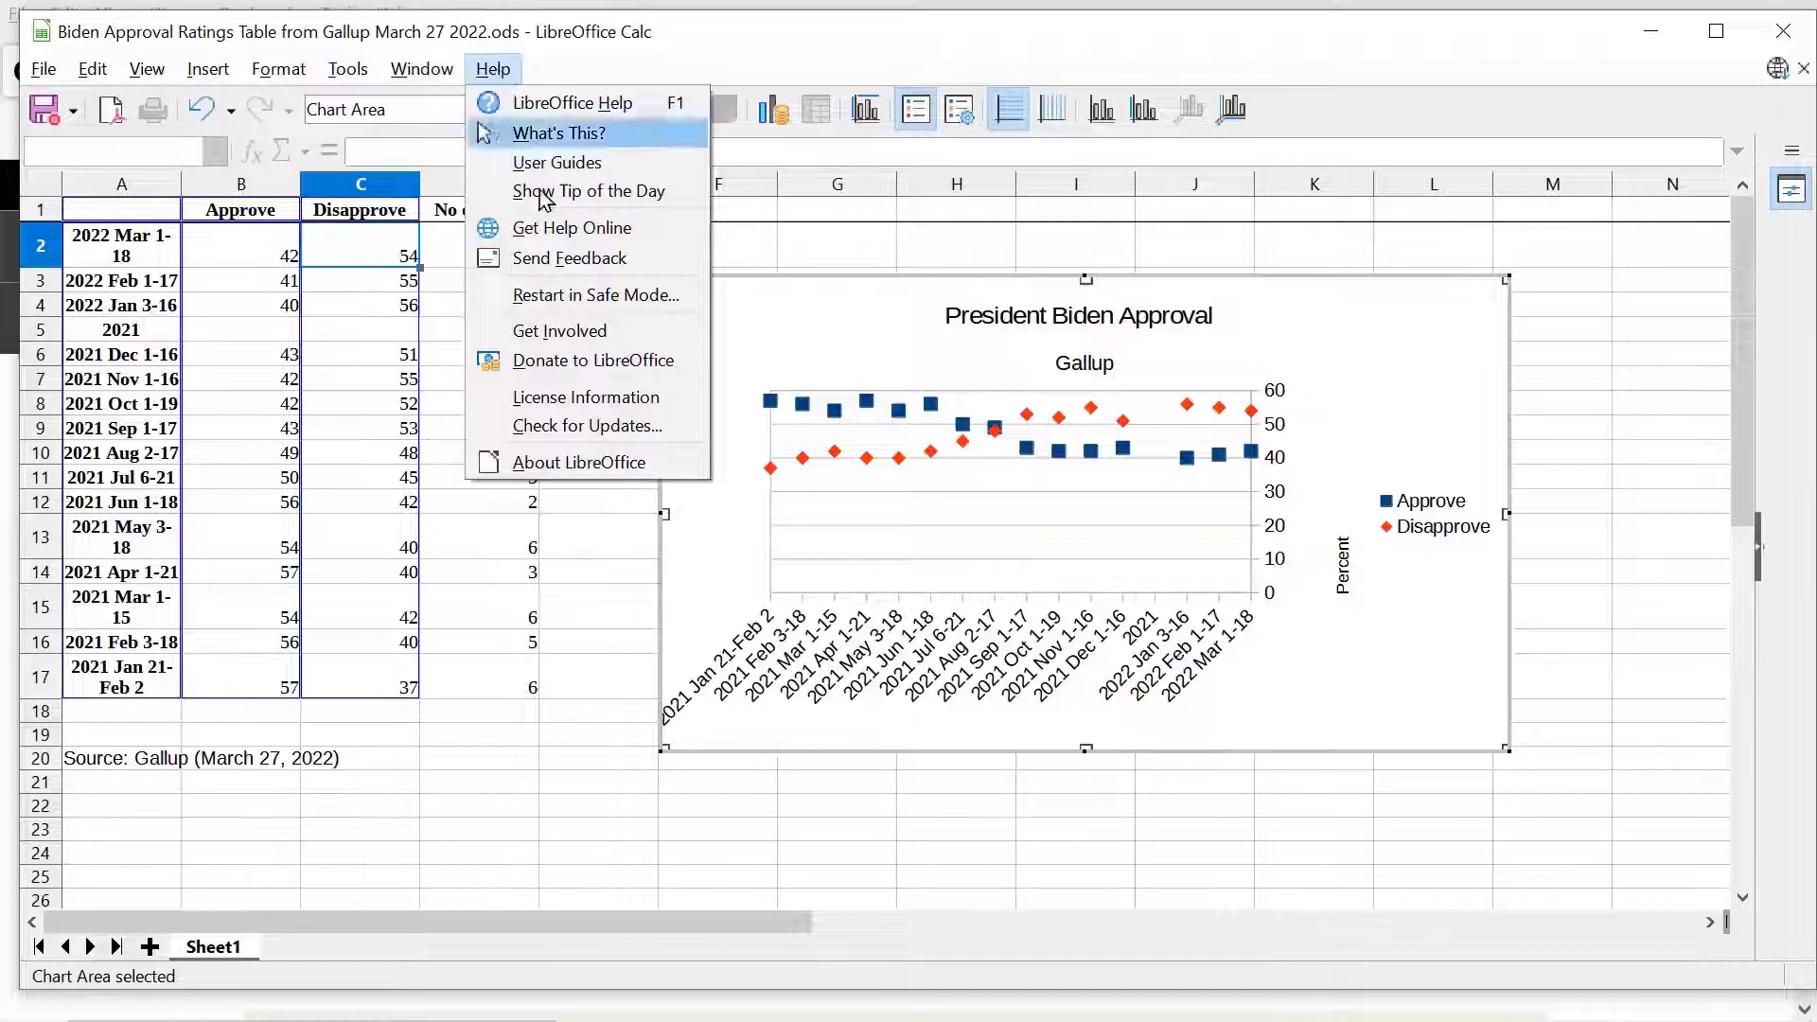
{"action": "left_click", "coordinate": [598, 461]}
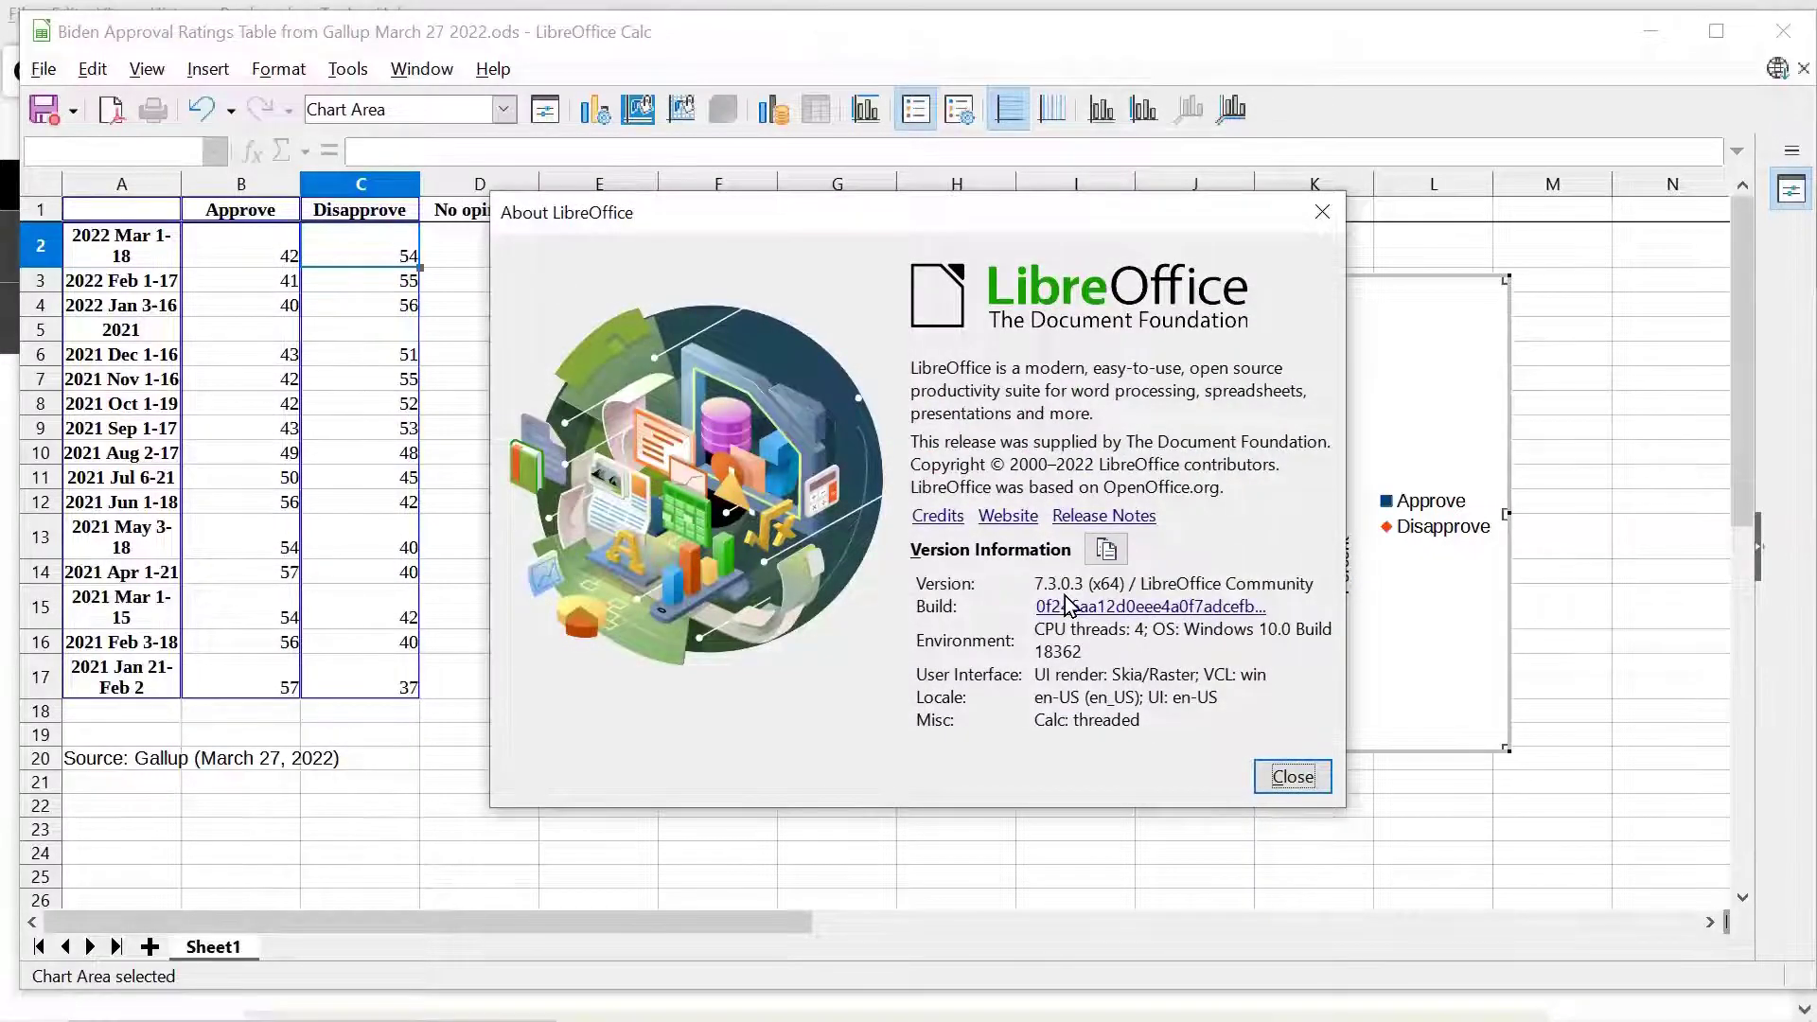
{"action": "left_click", "coordinate": [1265, 775]}
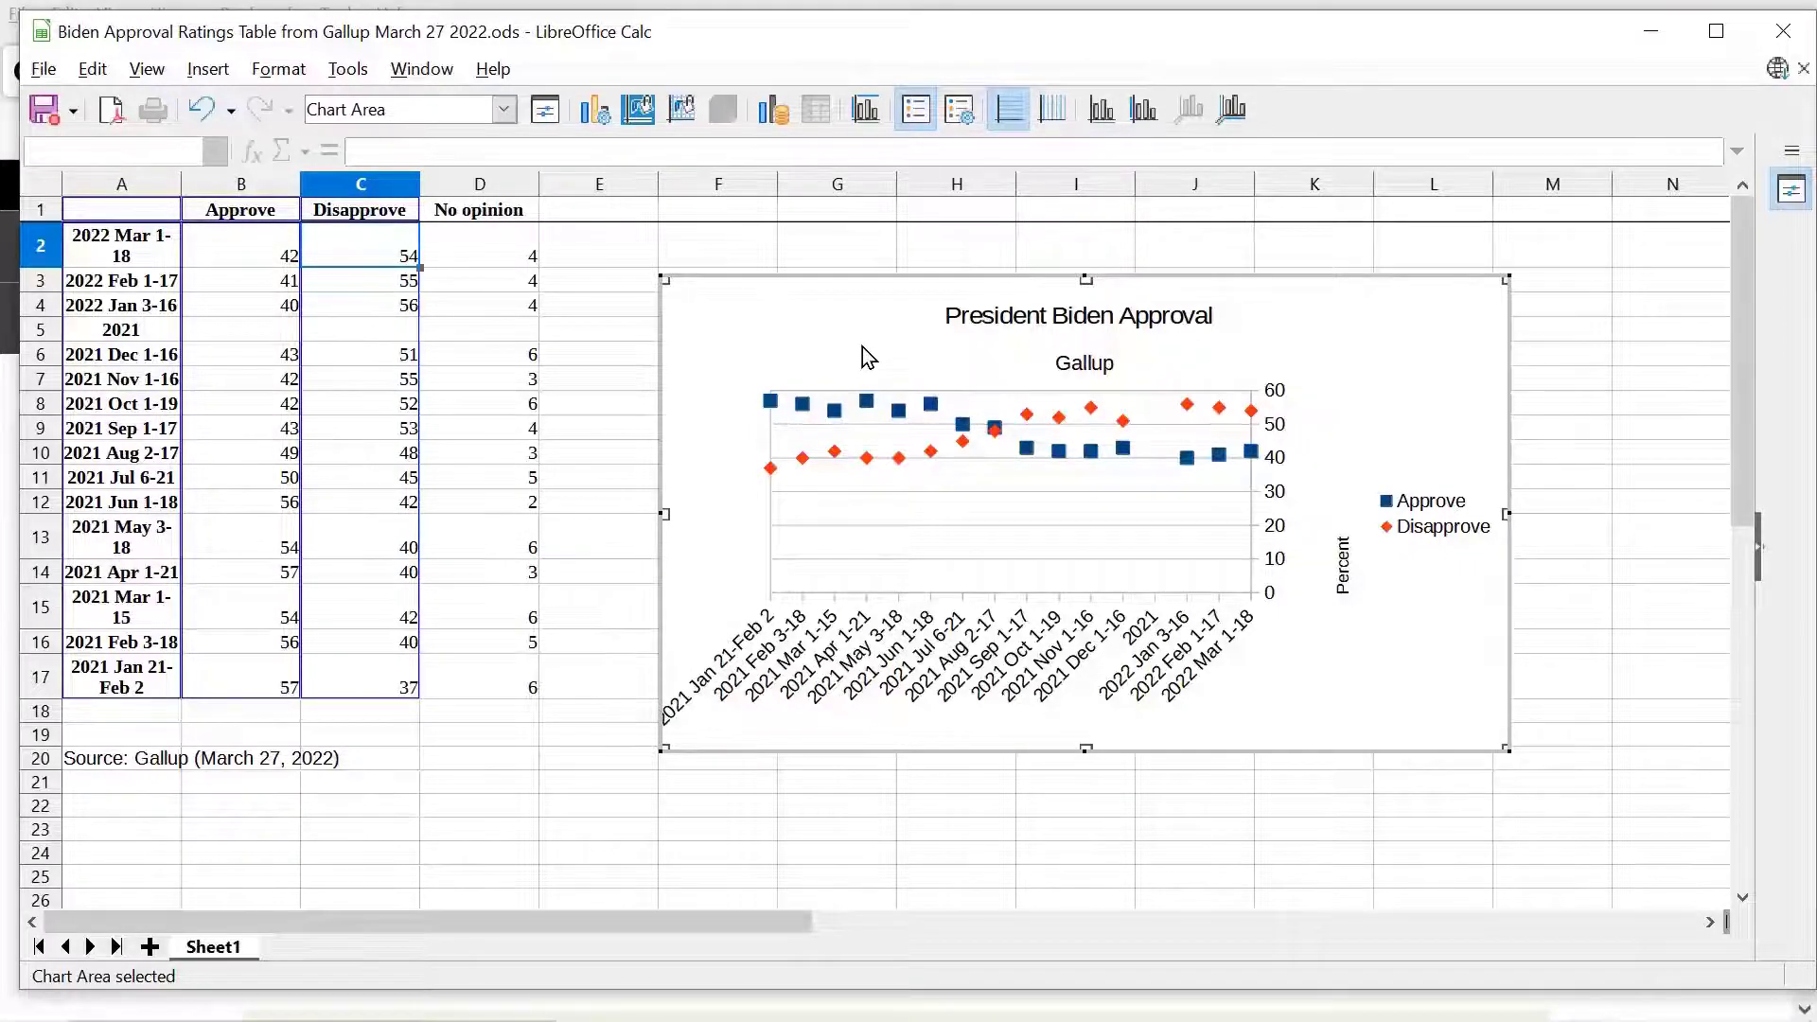
- Switch to Firefox and scroll down to Gallup's monthly approval table
{"action": "key", "text": "alt+Tab"}
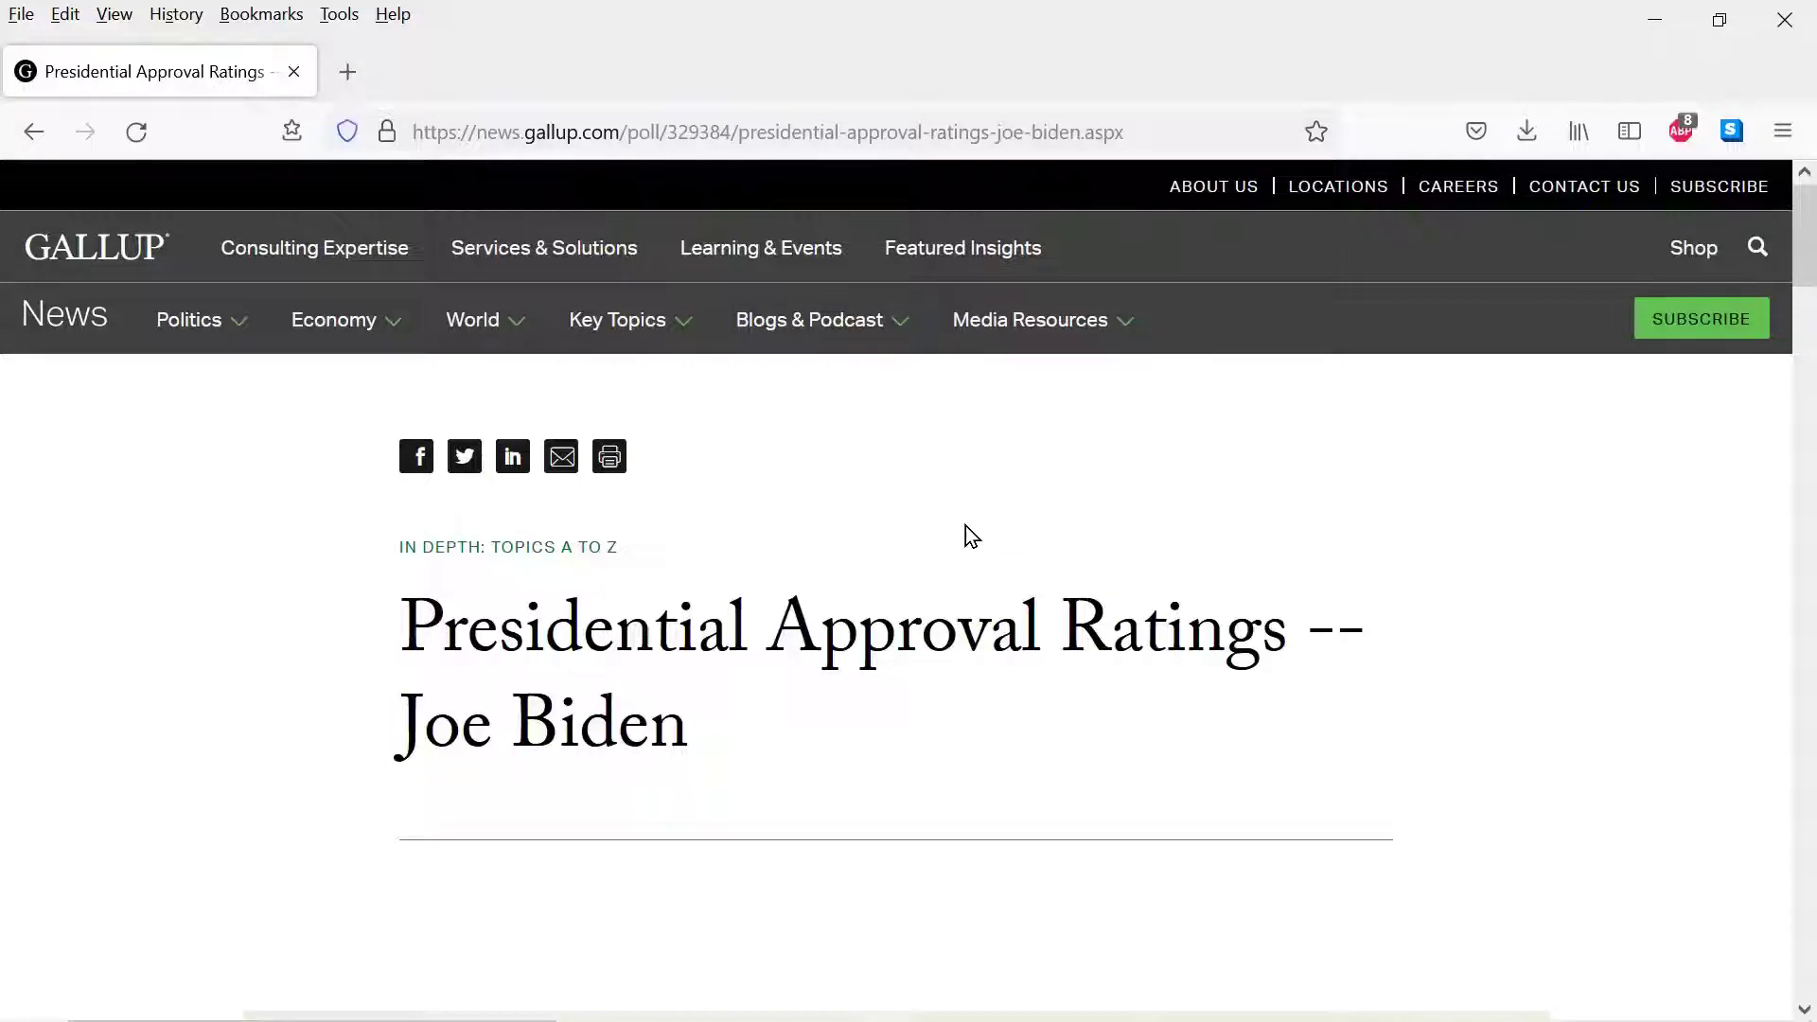
{"action": "scroll", "coordinate": [967, 526], "scroll_direction": "down", "scroll_amount": 10}
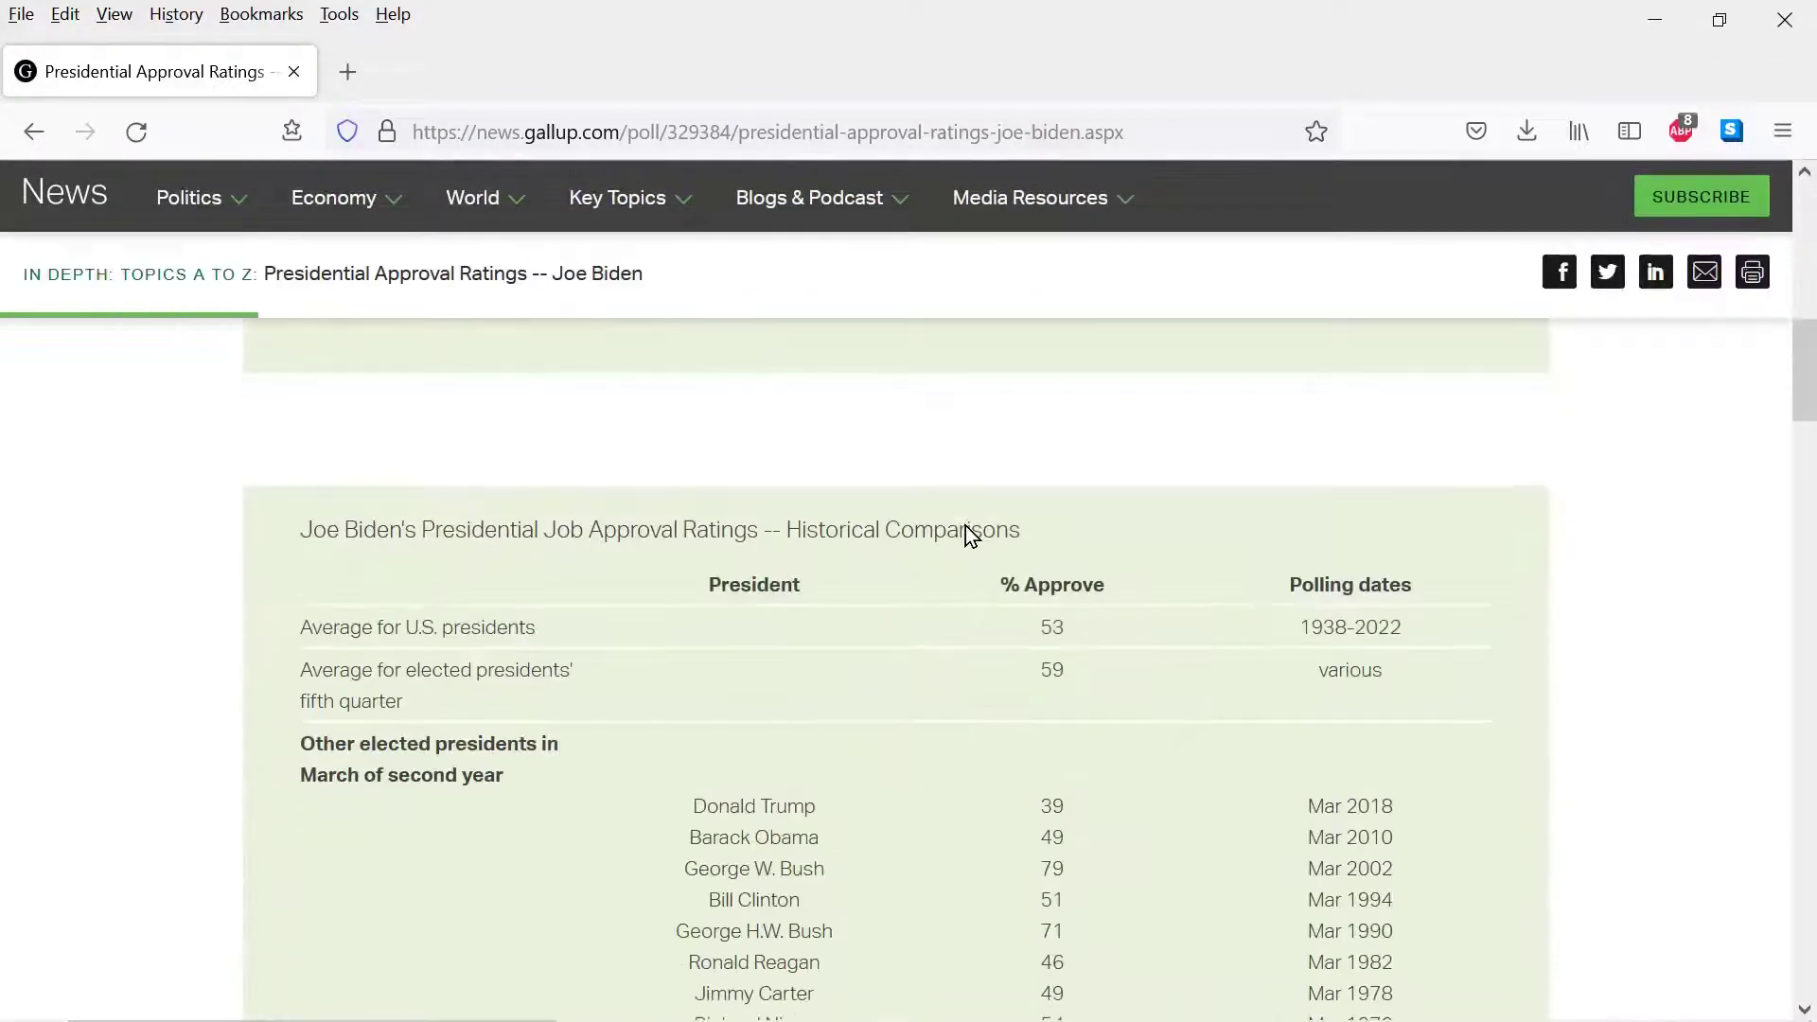
{"action": "scroll", "coordinate": [965, 526], "scroll_direction": "down", "scroll_amount": 10}
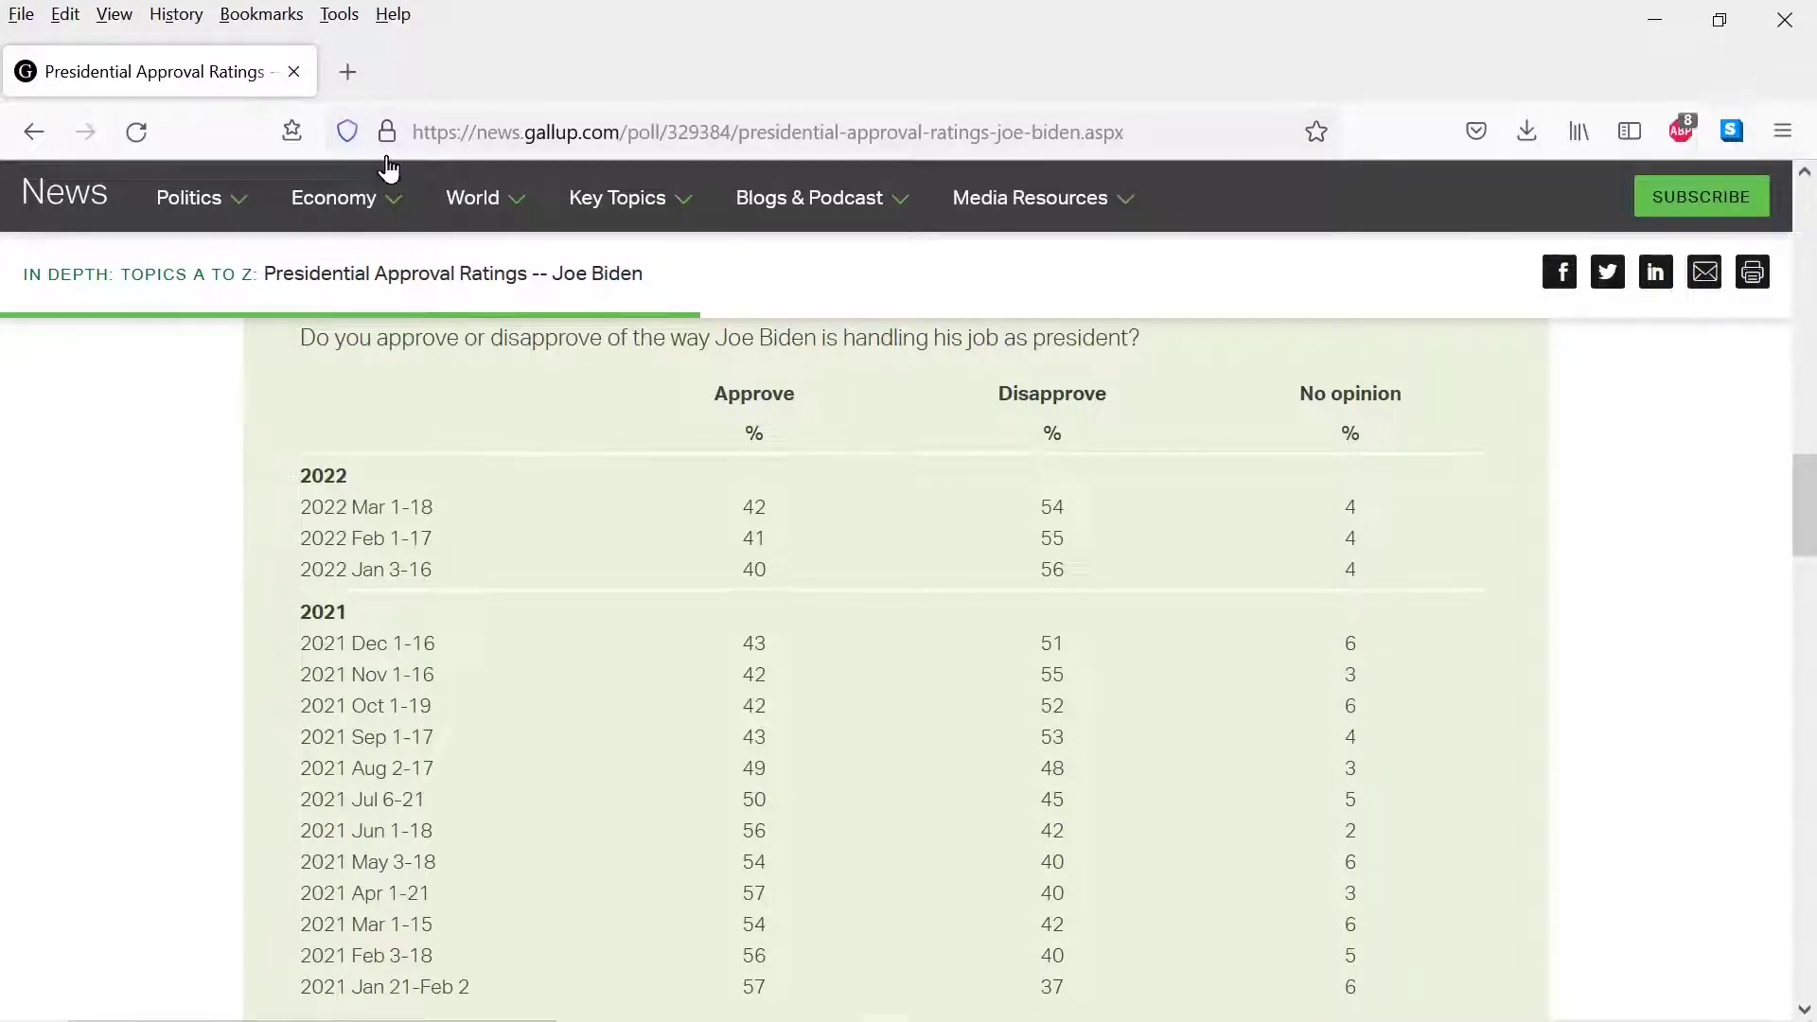
- Check the Firefox version (98.0.2, 64-bit) under Help > About, then close it
{"action": "left_click", "coordinate": [394, 14]}
{"action": "left_click", "coordinate": [438, 275]}
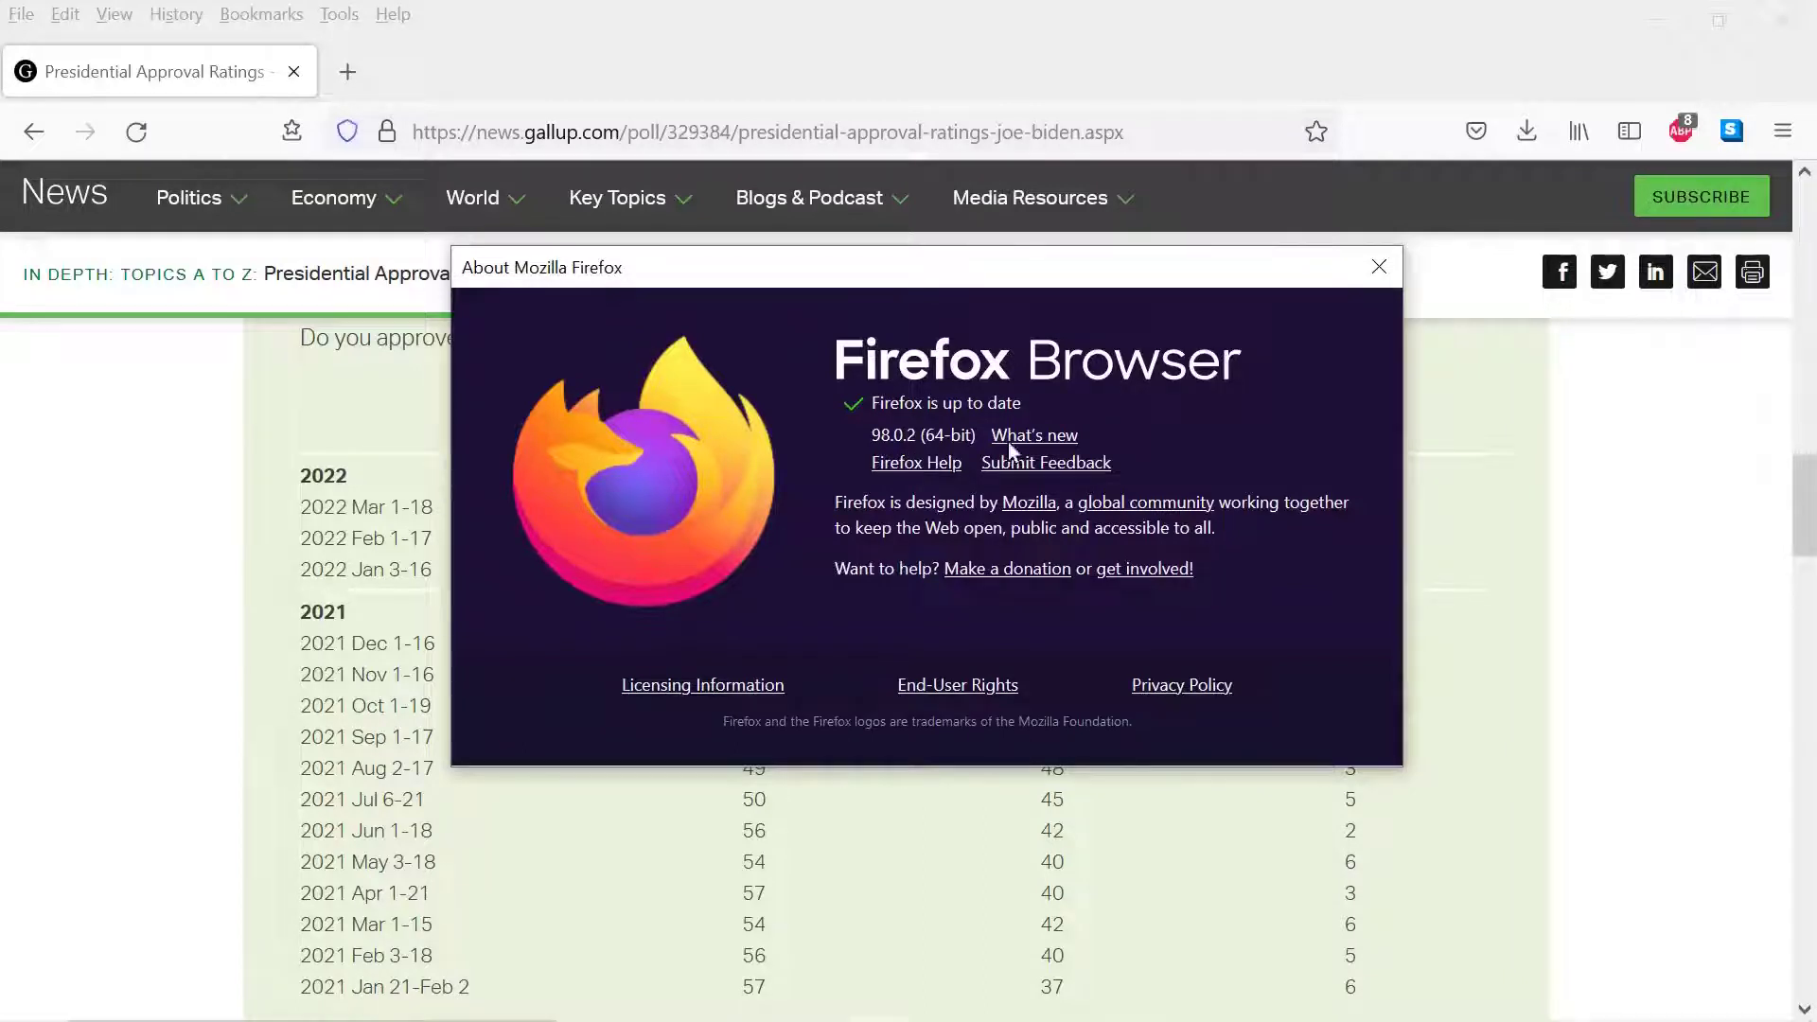
{"action": "left_click", "coordinate": [1380, 269]}
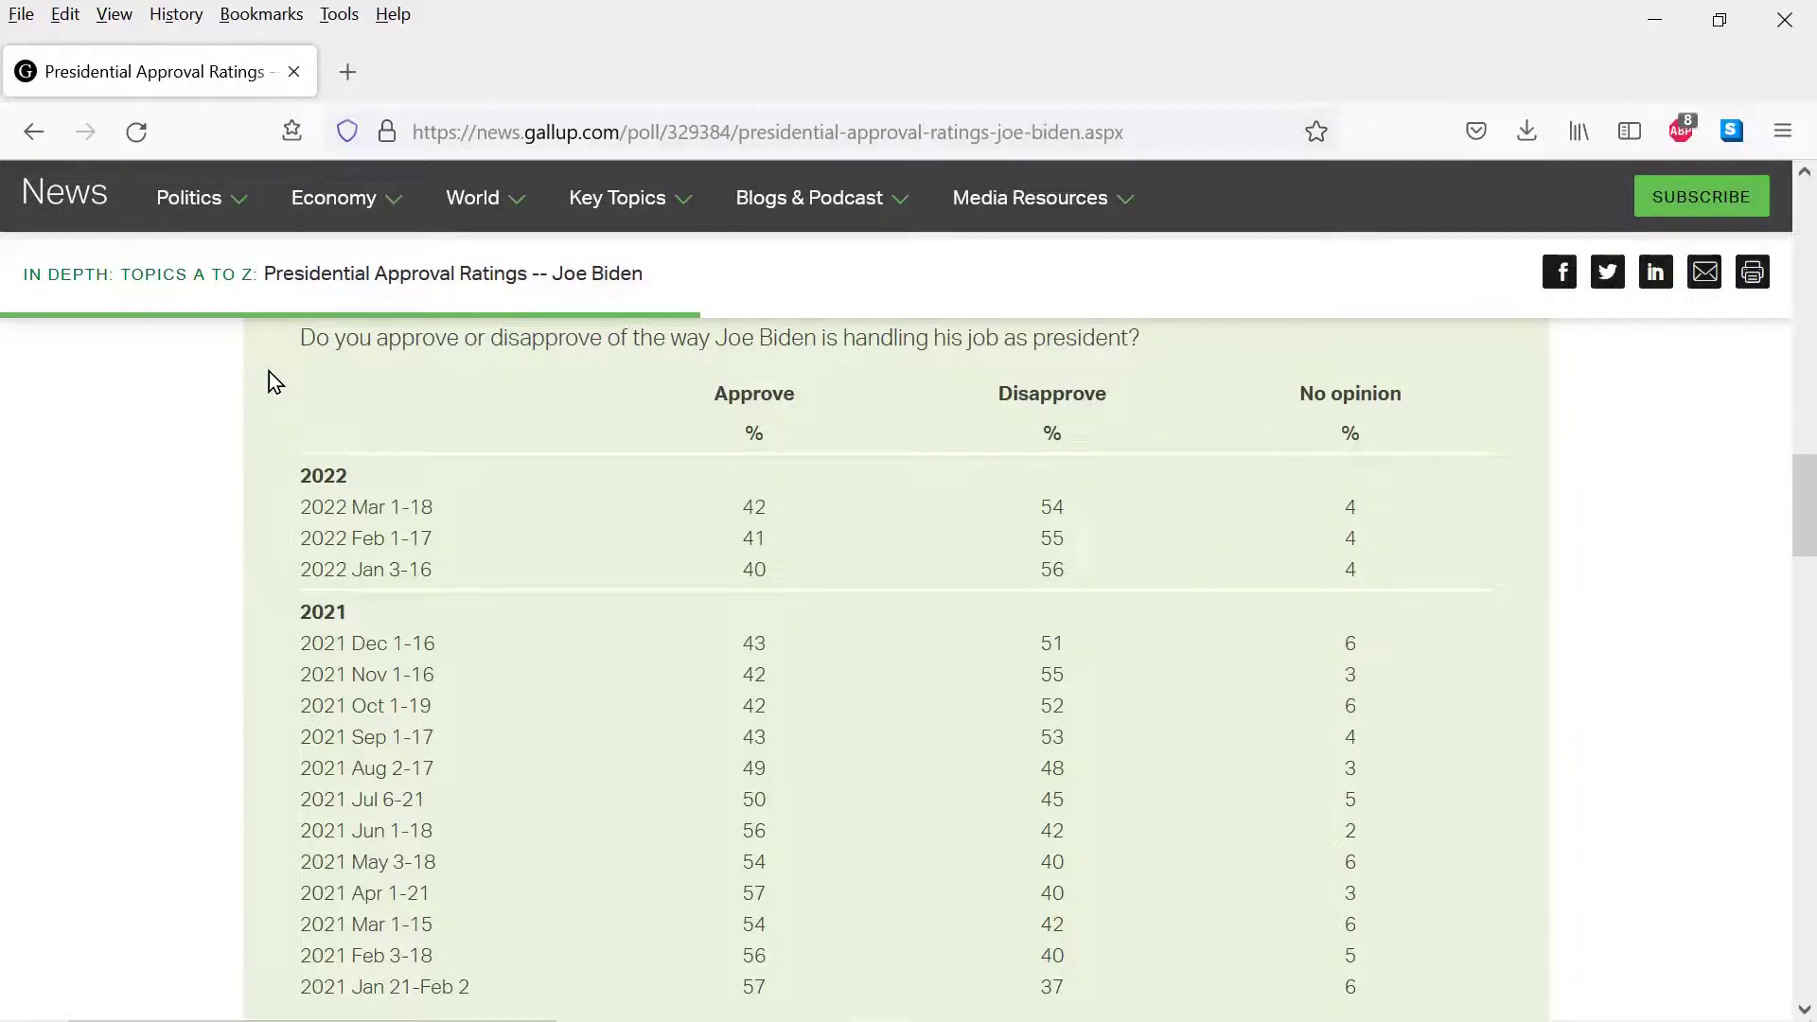
- Select the Gallup table from its header to the 2021 Jan 21-Feb 2 row and copy it
{"action": "left_click_drag", "start_coordinate": [269, 371], "coordinate": [464, 521]}
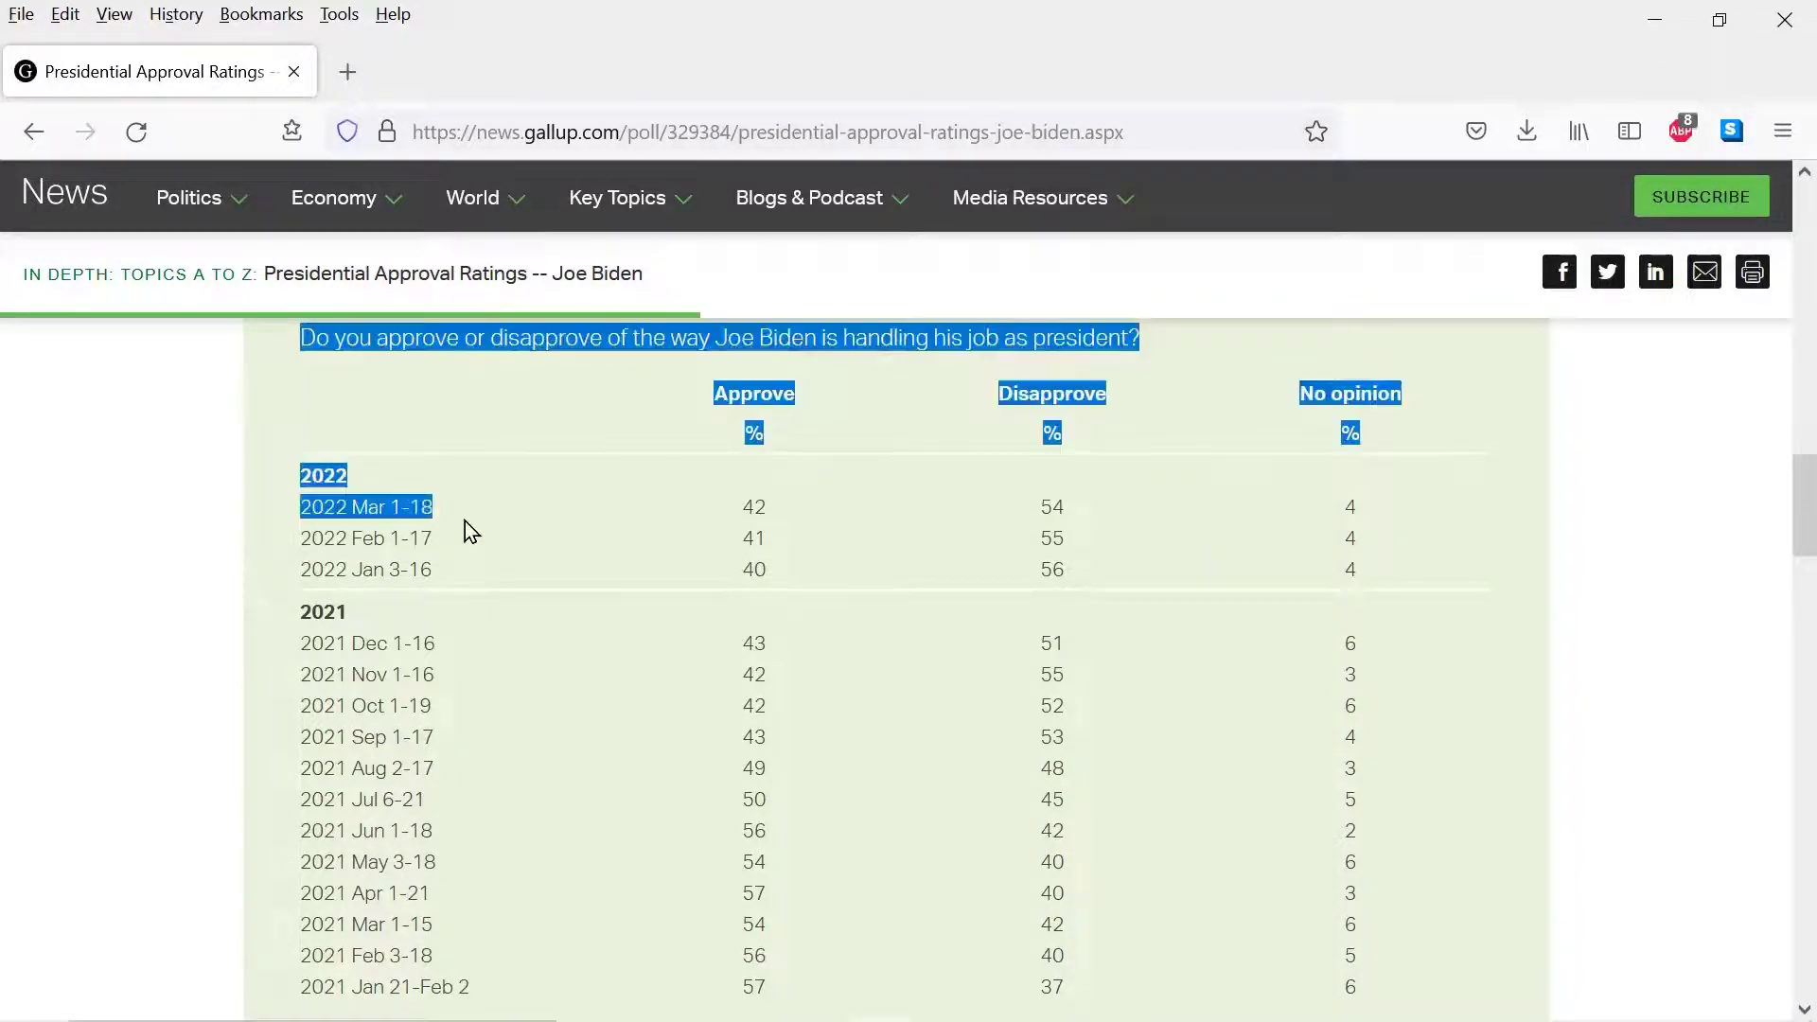
{"action": "left_click", "coordinate": [335, 415]}
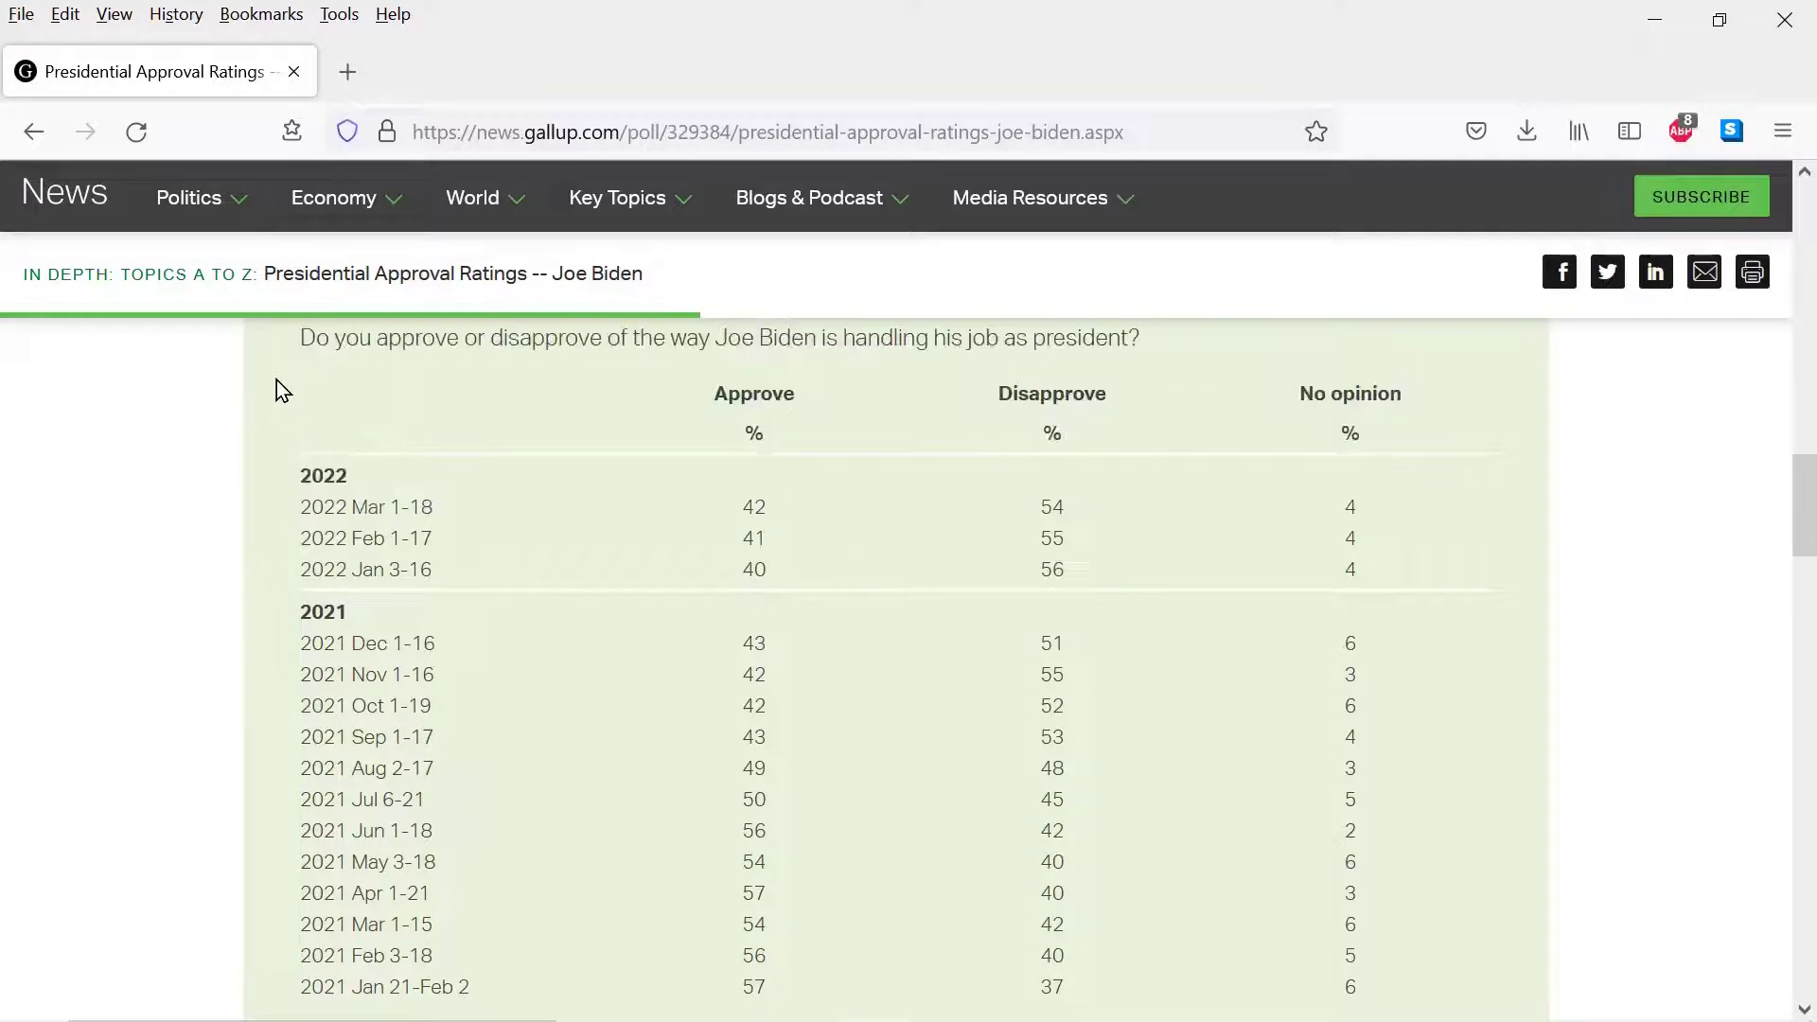
{"action": "left_click_drag", "start_coordinate": [277, 383], "coordinate": [1378, 818]}
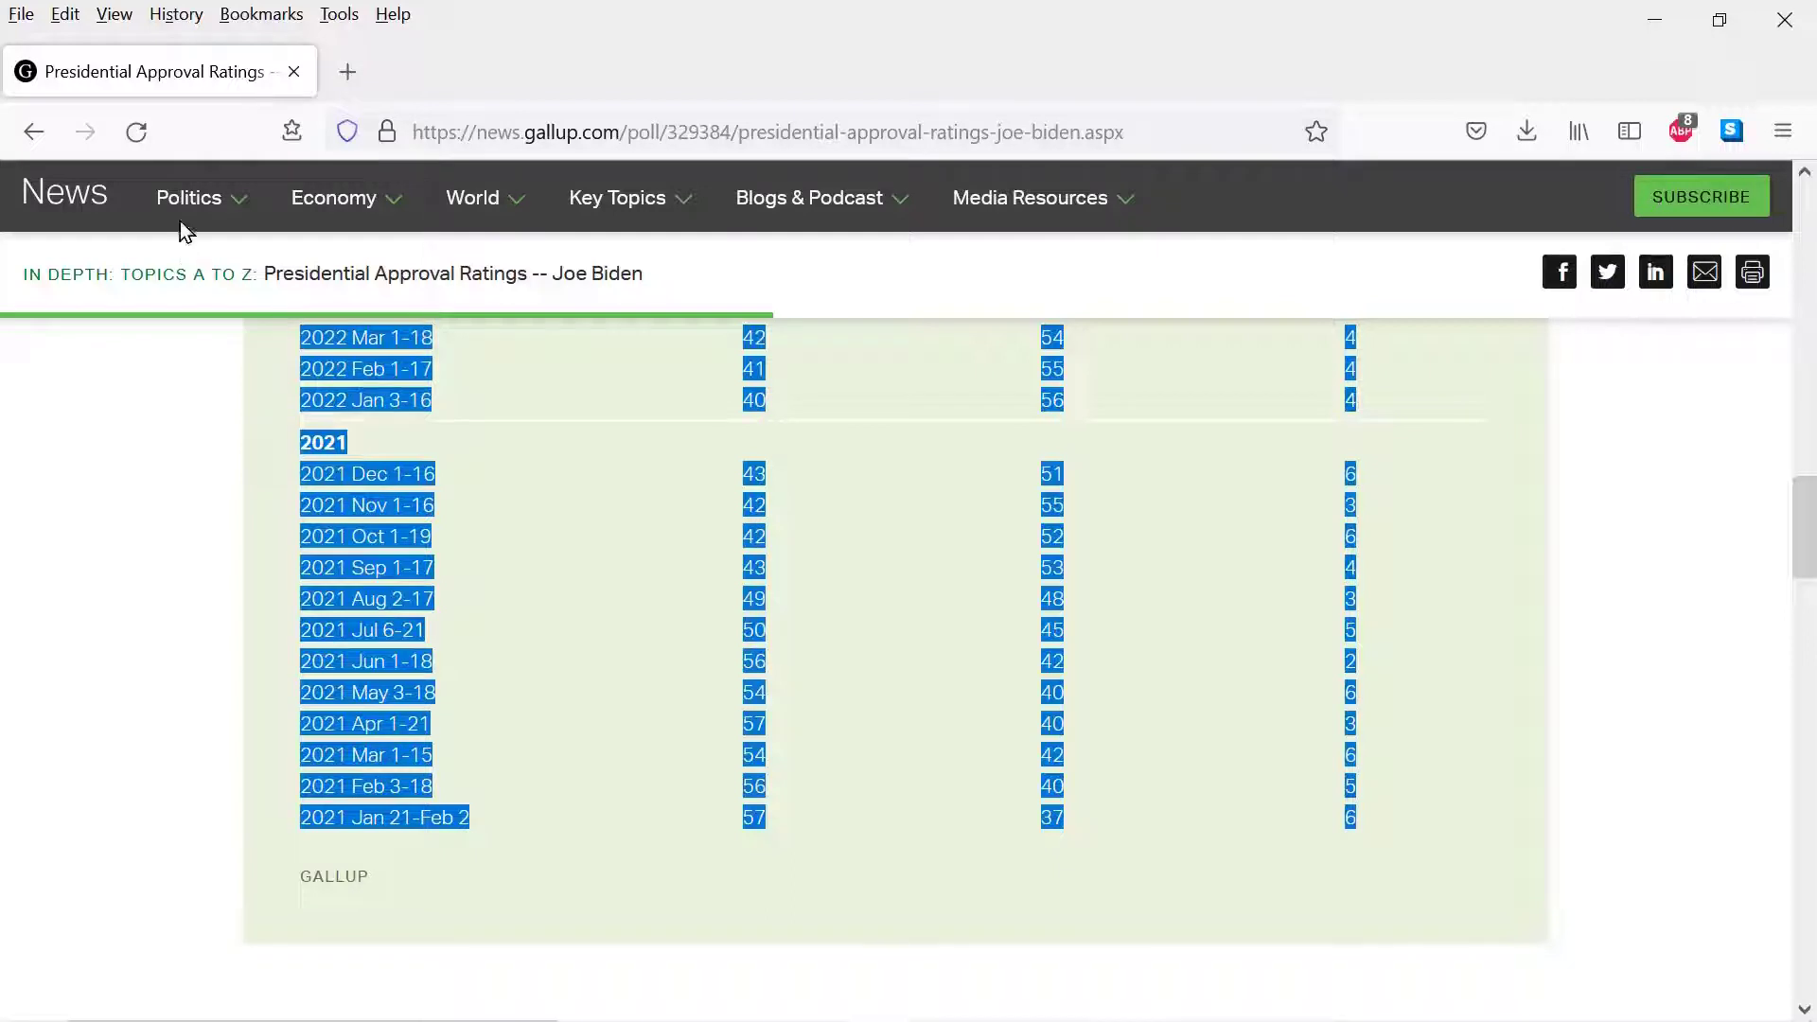
{"action": "left_click", "coordinate": [75, 19]}
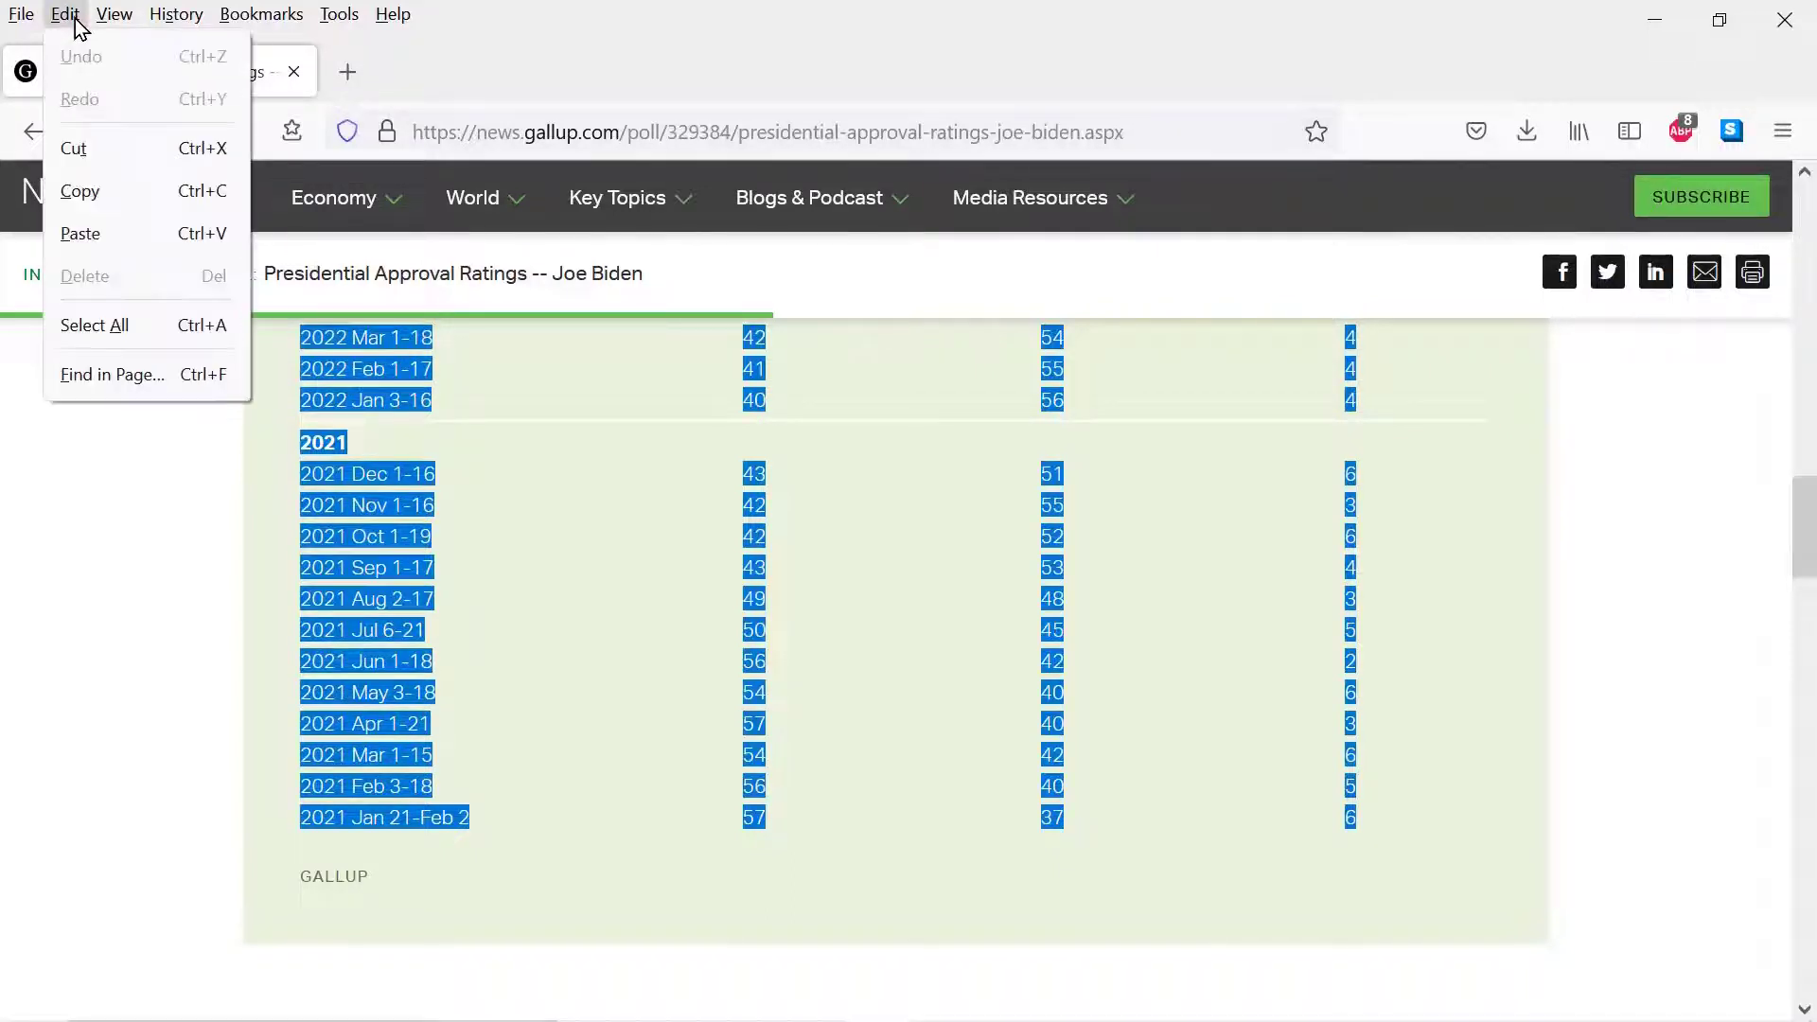
{"action": "left_click", "coordinate": [115, 191]}
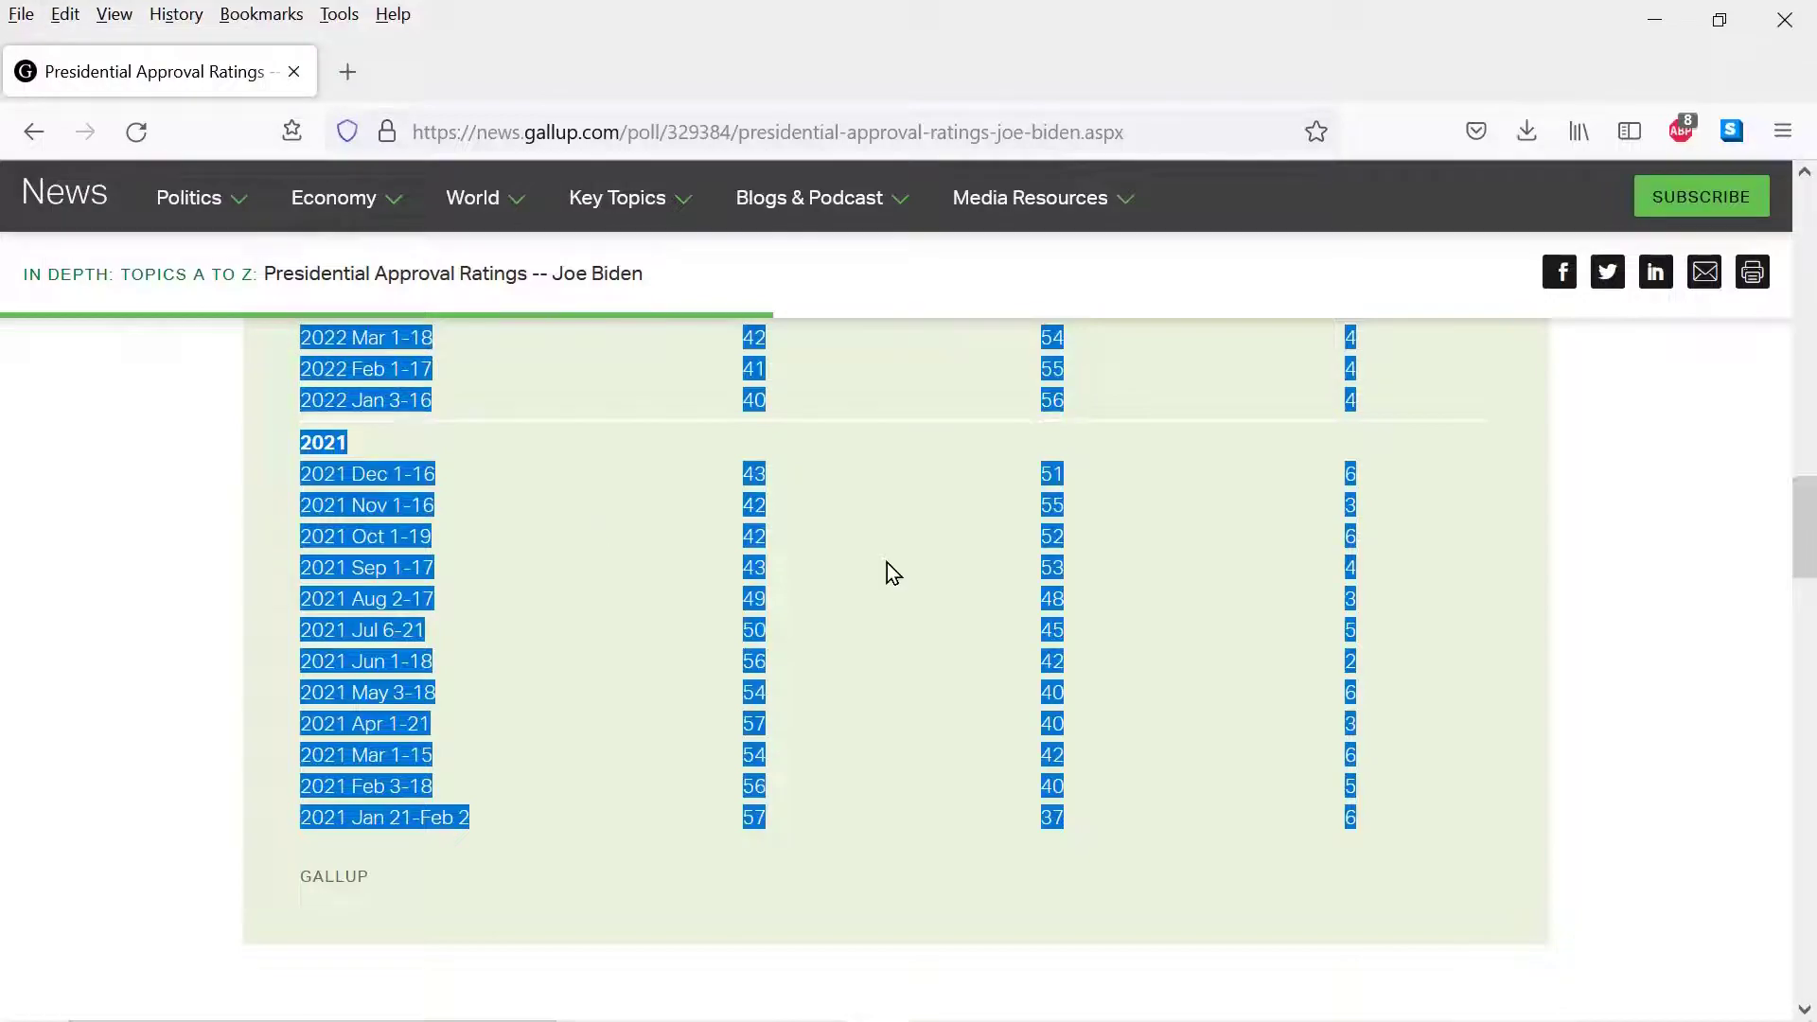
{"action": "key", "text": "alt+Tab"}
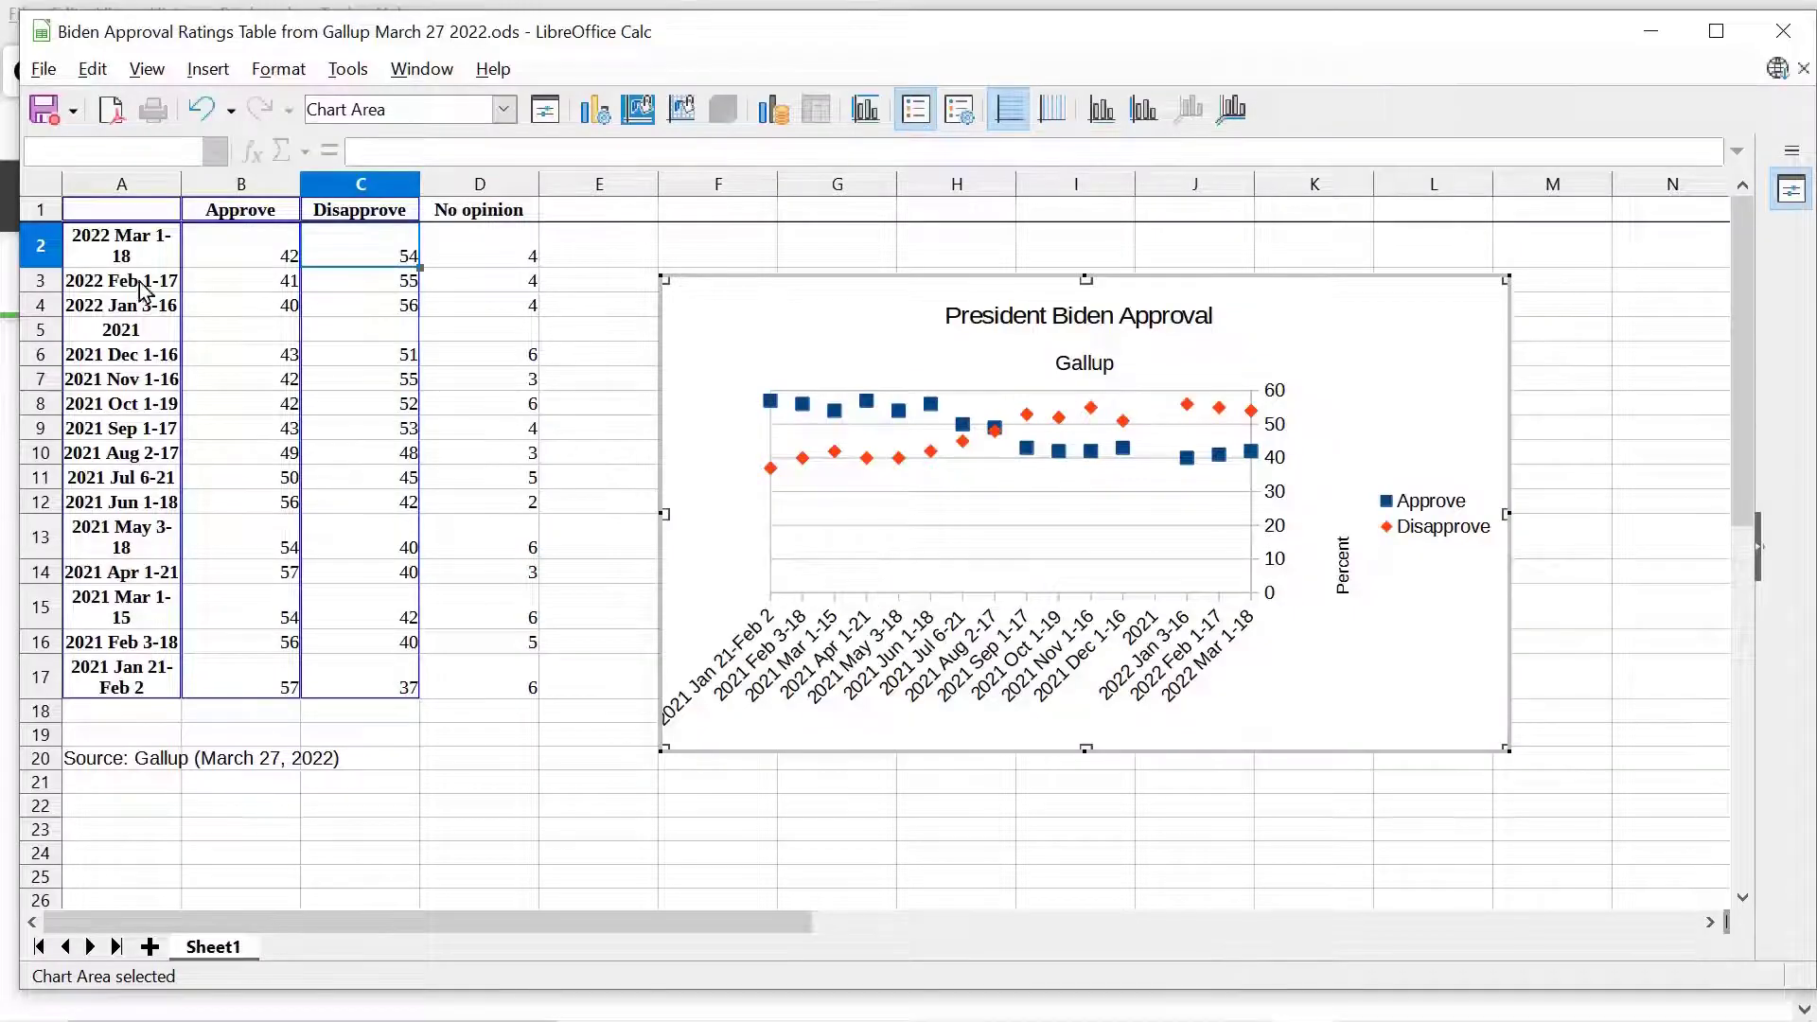
- Create a new blank spreadsheet and paste the copied Gallup table into A1
{"action": "left_click", "coordinate": [41, 69]}
{"action": "mouse_move", "coordinate": [81, 106]}
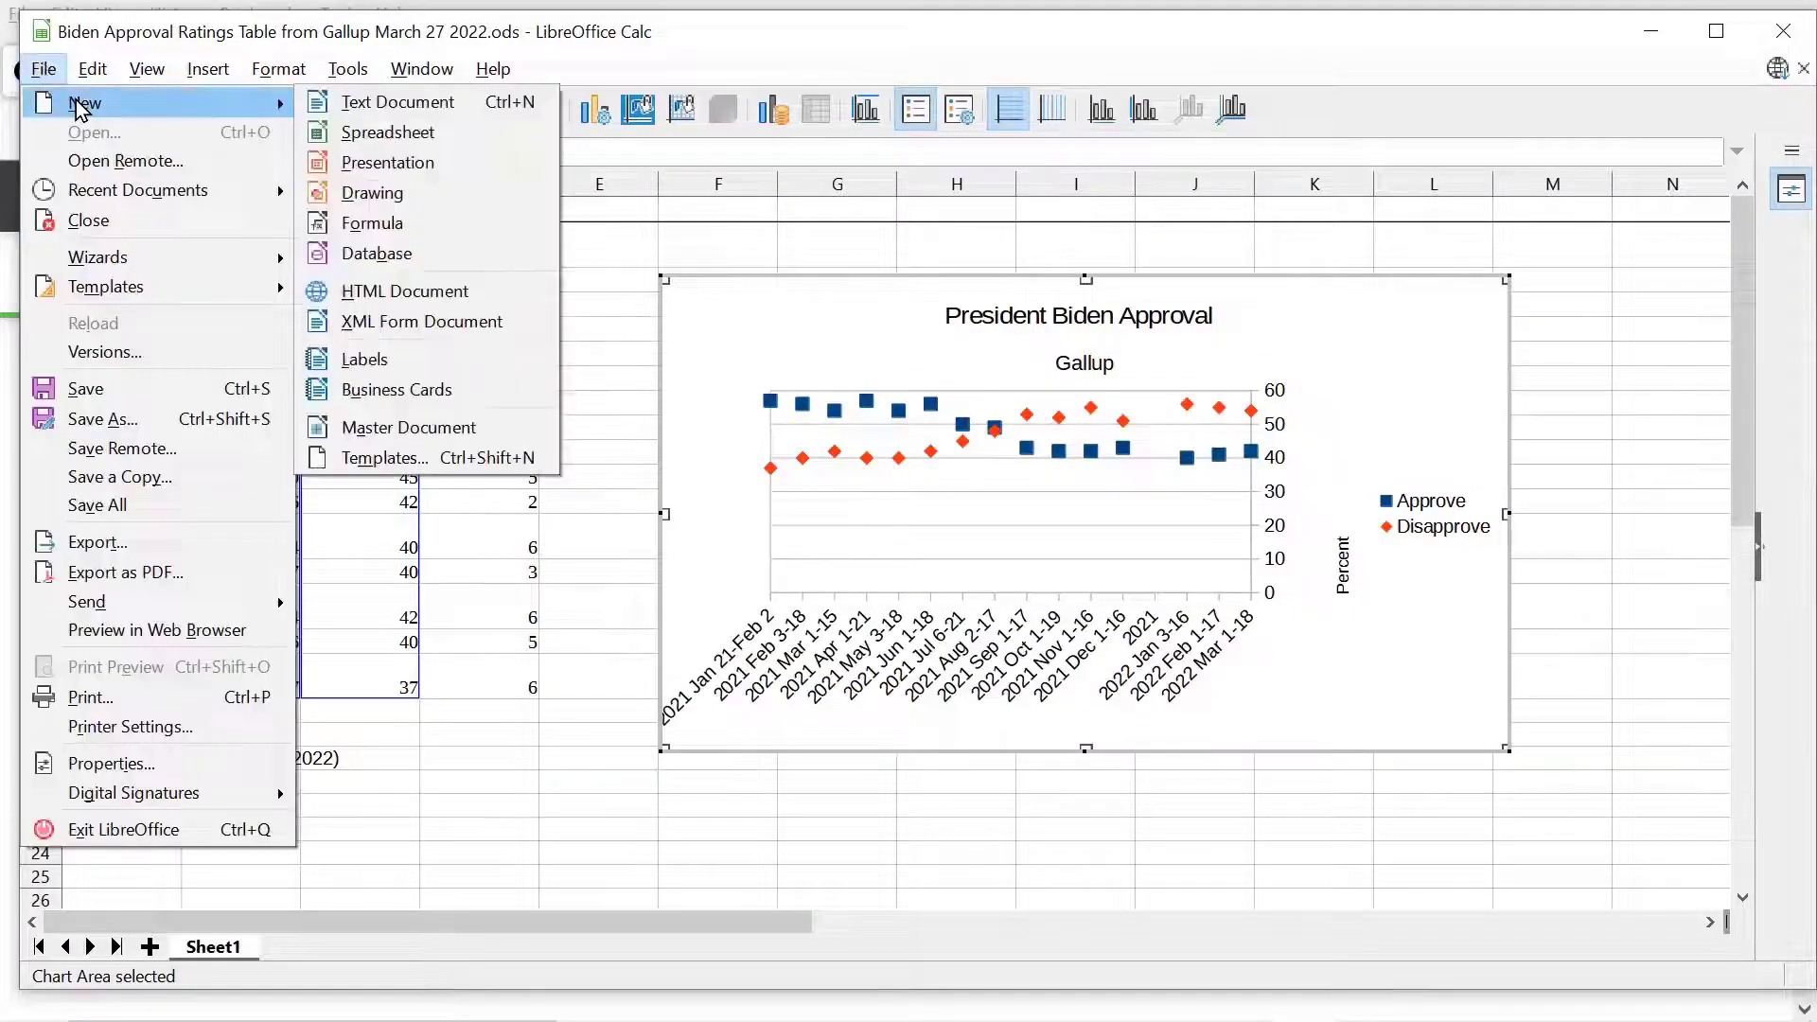
{"action": "left_click", "coordinate": [401, 132]}
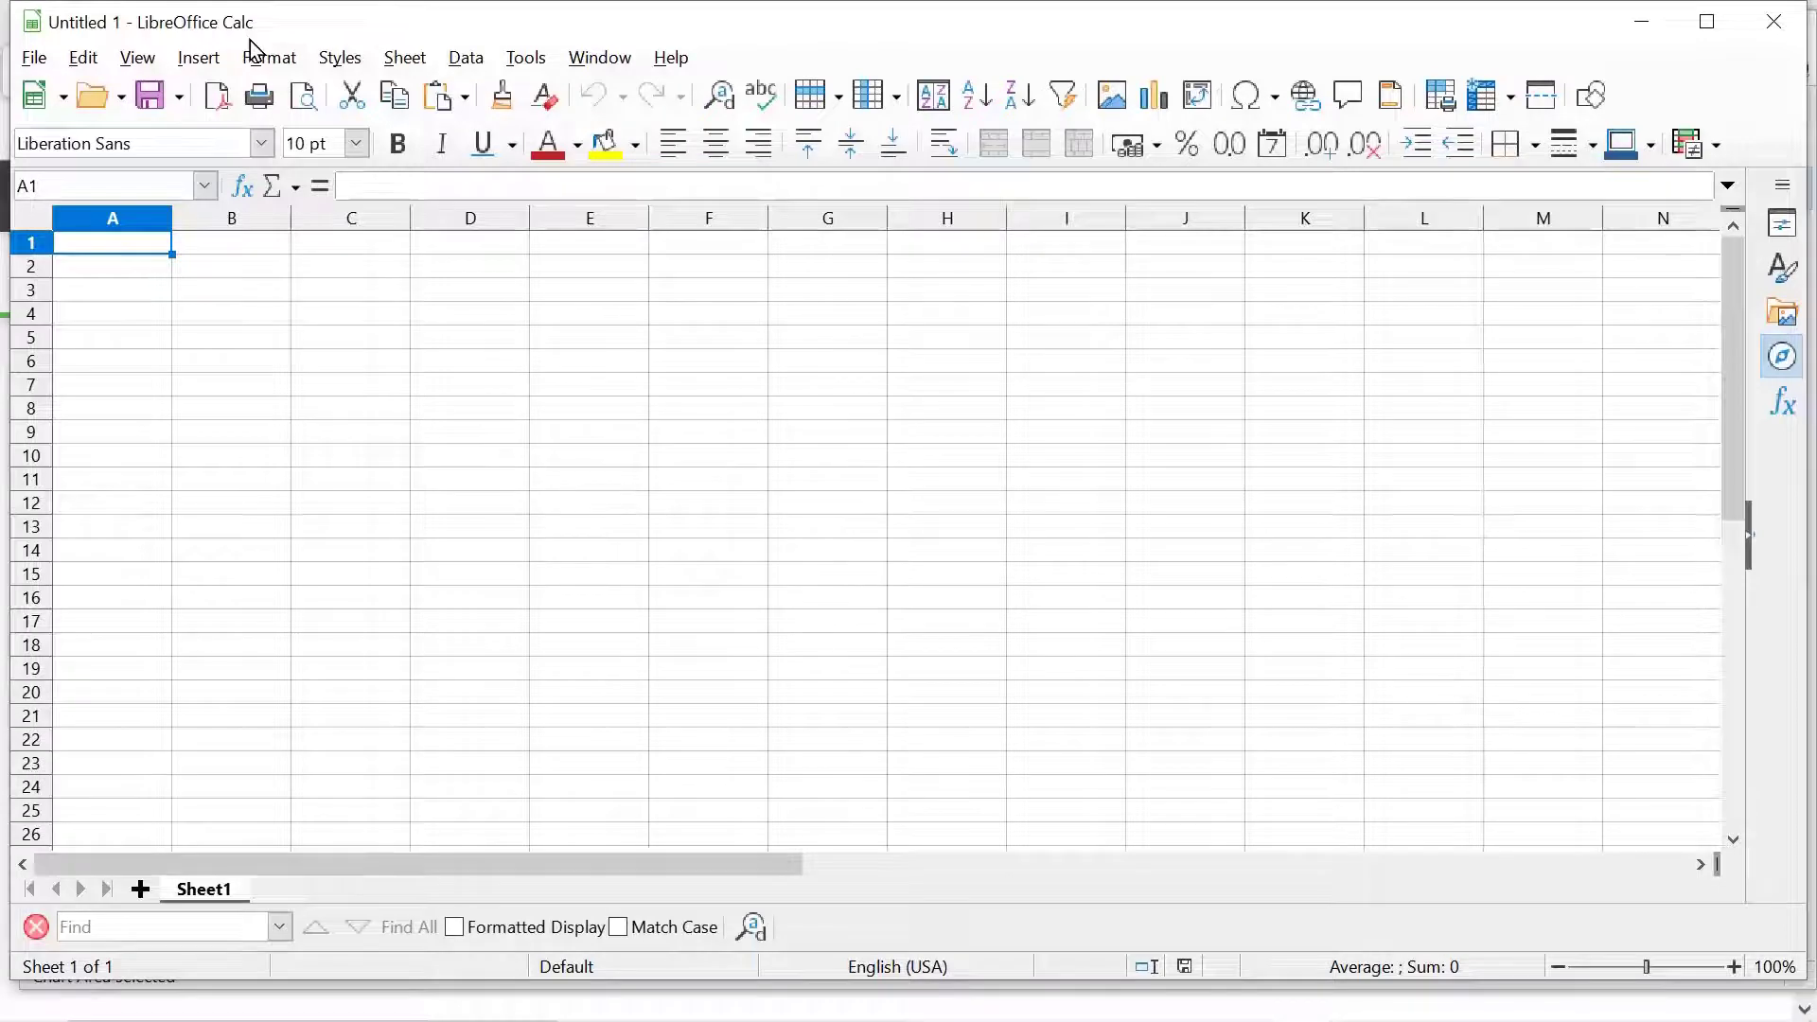
{"action": "left_click", "coordinate": [85, 59]}
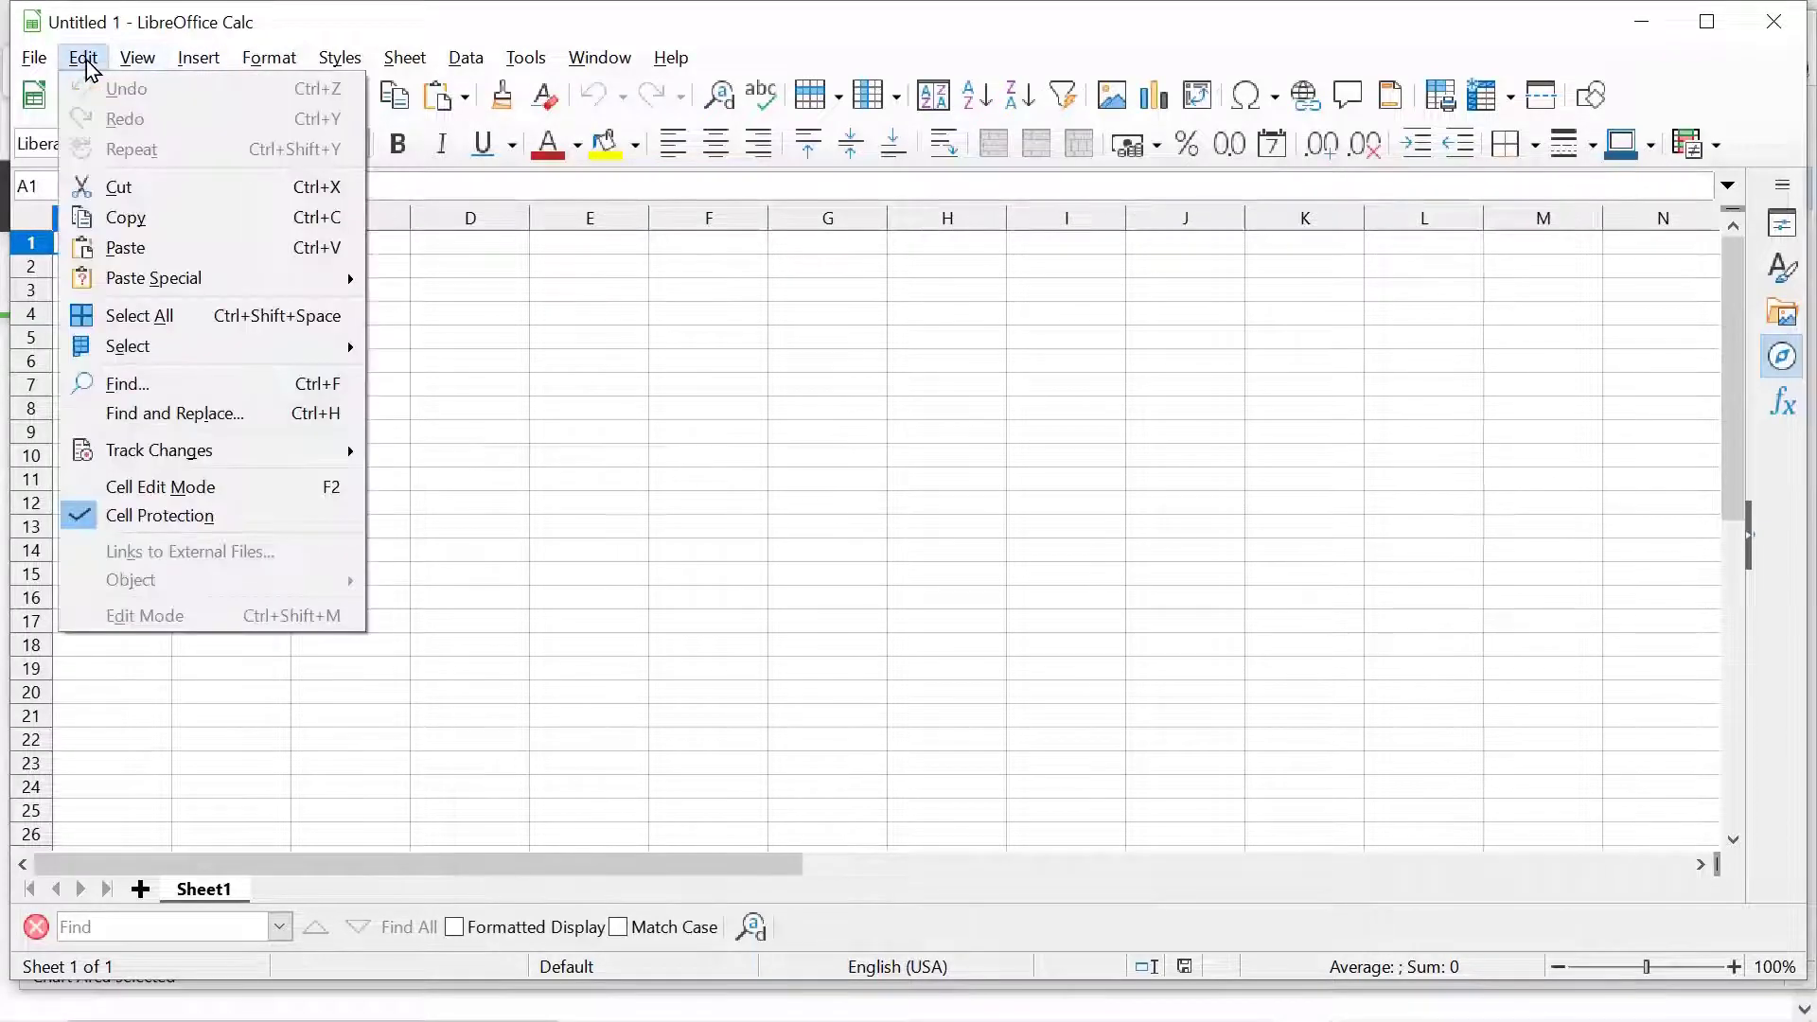
{"action": "left_click", "coordinate": [179, 250]}
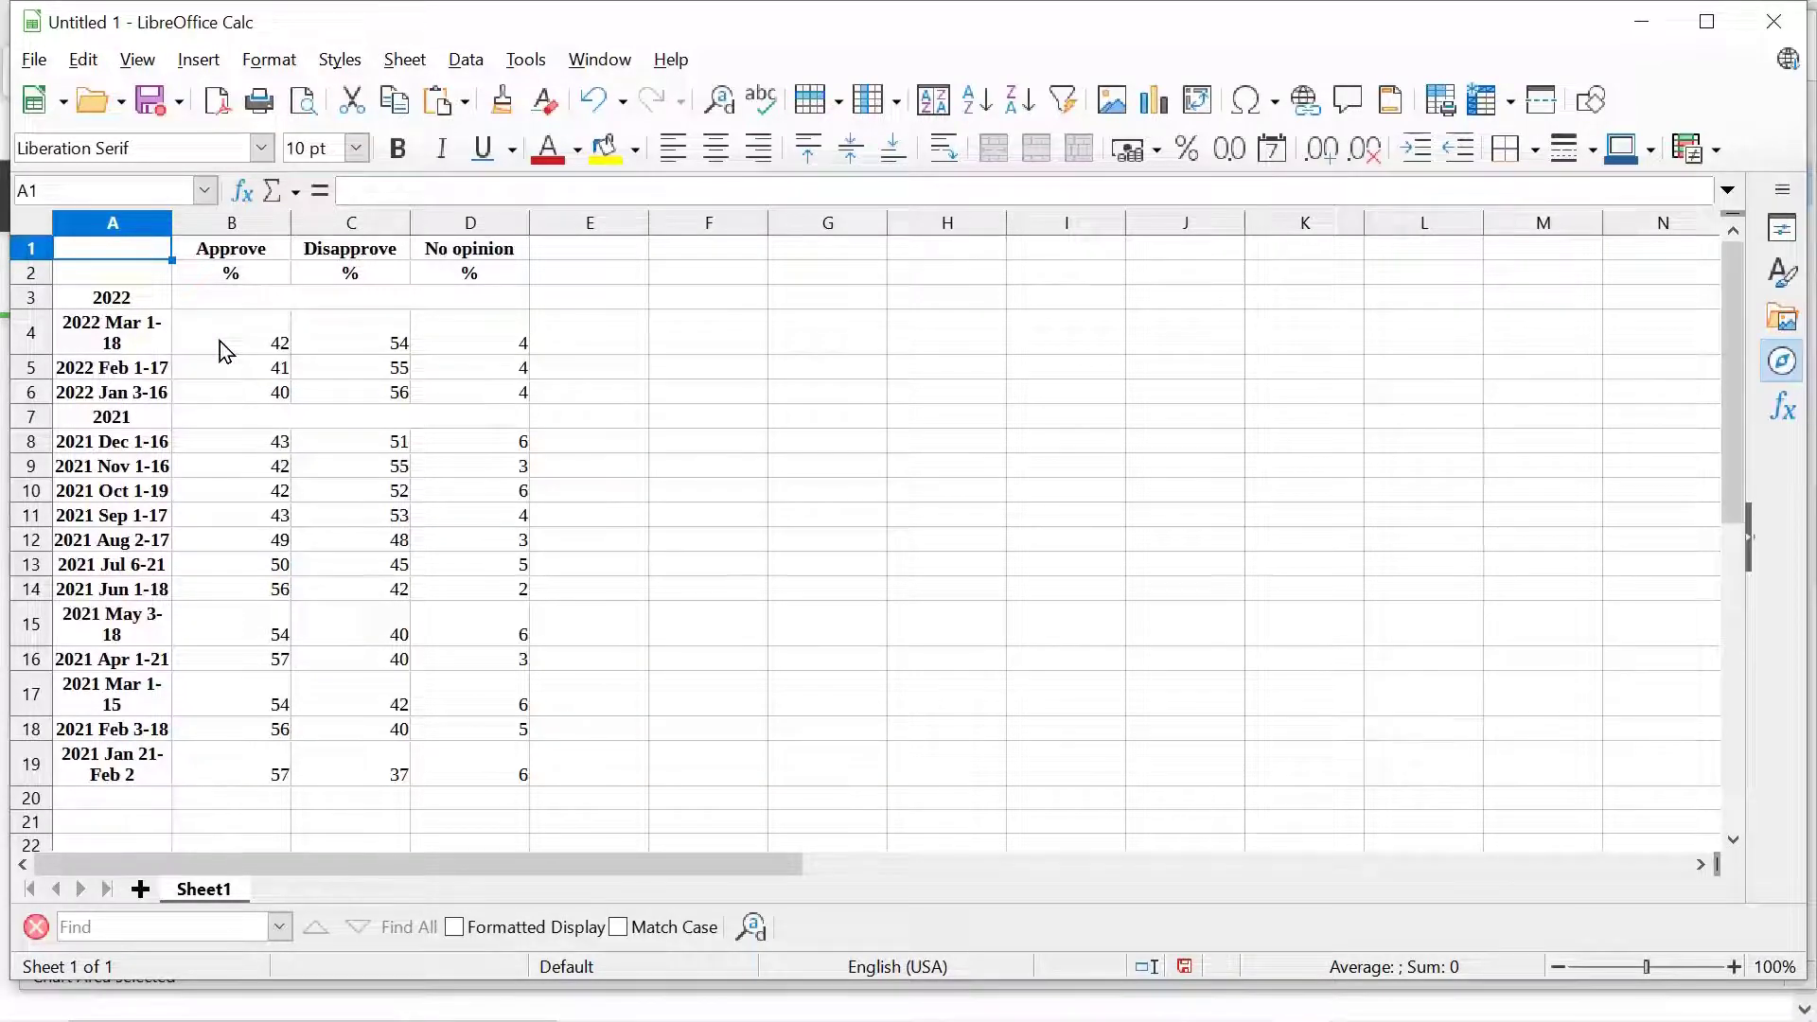
- Select the poll rows A4:D19 and start a chart from them
{"action": "left_click", "coordinate": [99, 333]}
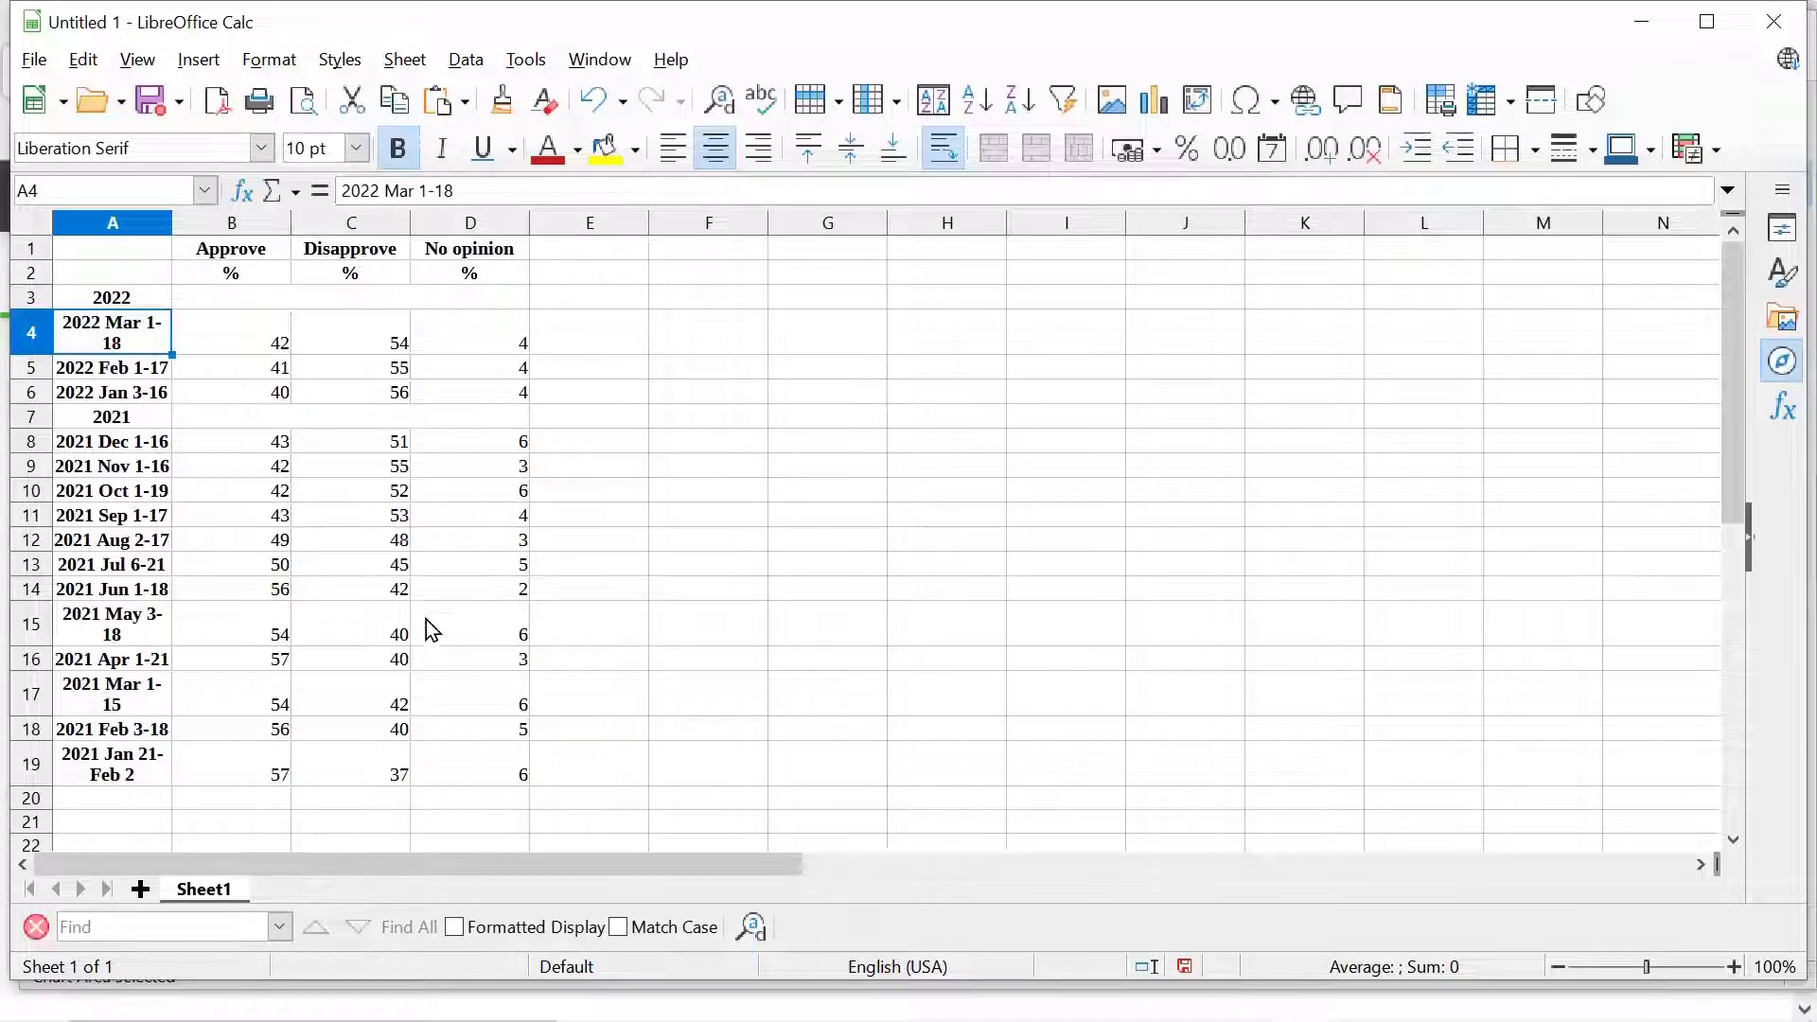
{"action": "left_click", "coordinate": [519, 774], "text": "shift"}
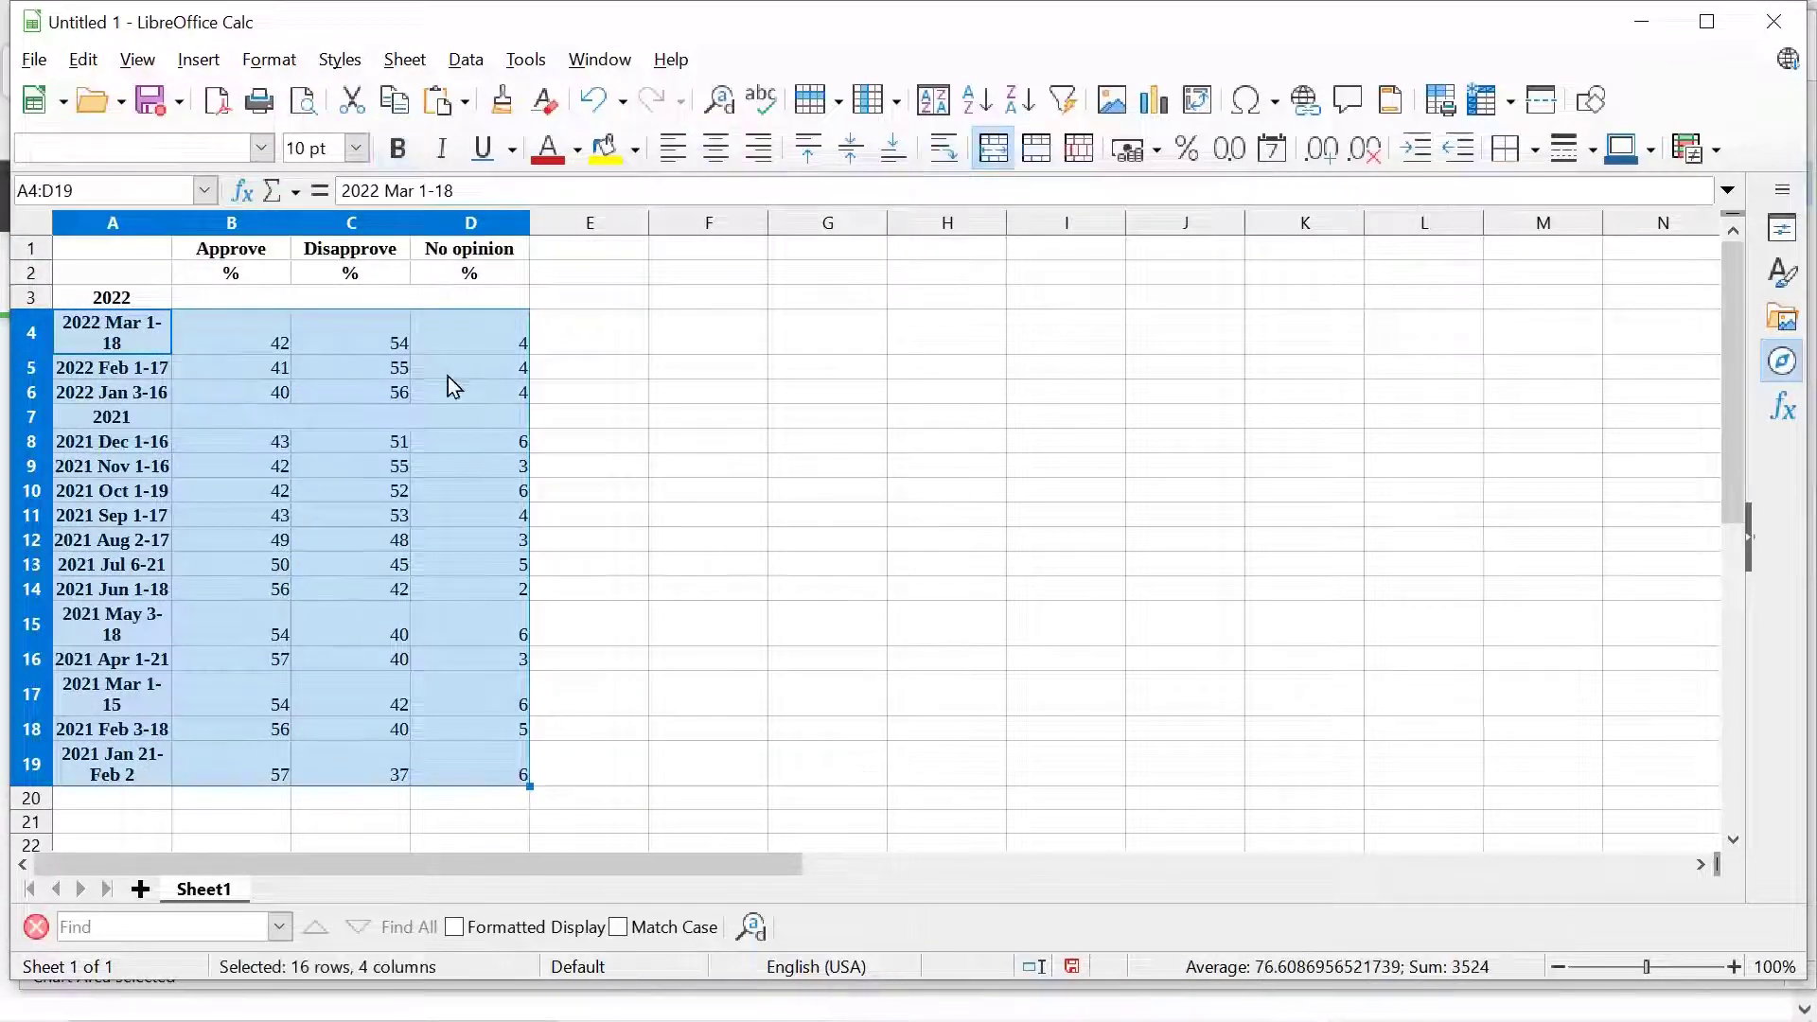
{"action": "left_click", "coordinate": [200, 60]}
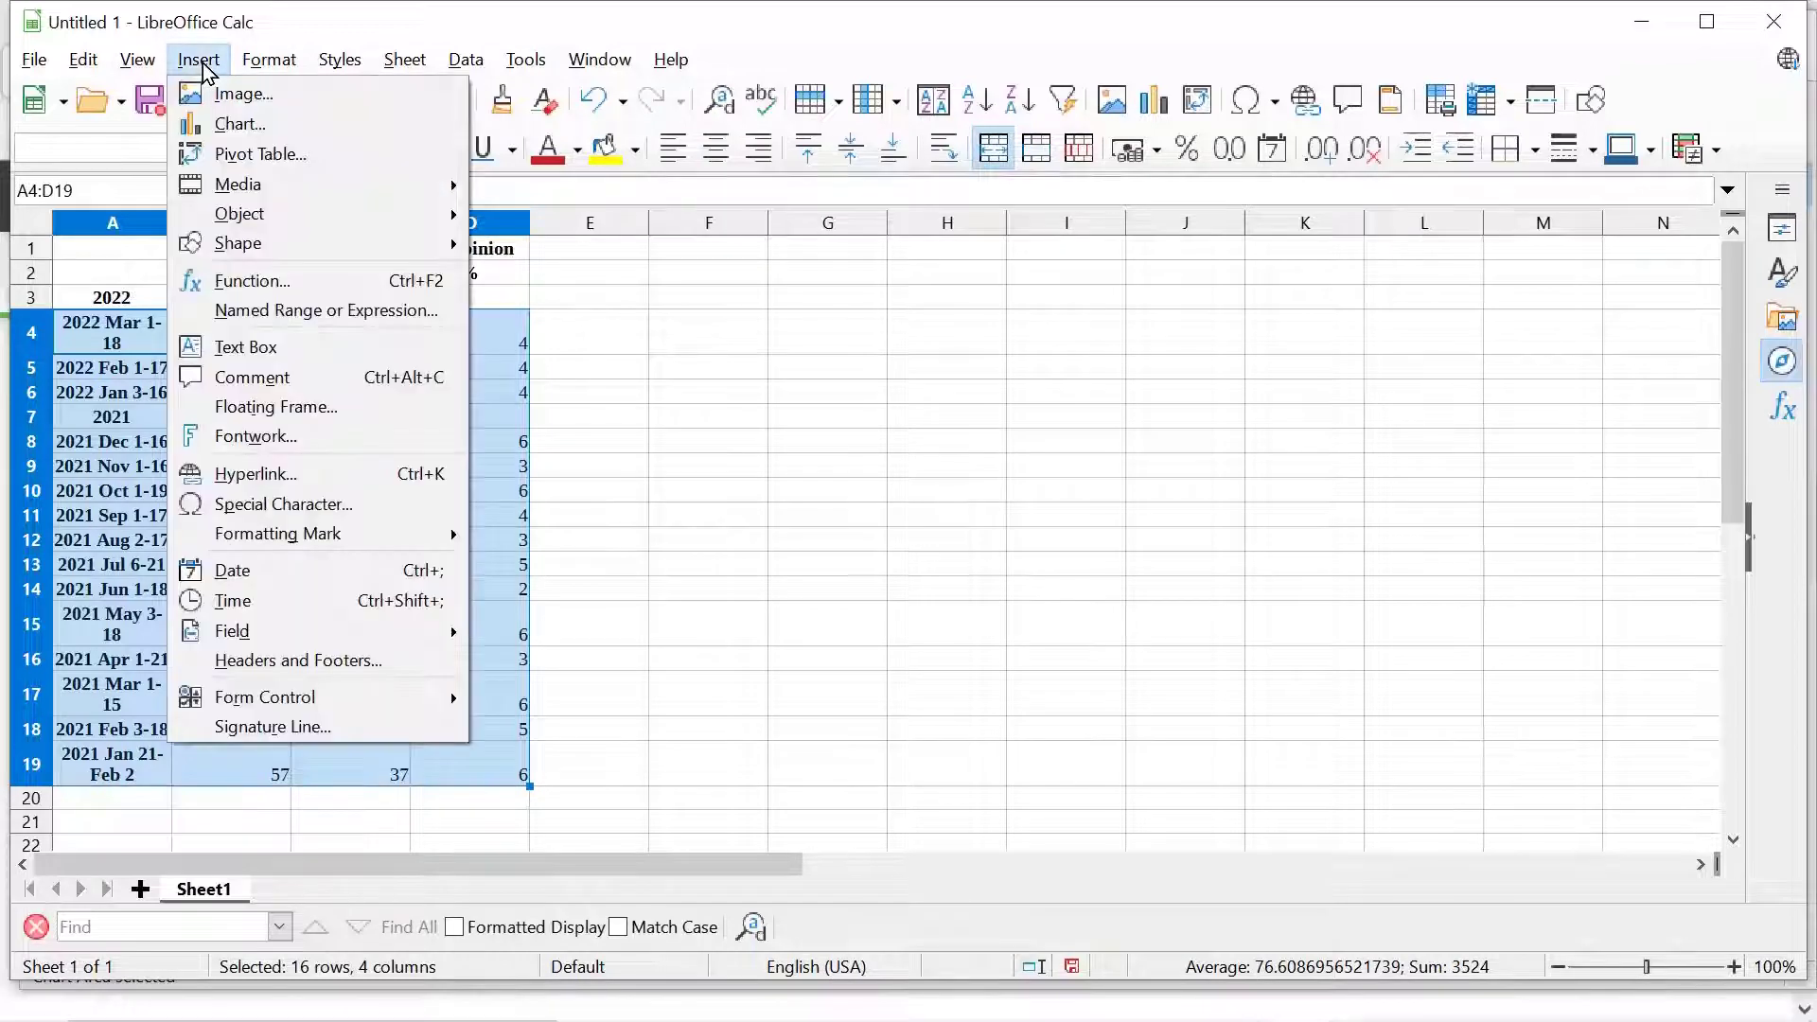
{"action": "left_click", "coordinate": [240, 124]}
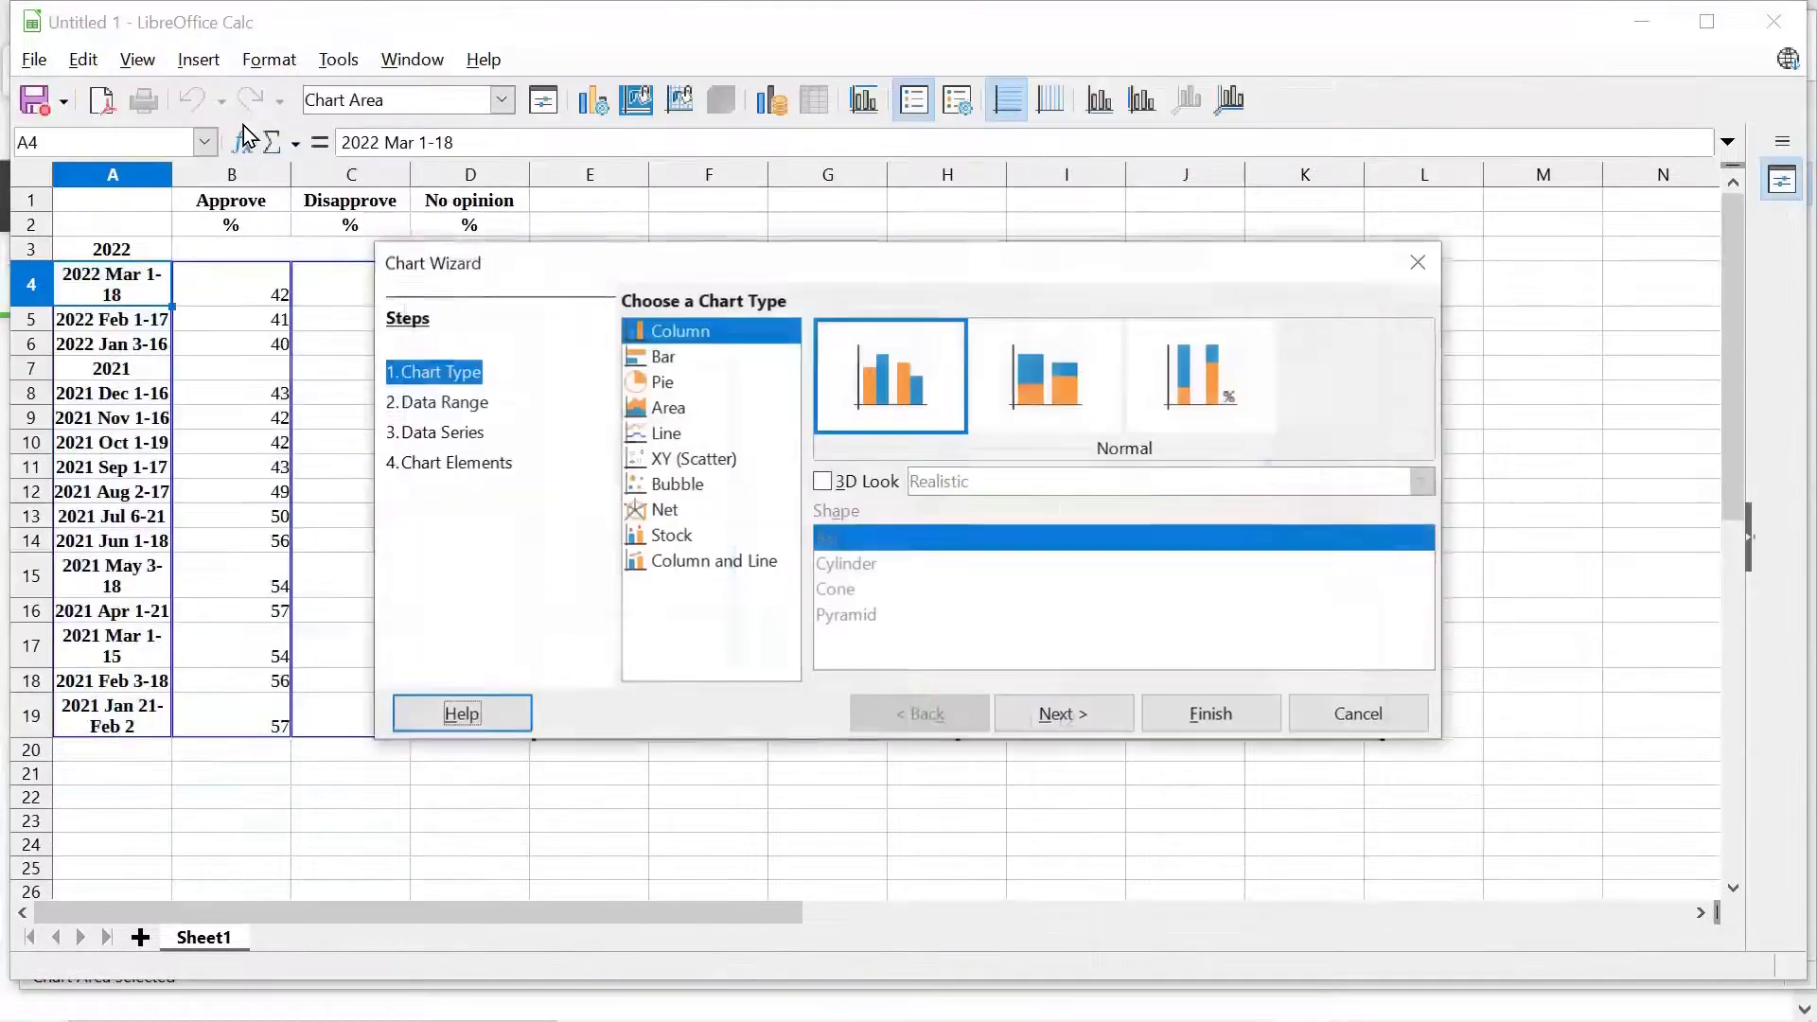
- Make it a Line chart with points only, review the data range, and finish
{"action": "left_click", "coordinate": [662, 435]}
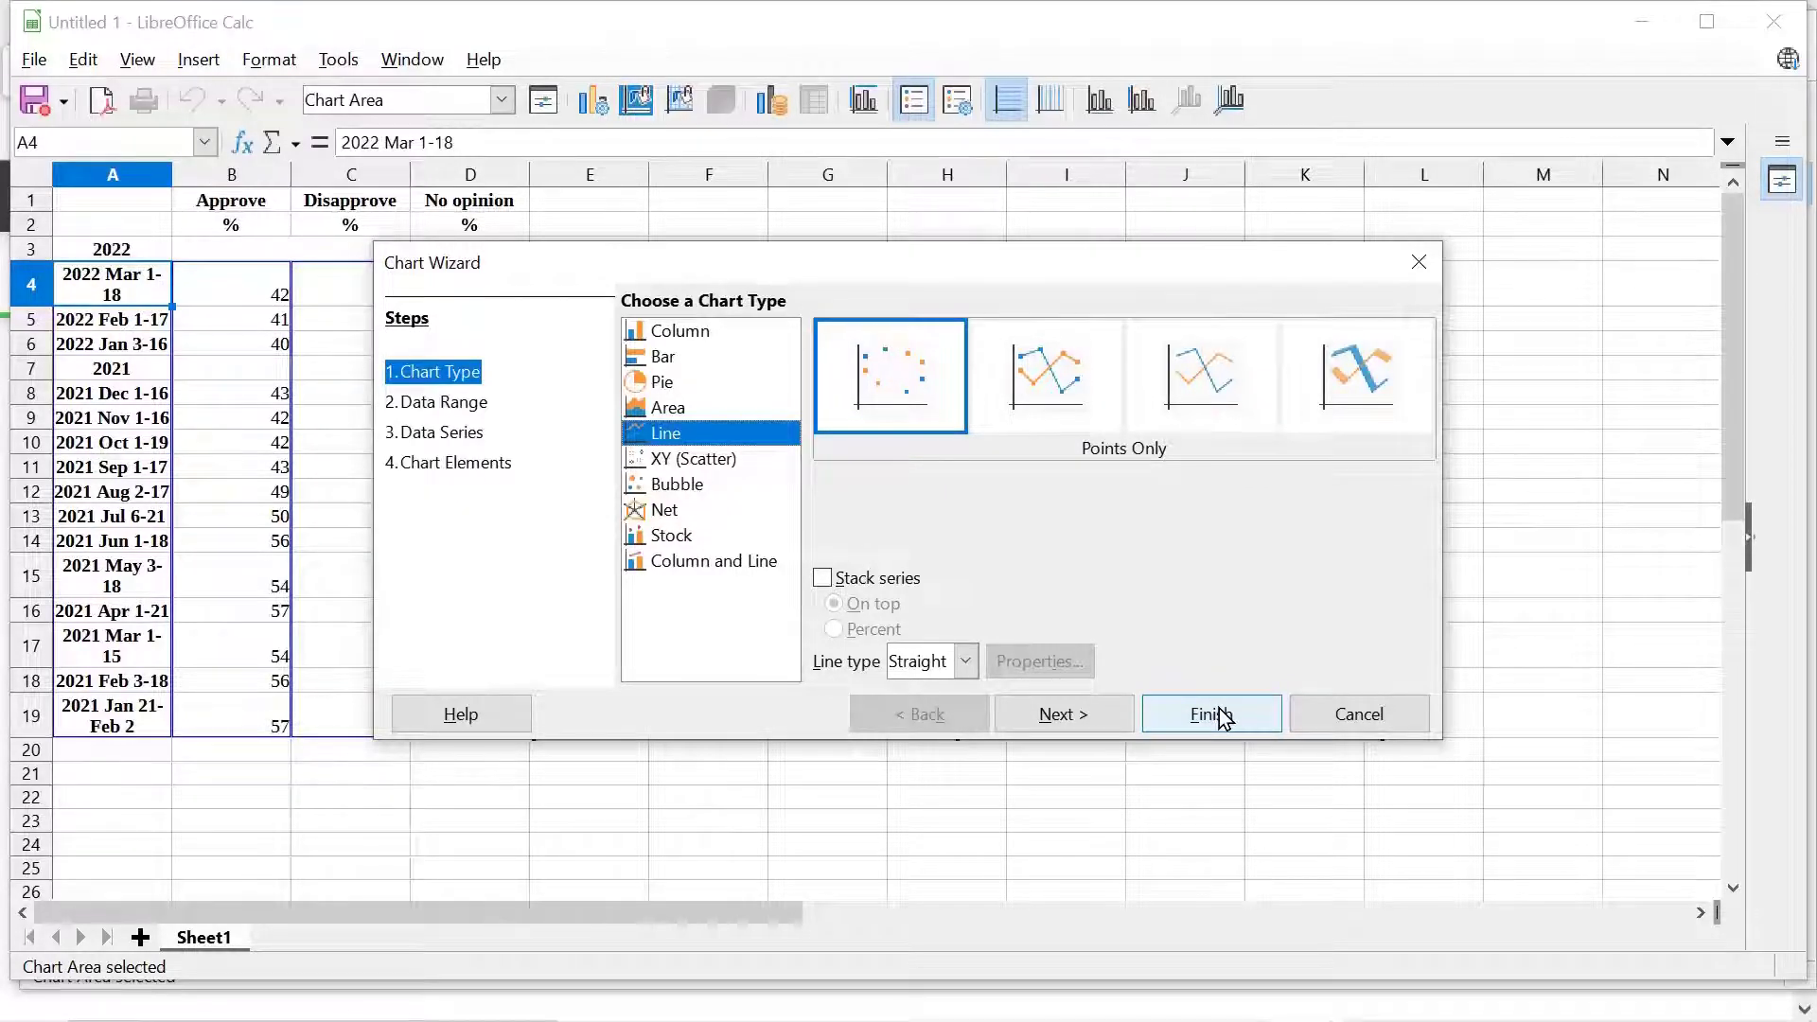
{"action": "left_click", "coordinate": [1079, 716]}
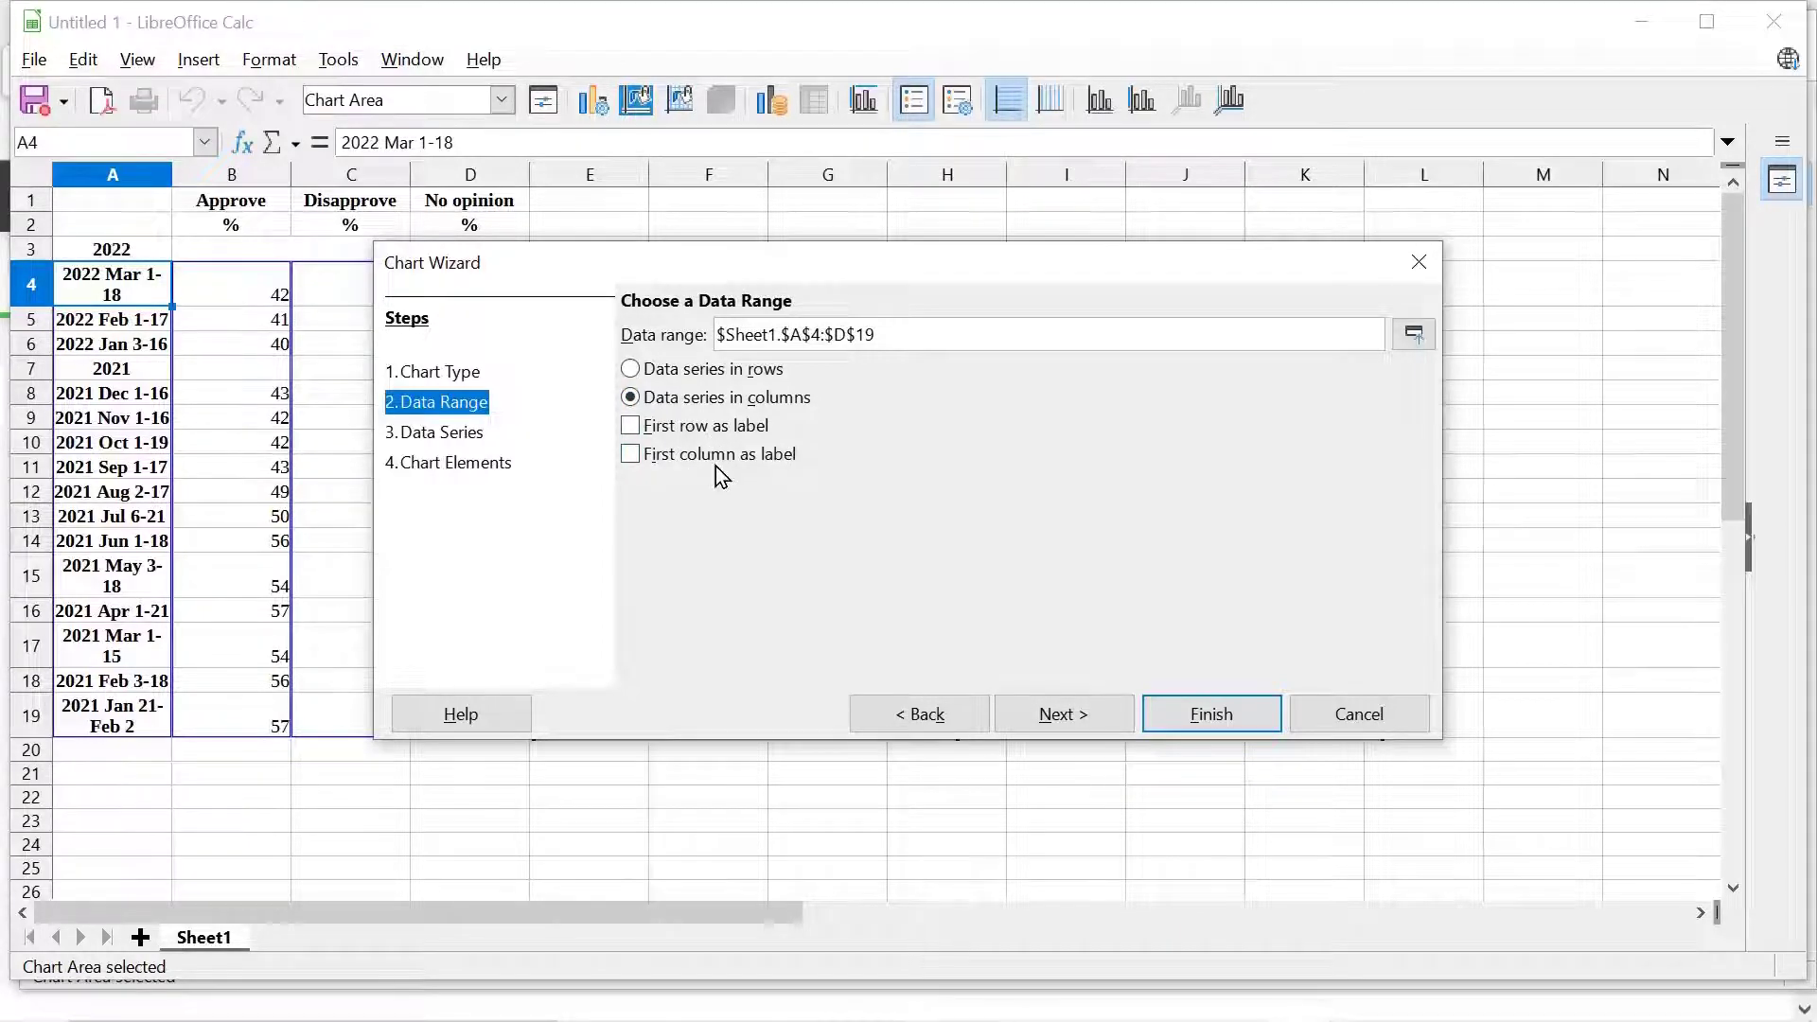
{"action": "left_click", "coordinate": [1223, 725]}
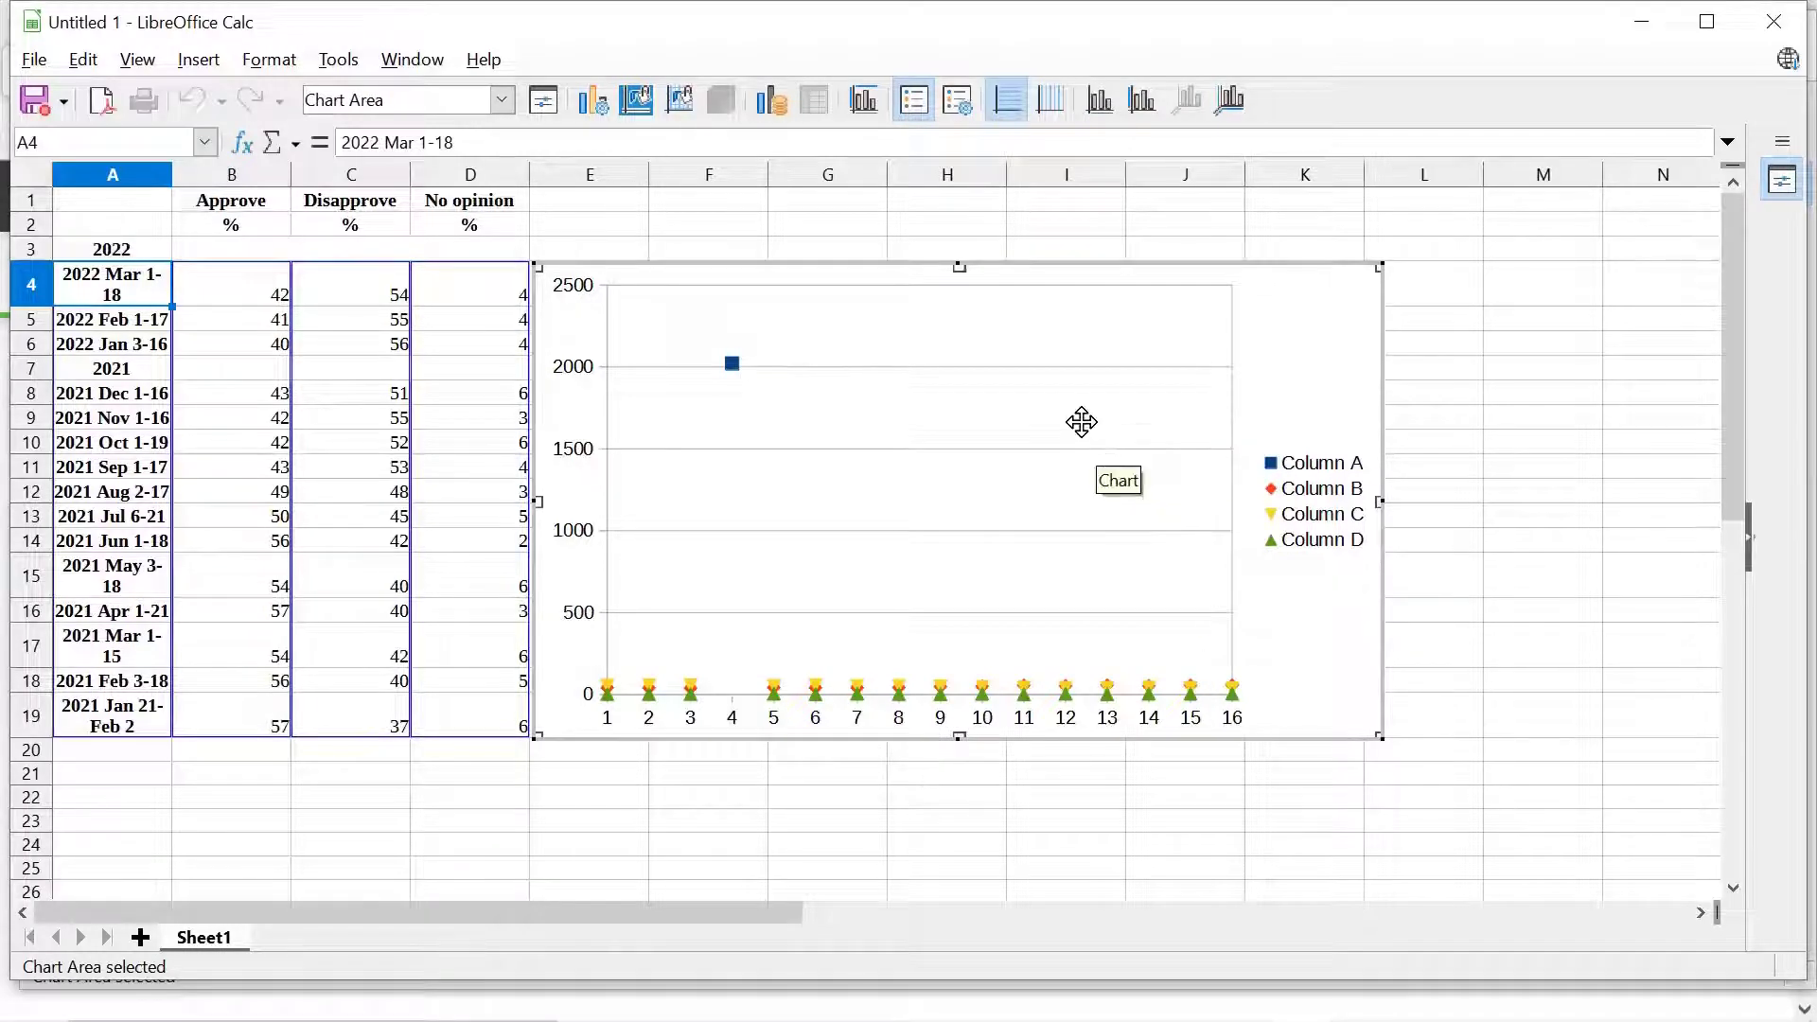
- Leave chart editing, select the faulty points chart and delete it
{"action": "left_click", "coordinate": [85, 64]}
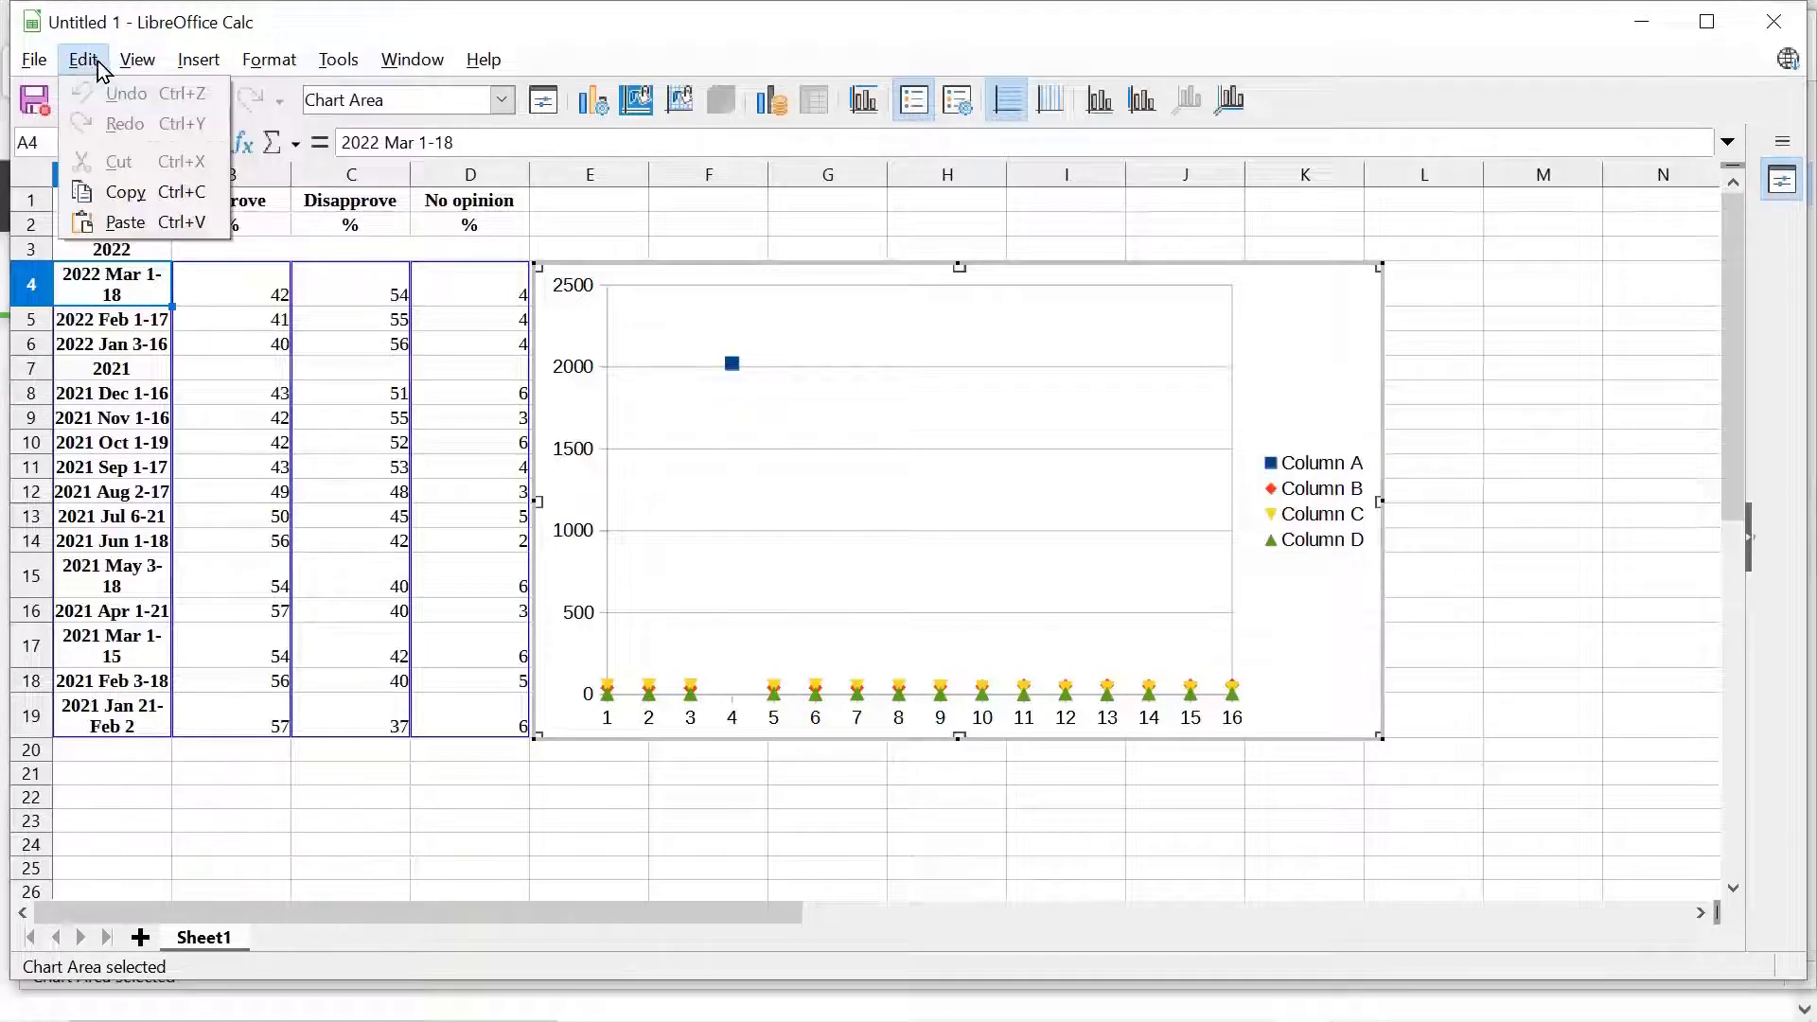
{"action": "key", "text": "Escape"}
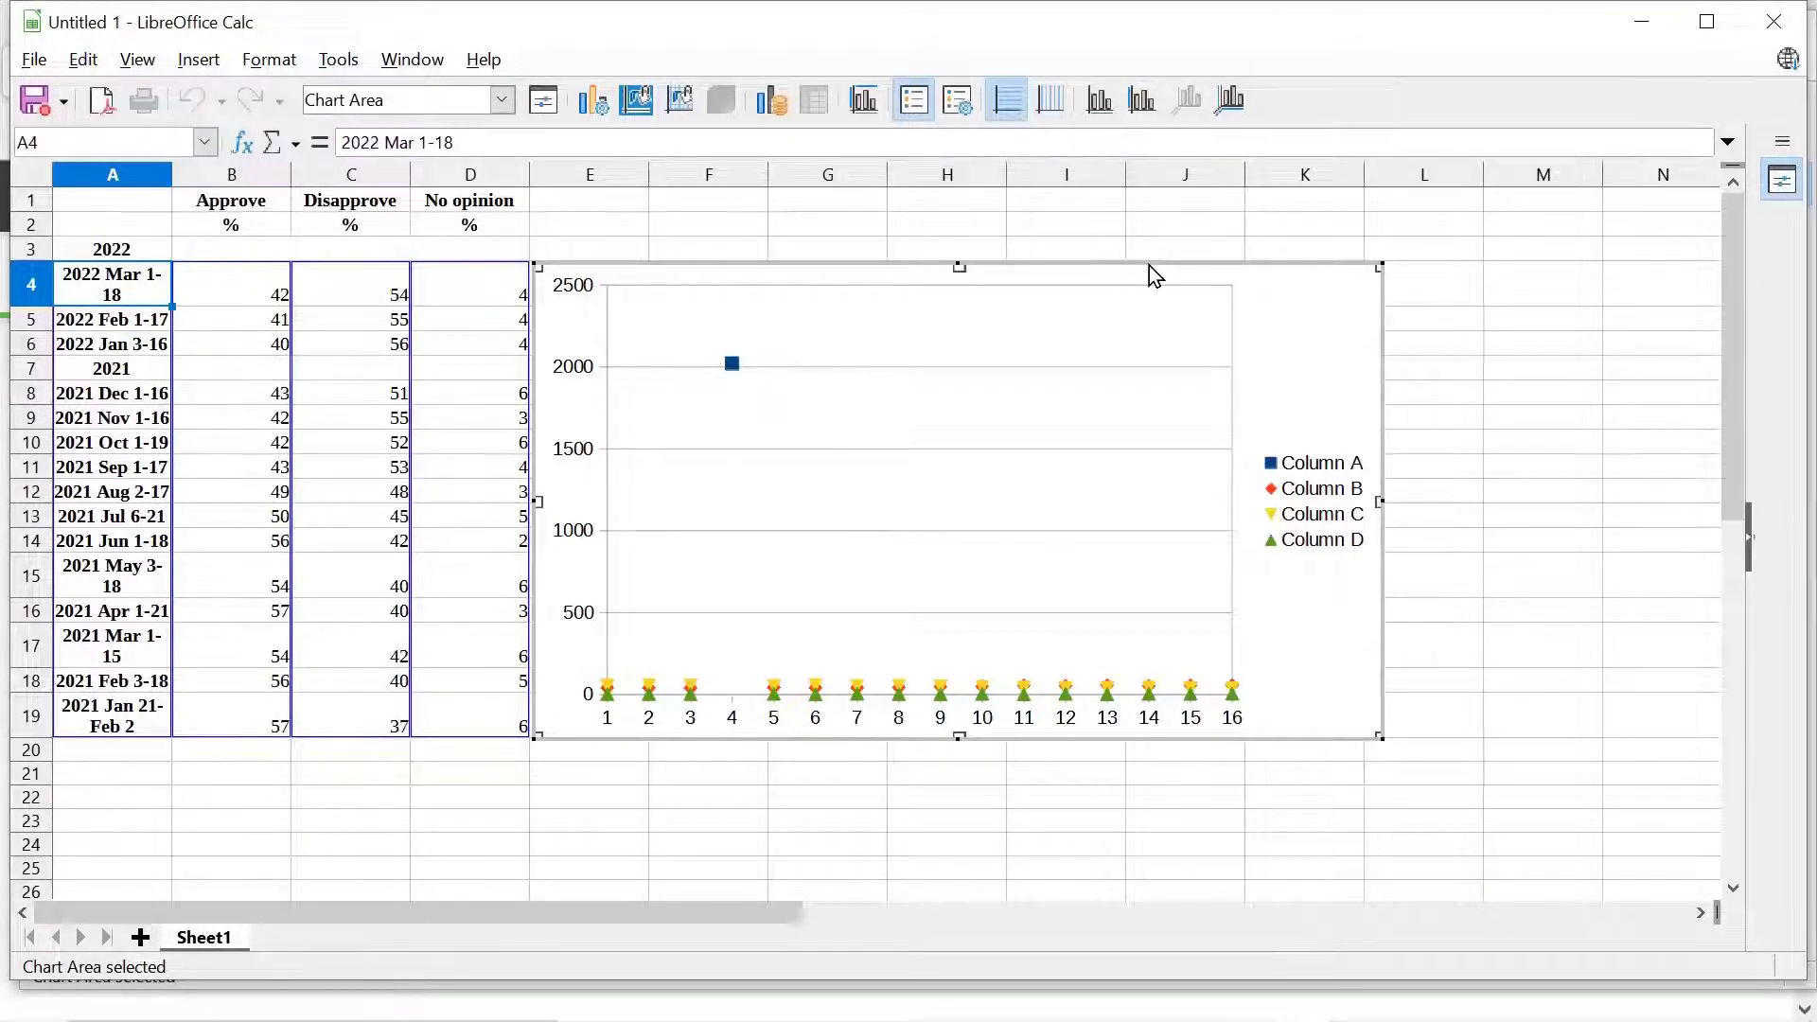
{"action": "left_click", "coordinate": [1650, 374]}
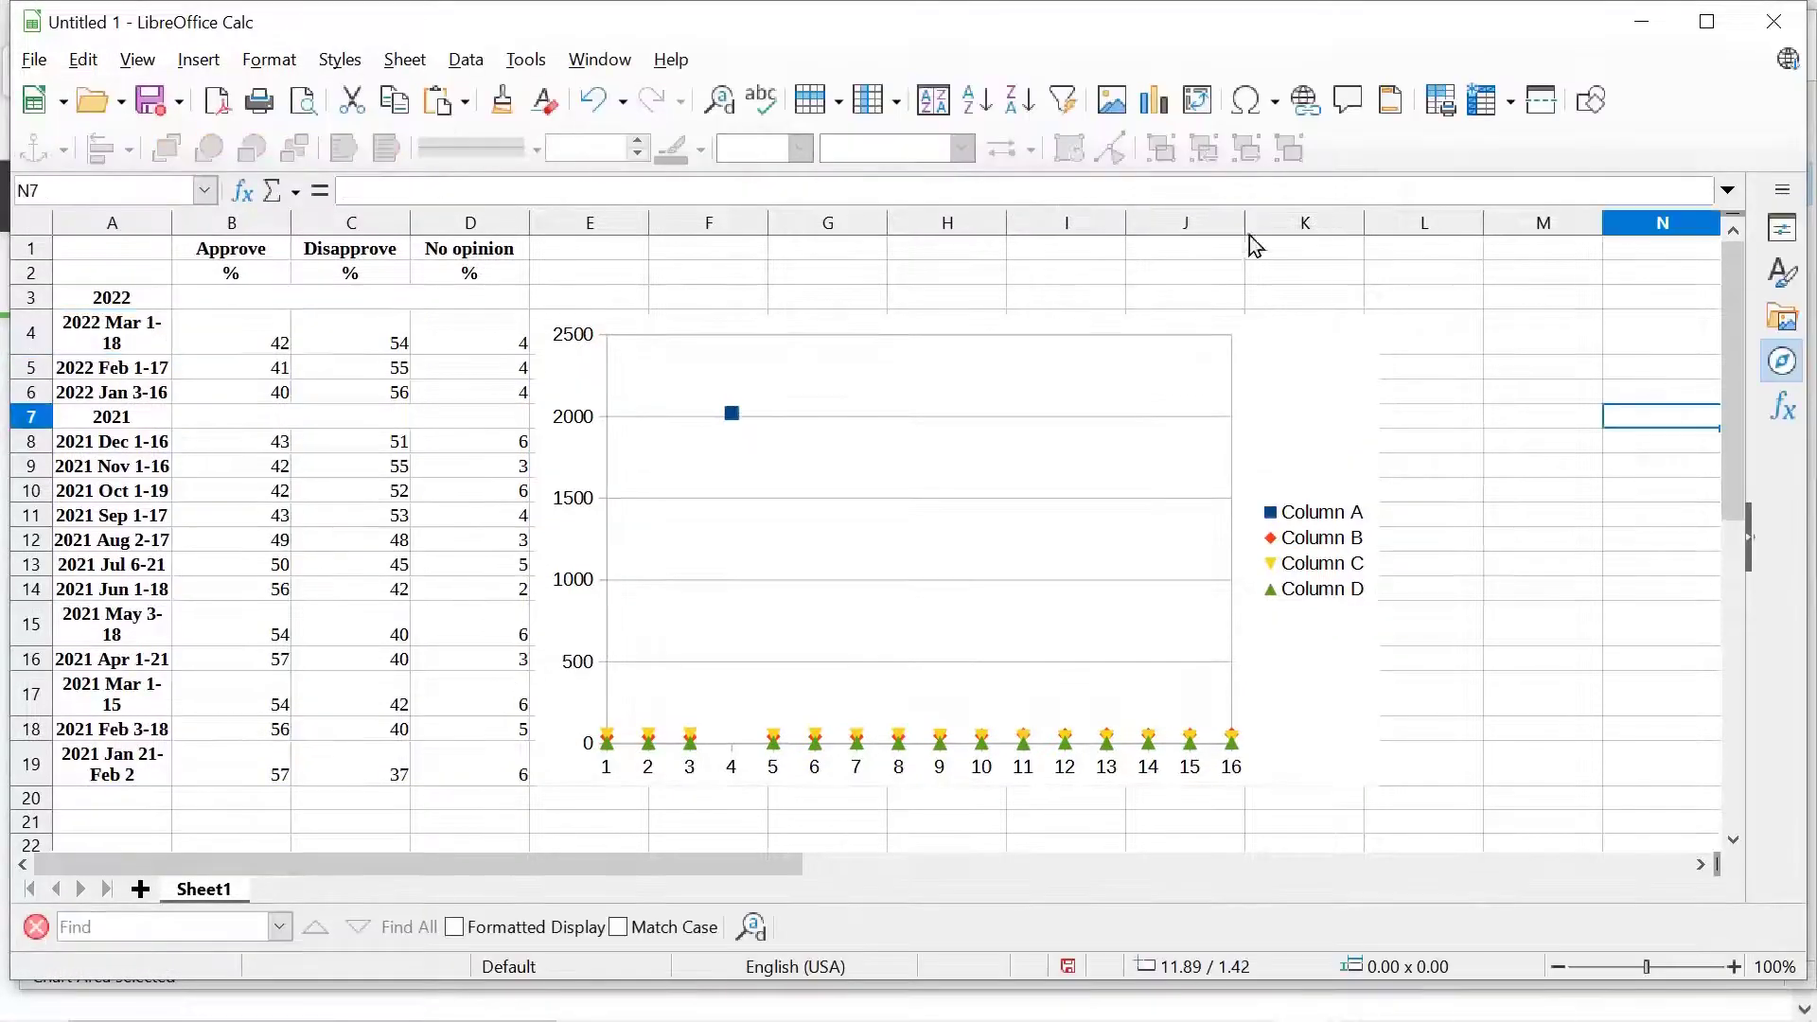
{"action": "left_click", "coordinate": [1098, 327]}
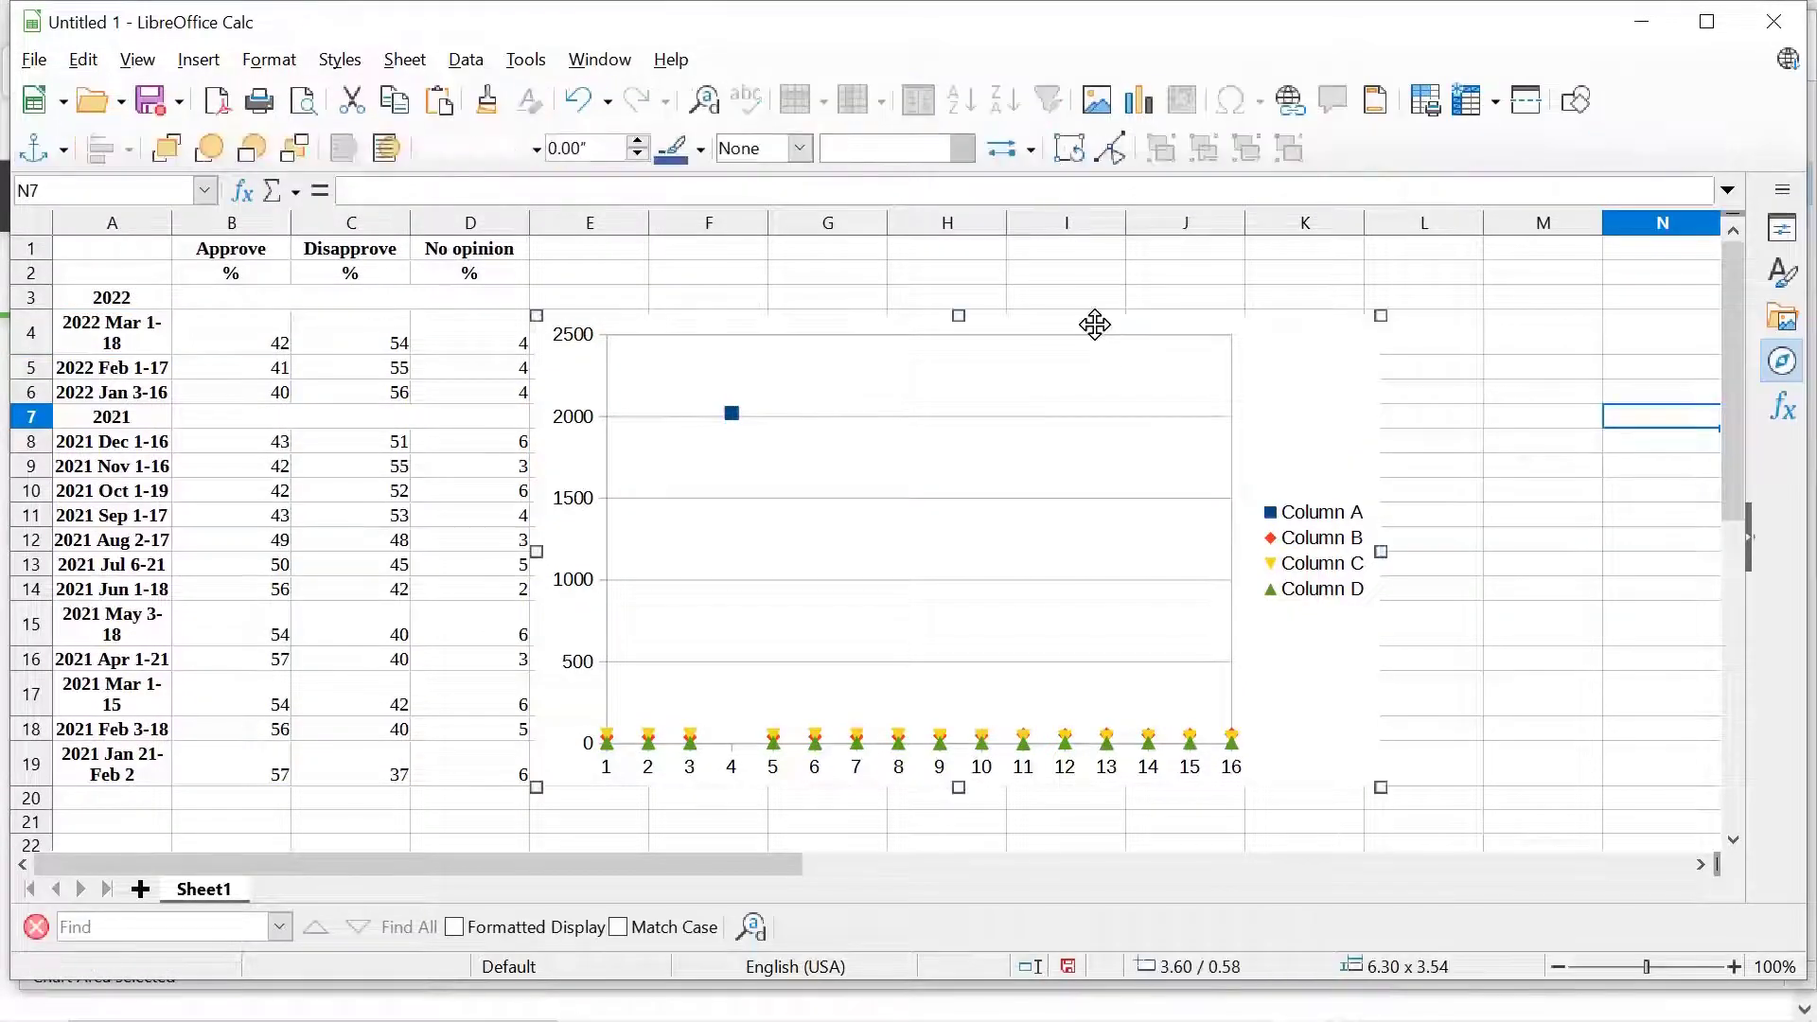
{"action": "key", "text": "Delete"}
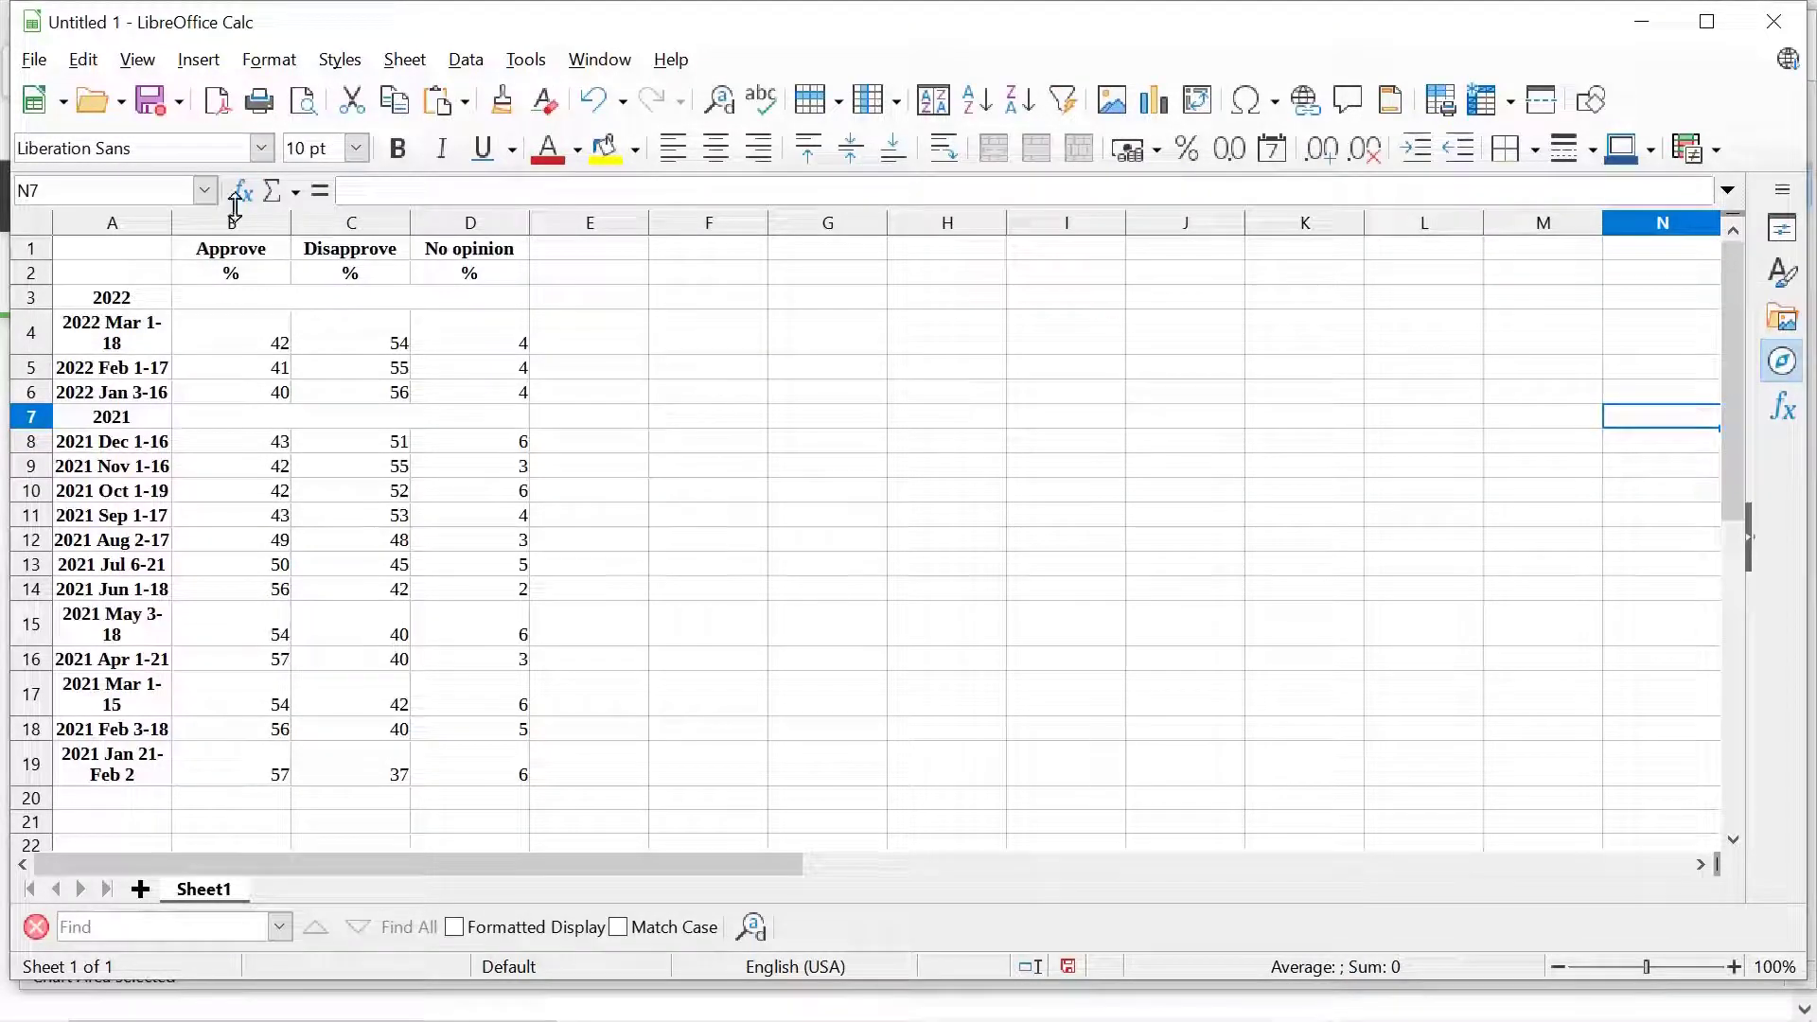
{"action": "left_click", "coordinate": [186, 63]}
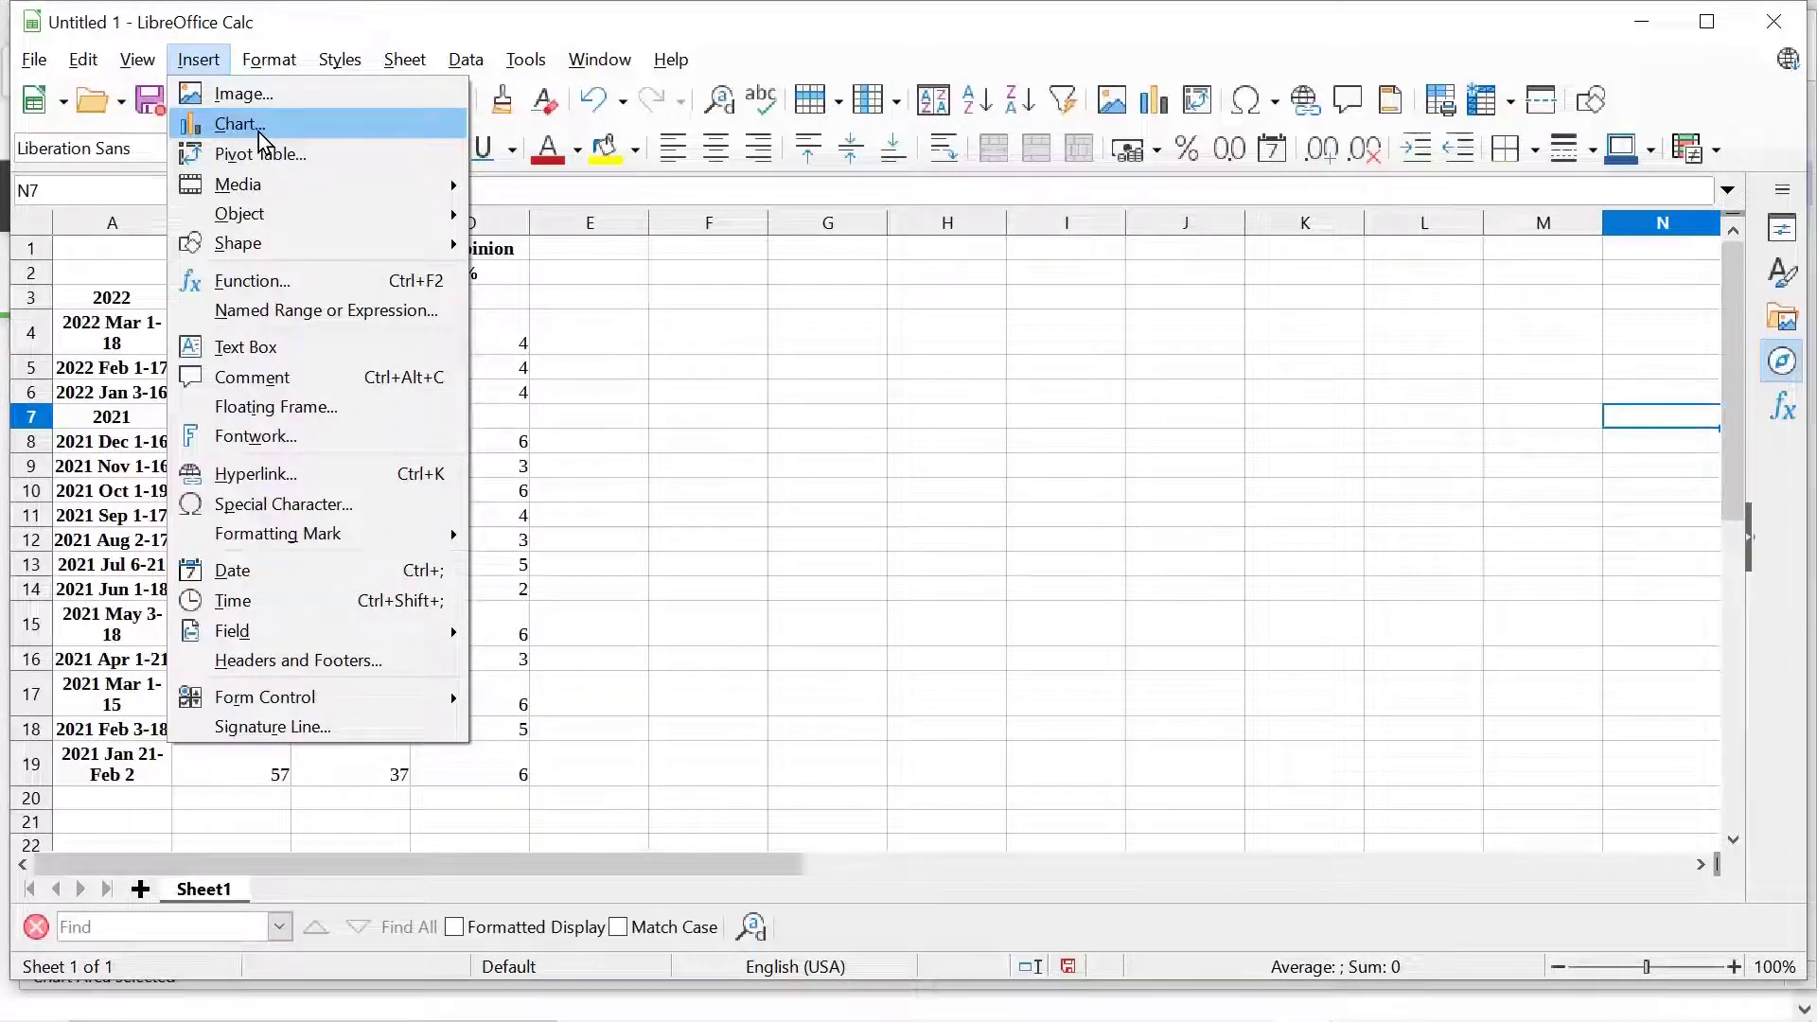
- Delete row 2, the percent-units row
{"action": "left_click", "coordinate": [655, 267]}
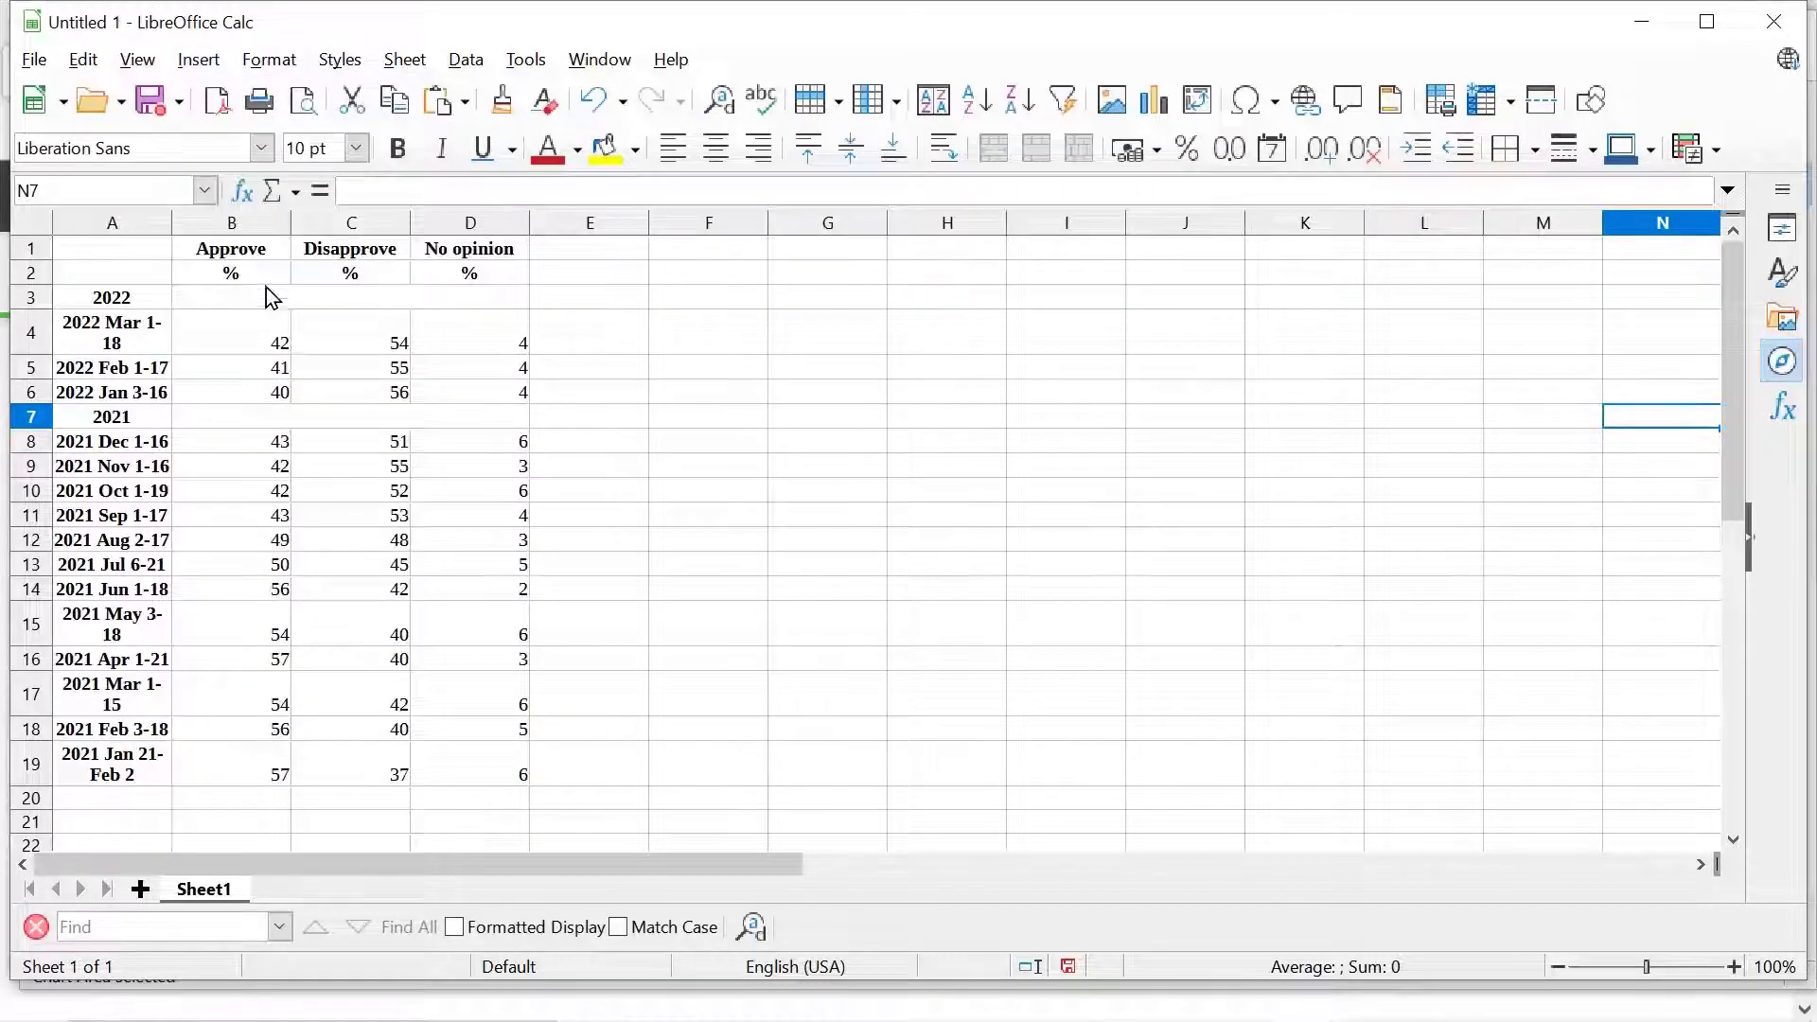
{"action": "left_click", "coordinate": [38, 275]}
{"action": "right_click", "coordinate": [37, 275]}
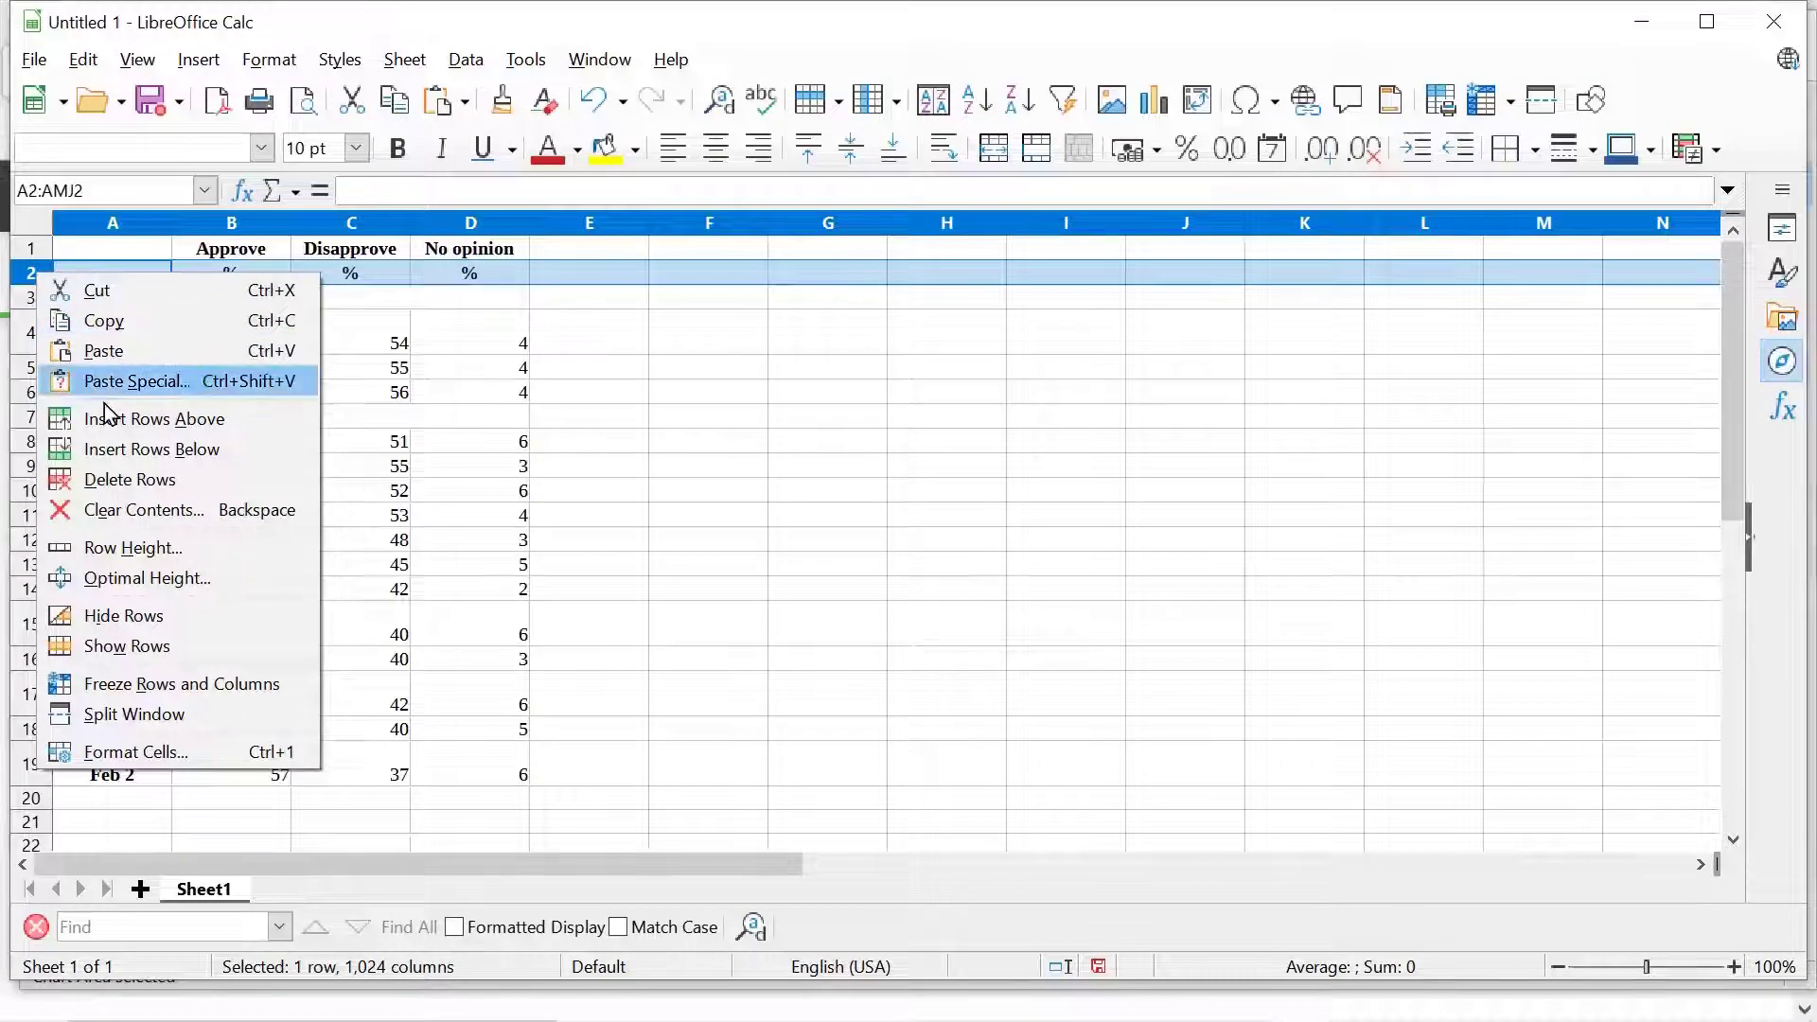
{"action": "left_click", "coordinate": [151, 481]}
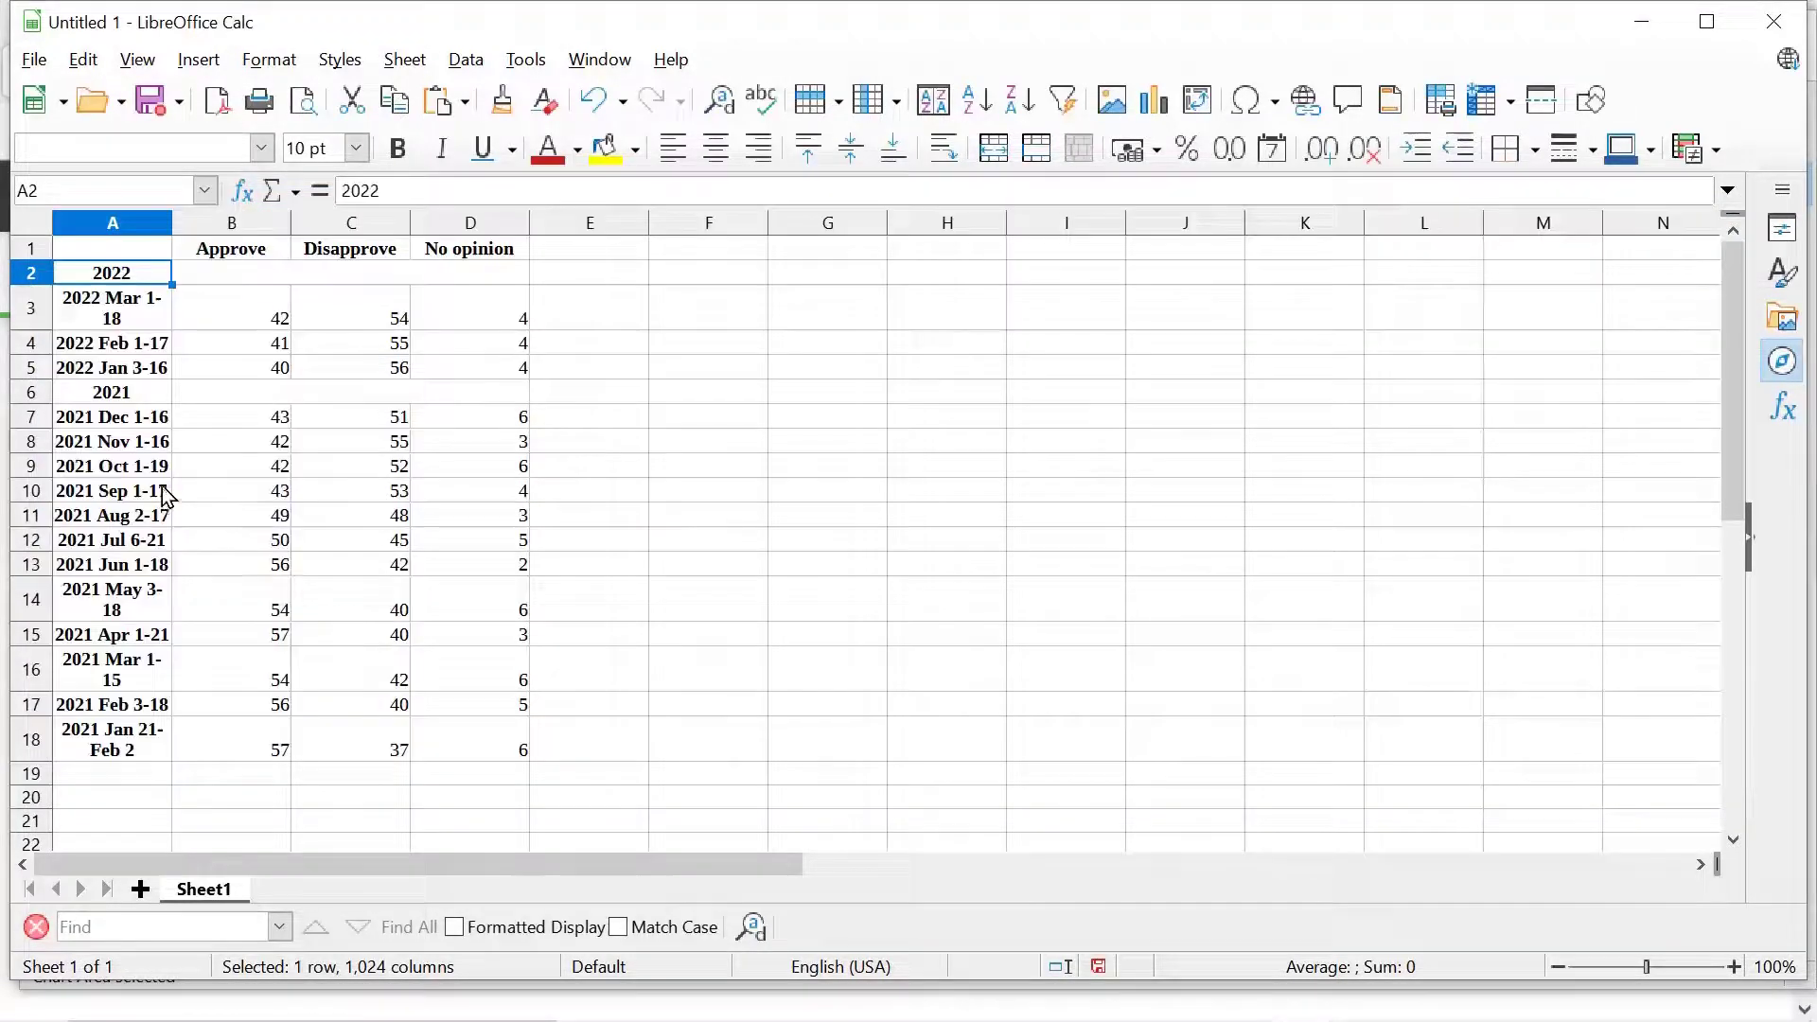
- Delete the 2022 and 2021 year-heading rows from the table
{"action": "left_click", "coordinate": [33, 274]}
{"action": "right_click", "coordinate": [33, 273]}
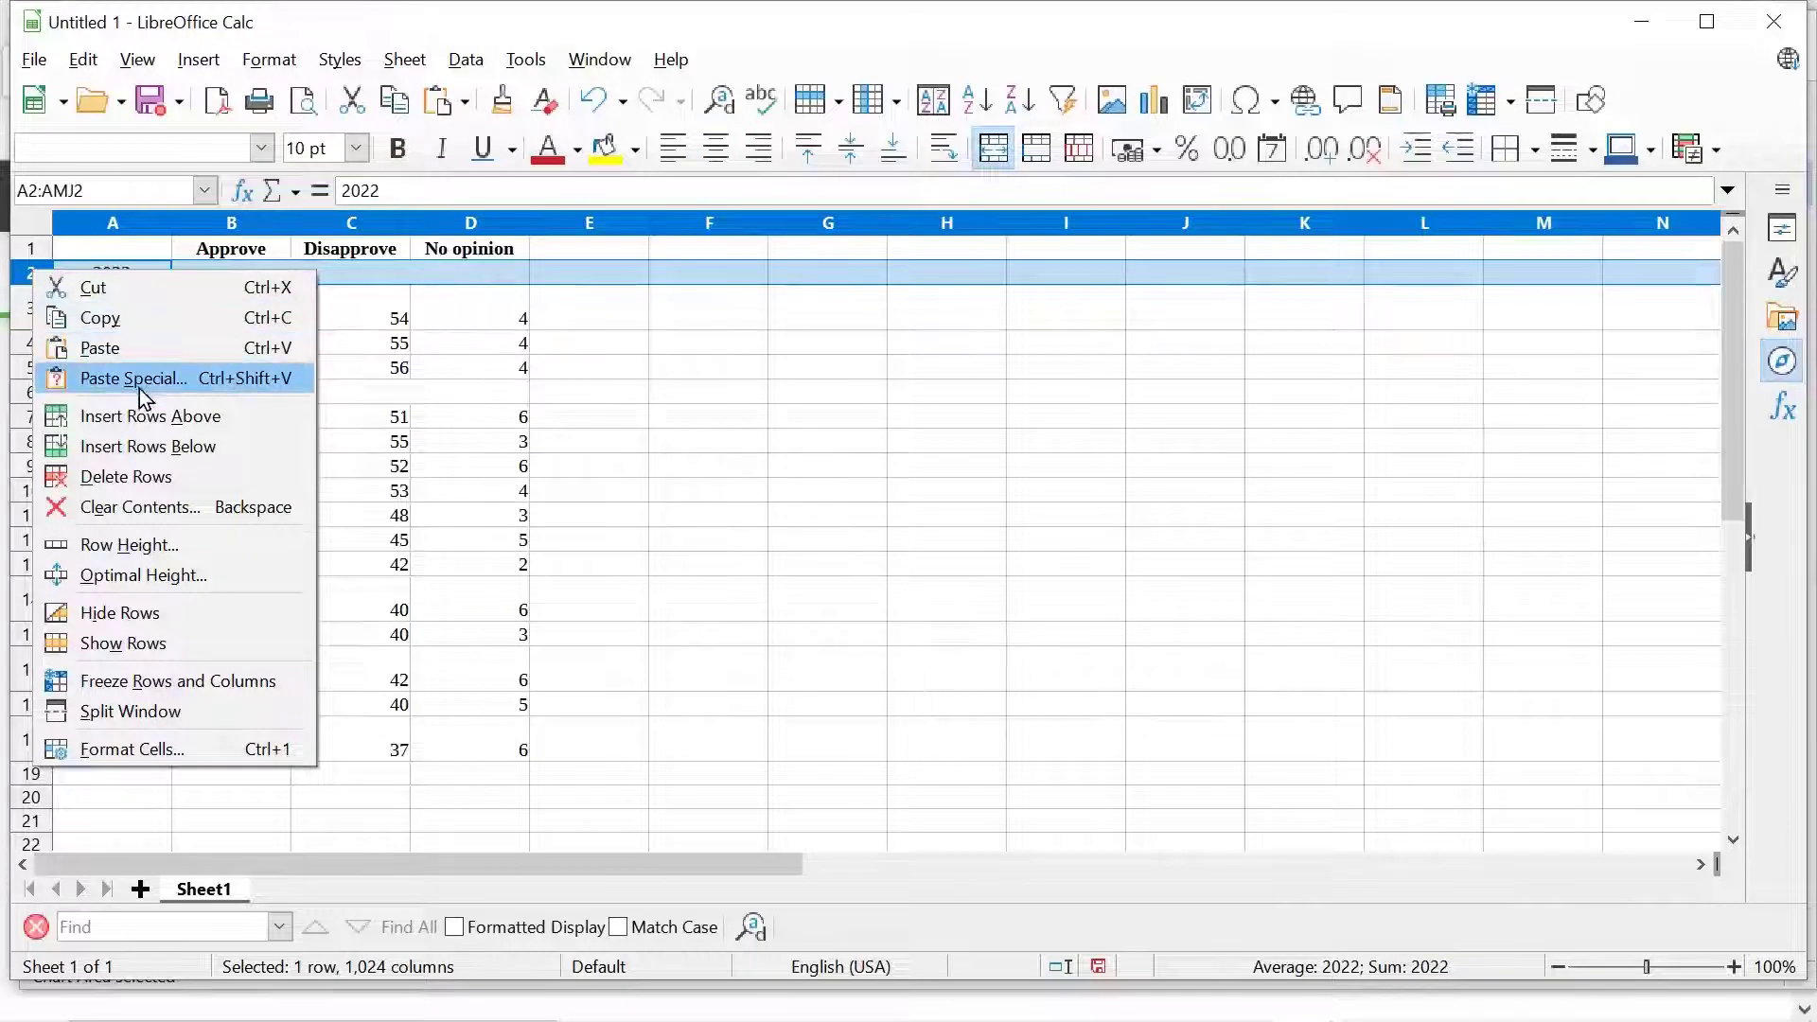
{"action": "left_click", "coordinate": [152, 478]}
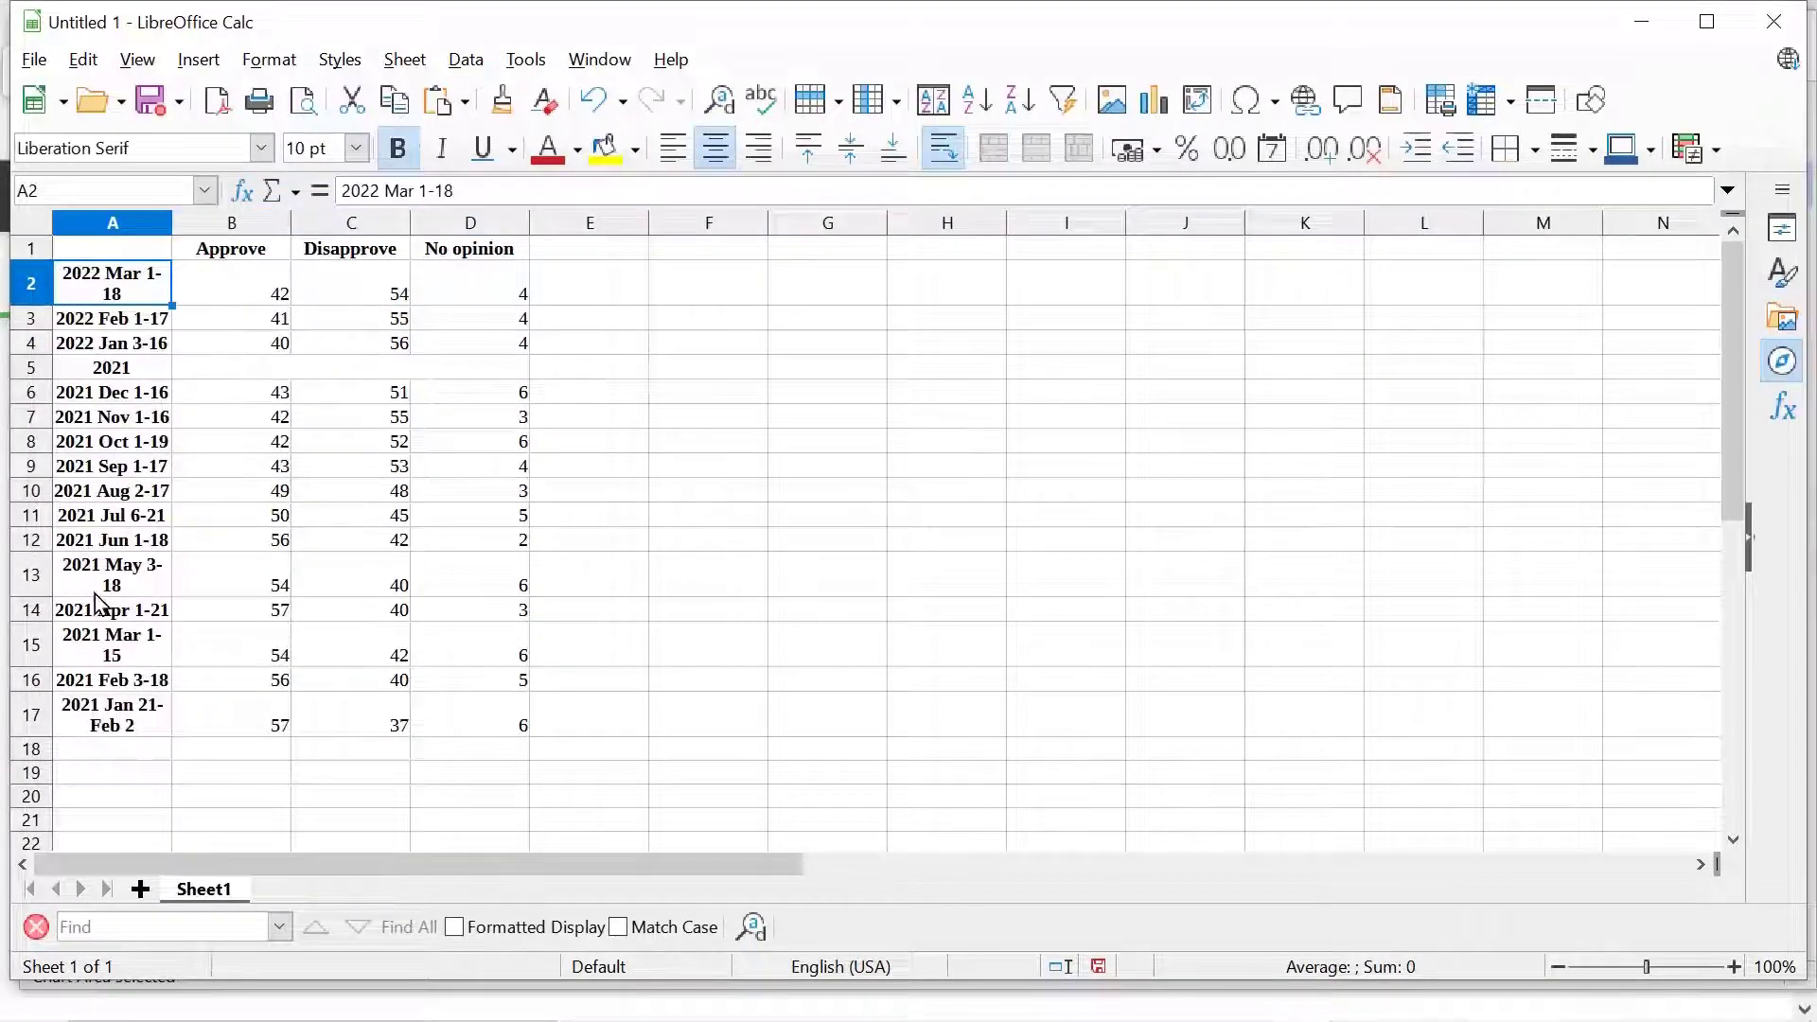
{"action": "left_click", "coordinate": [36, 368]}
{"action": "right_click", "coordinate": [38, 371]}
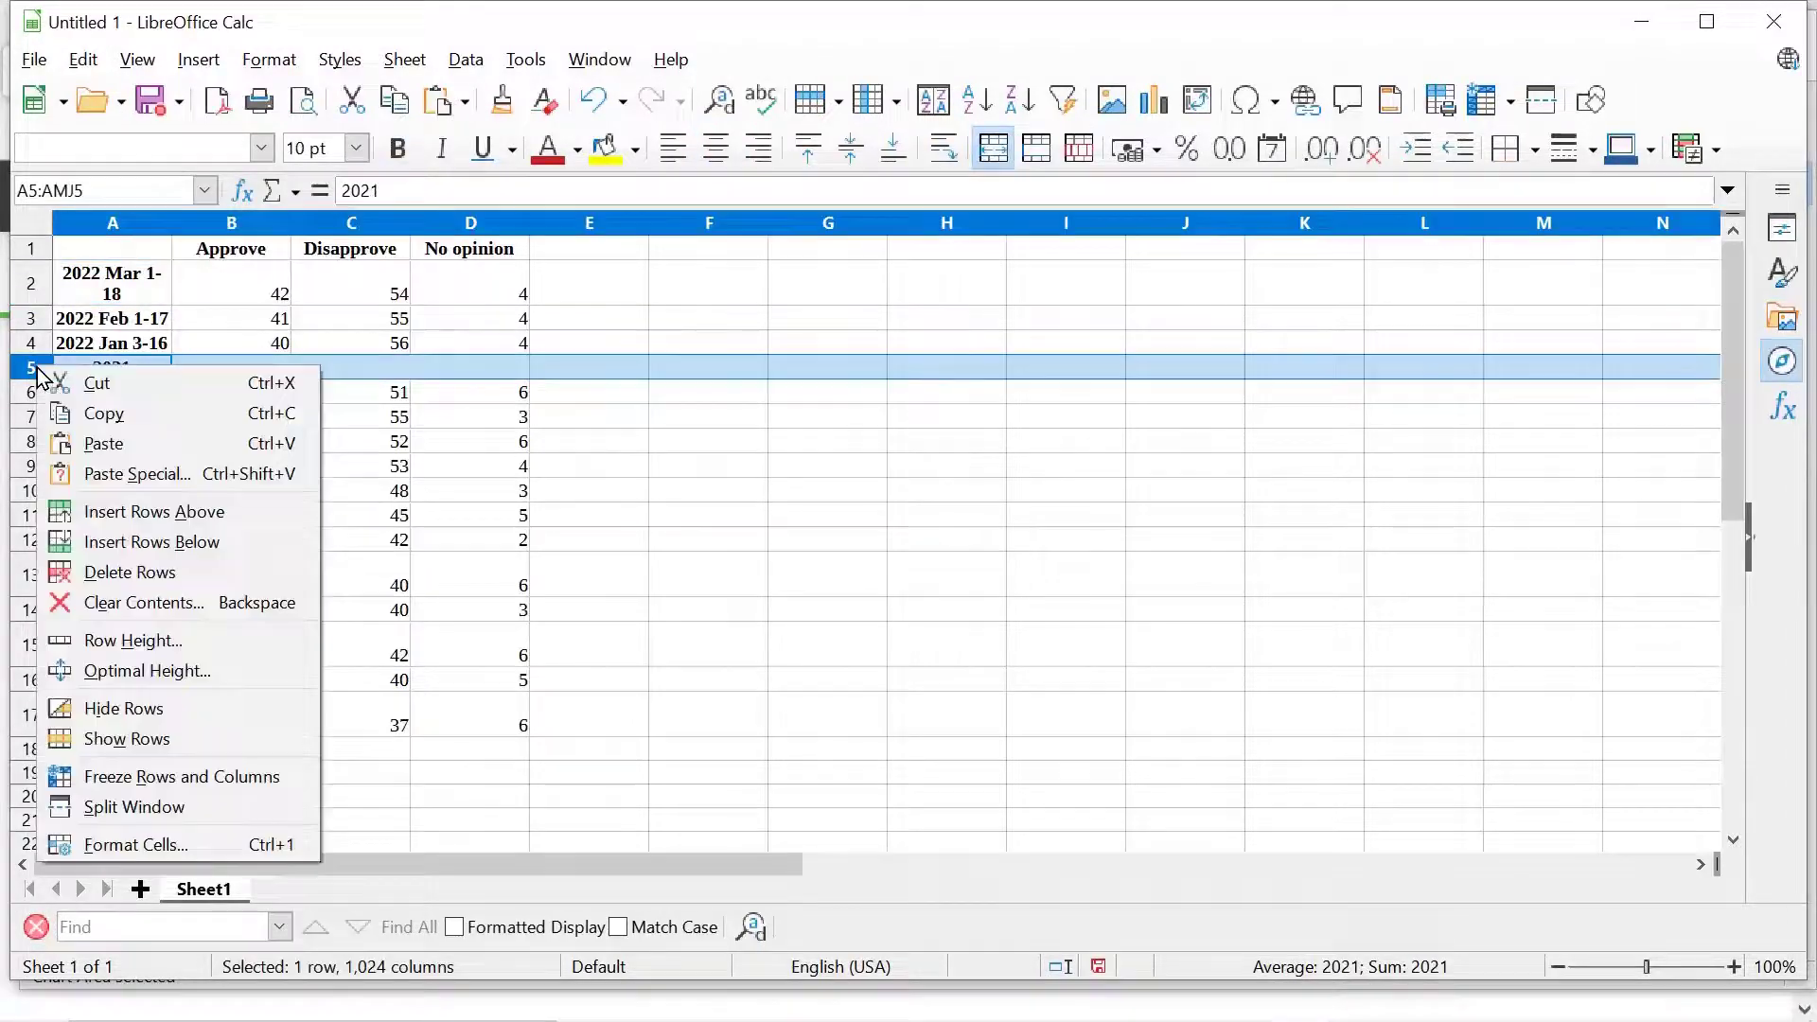
{"action": "left_click", "coordinate": [146, 572]}
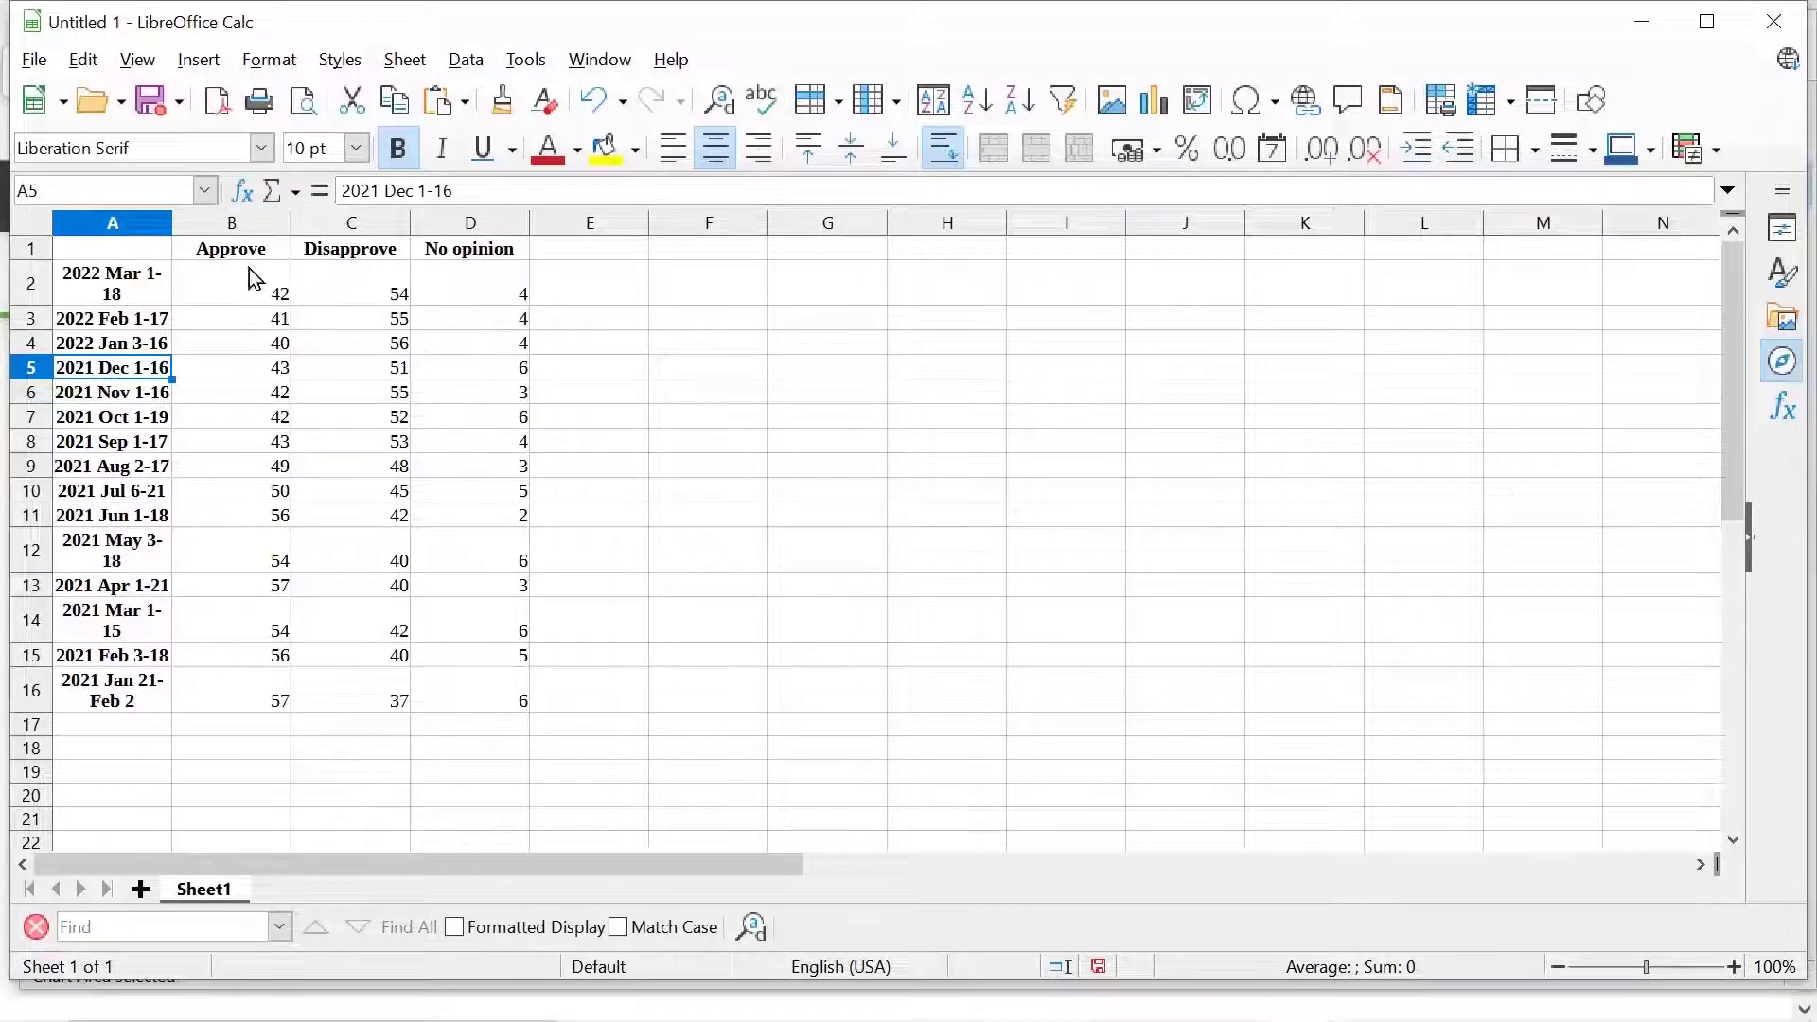
{"action": "left_click", "coordinate": [123, 248]}
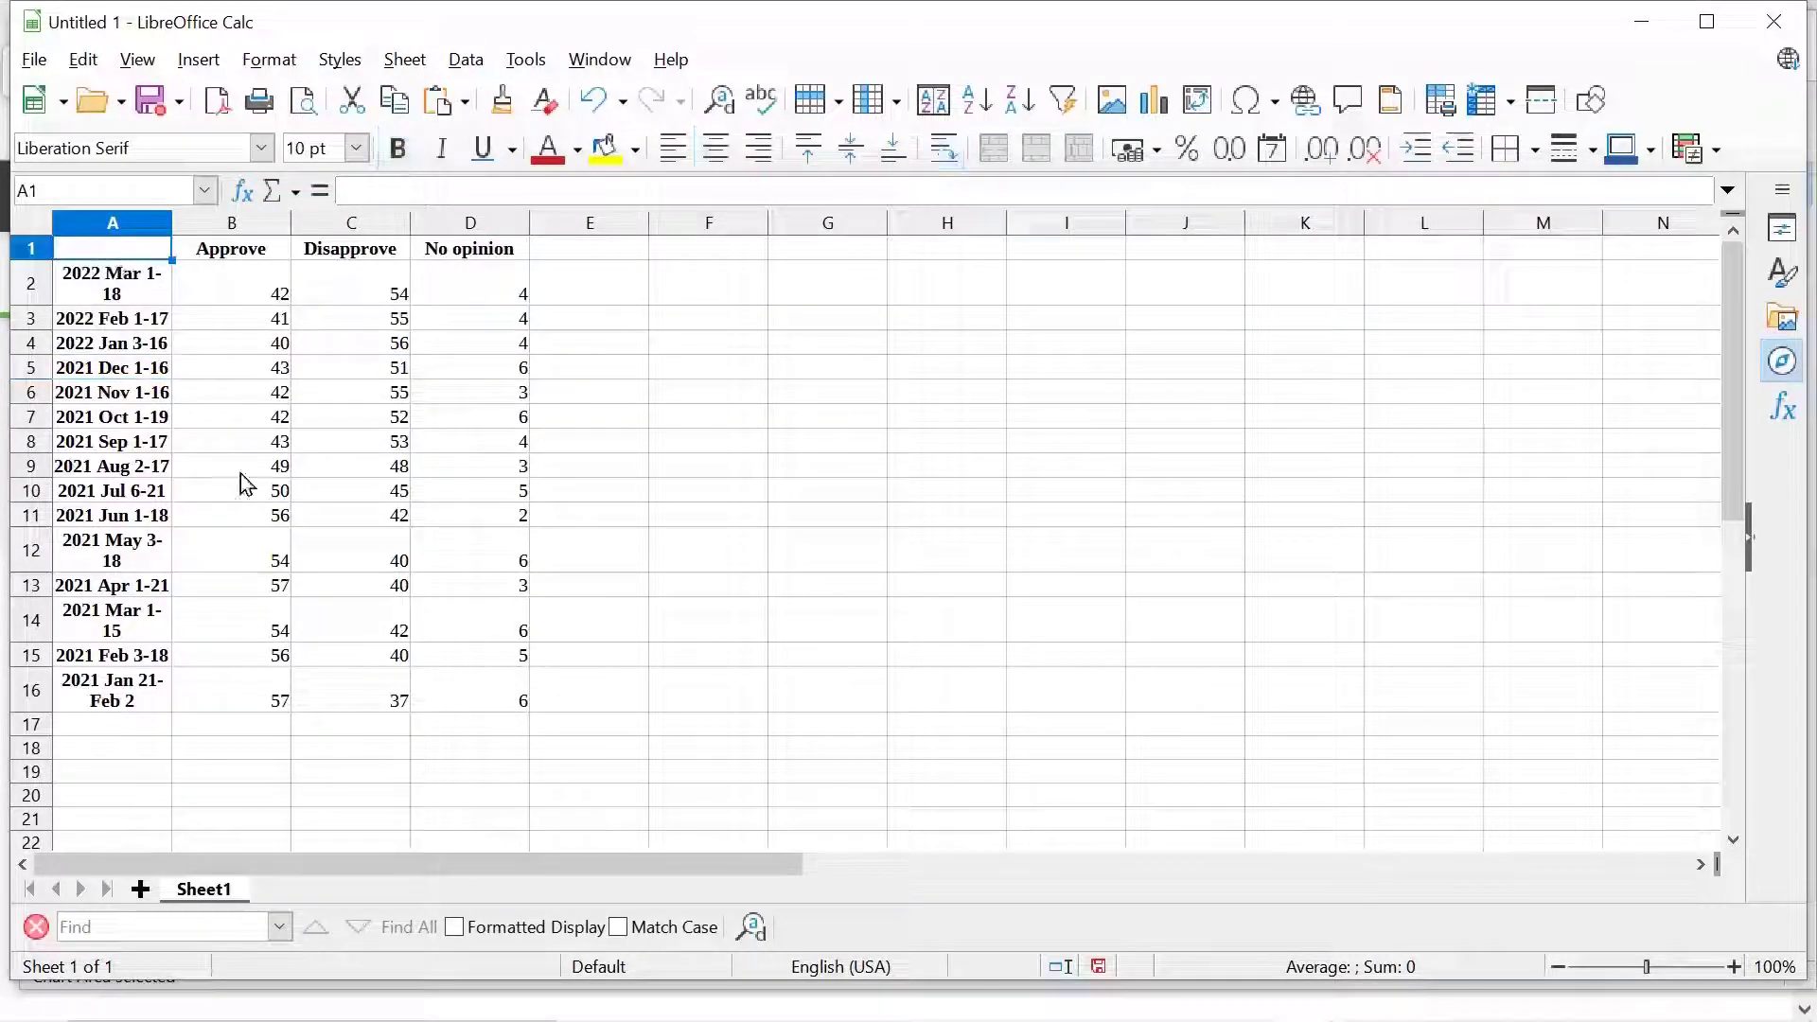
- Select the table A1:D16 and start a new chart from it
{"action": "left_click", "coordinate": [509, 706]}
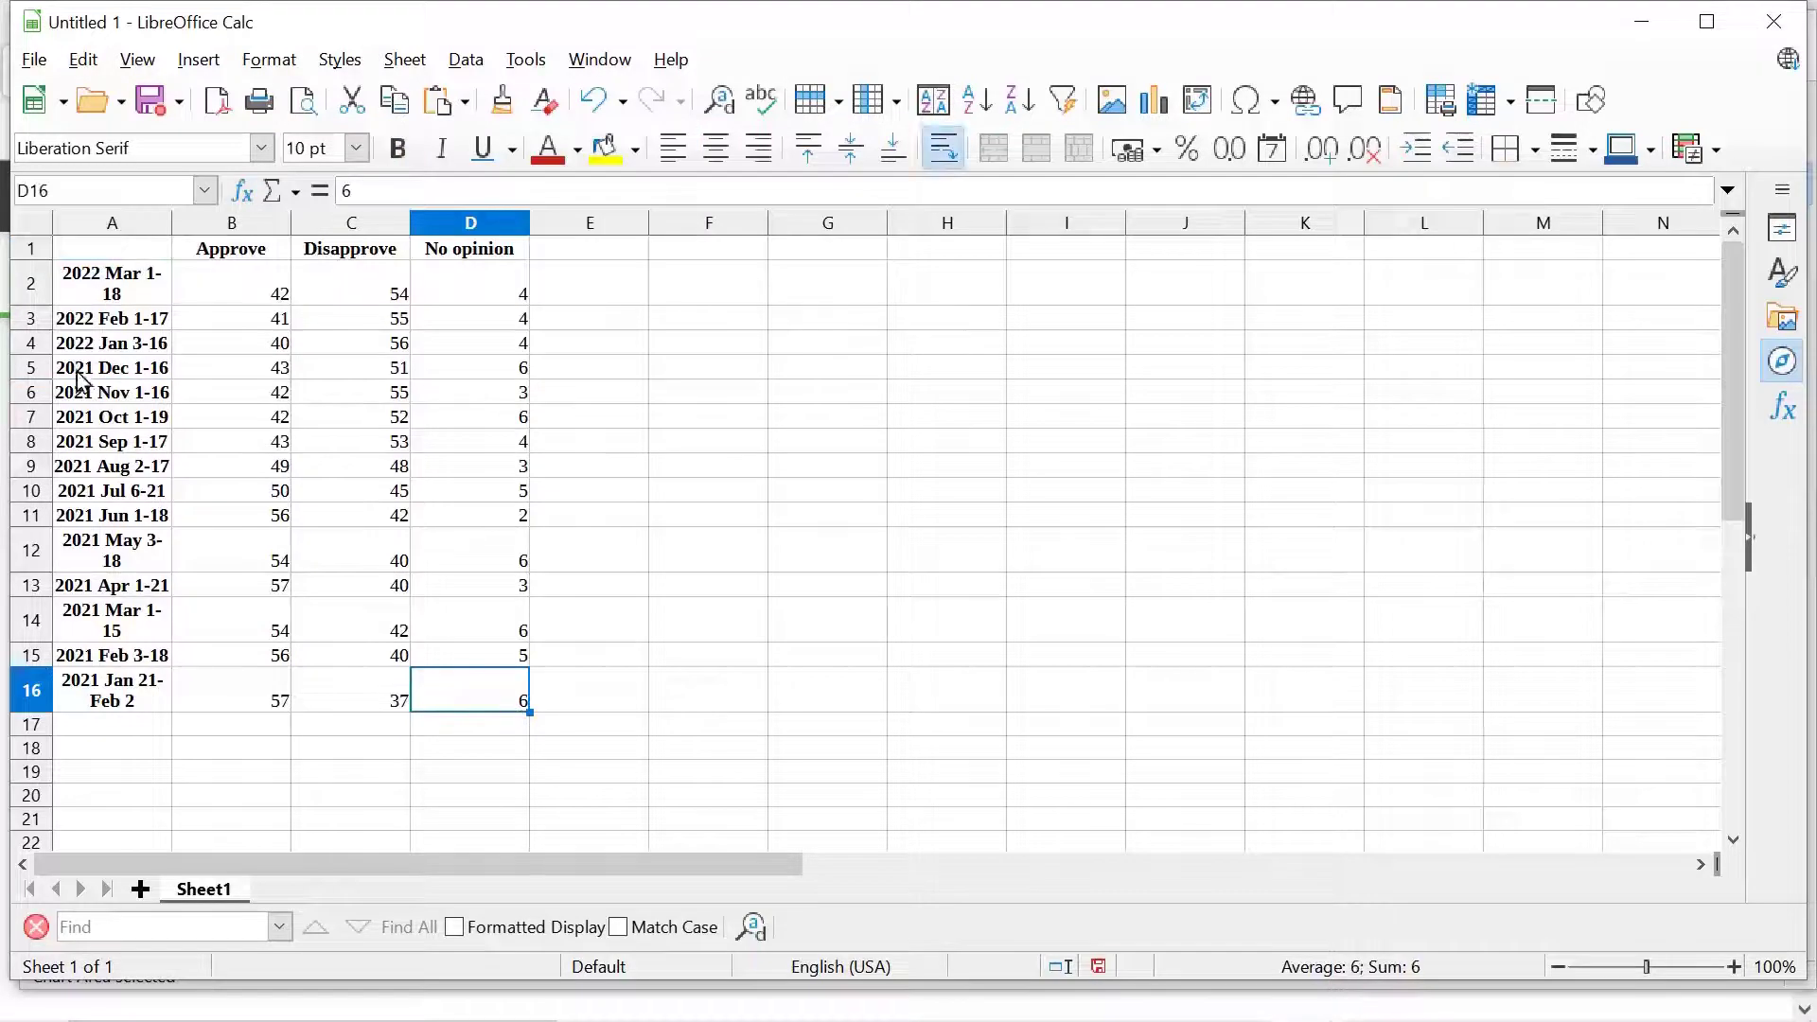
{"action": "left_click", "coordinate": [95, 247]}
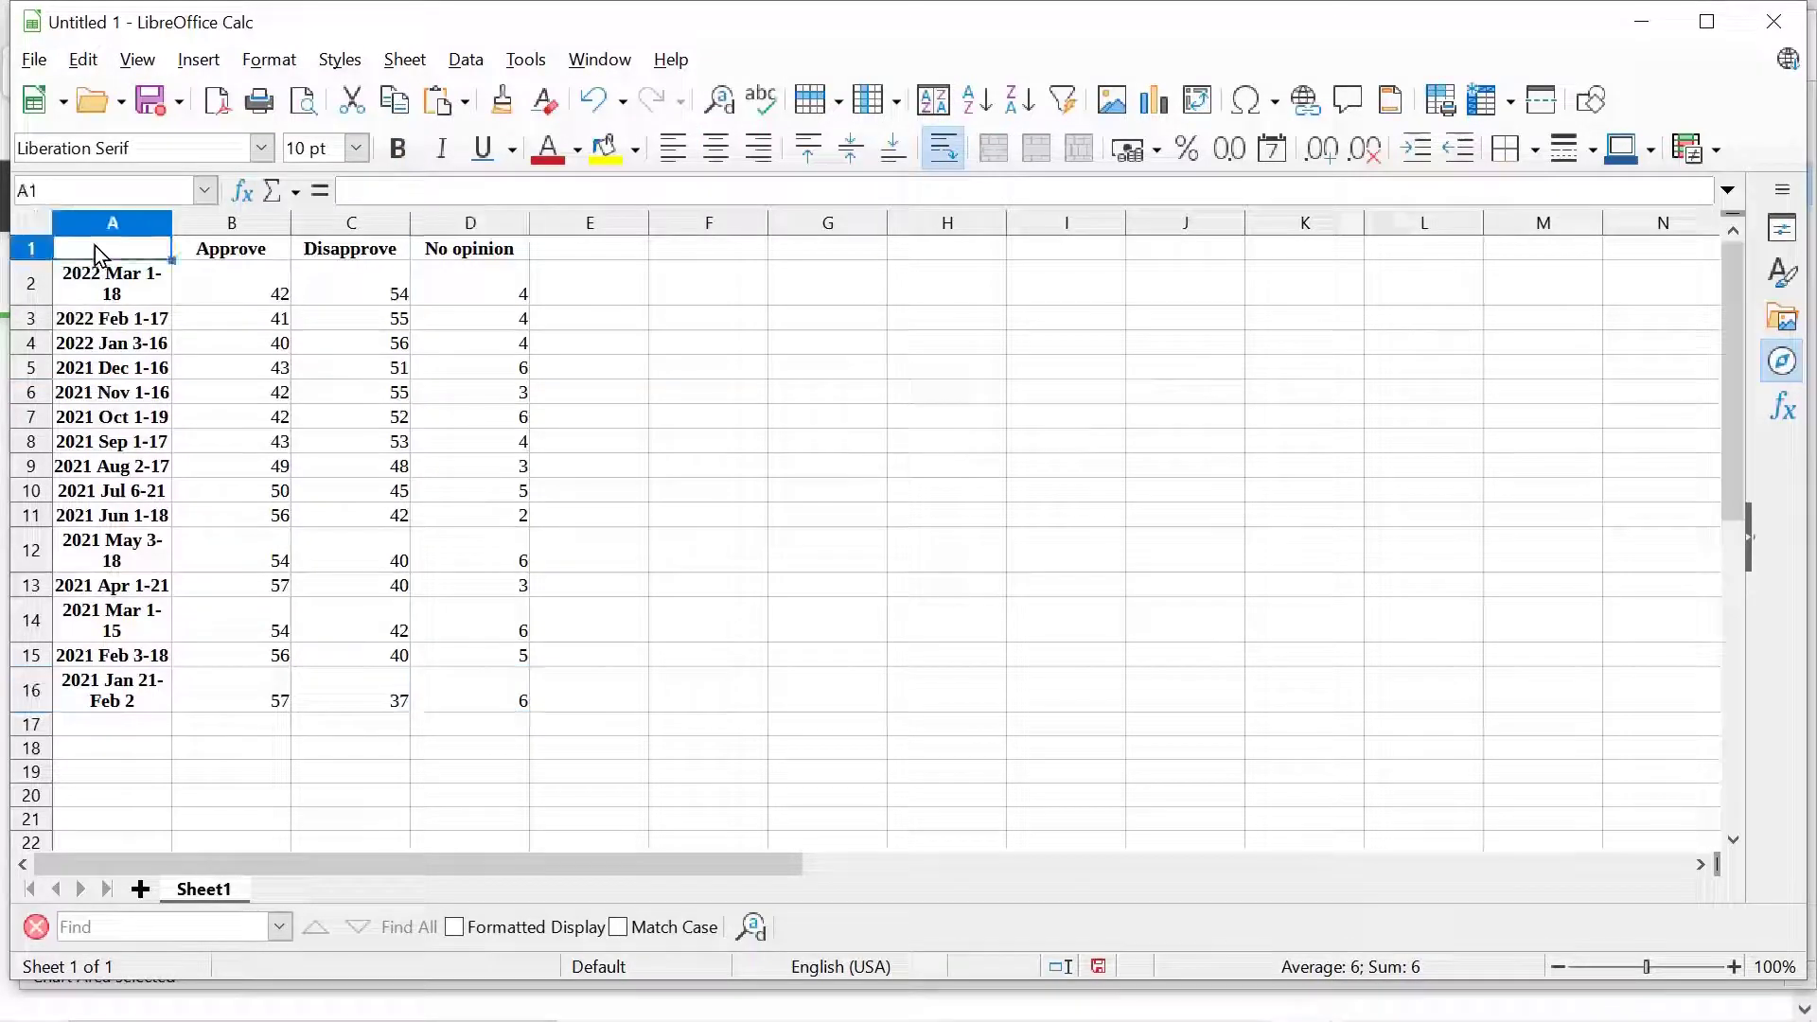
{"action": "left_click", "coordinate": [508, 706], "text": "shift"}
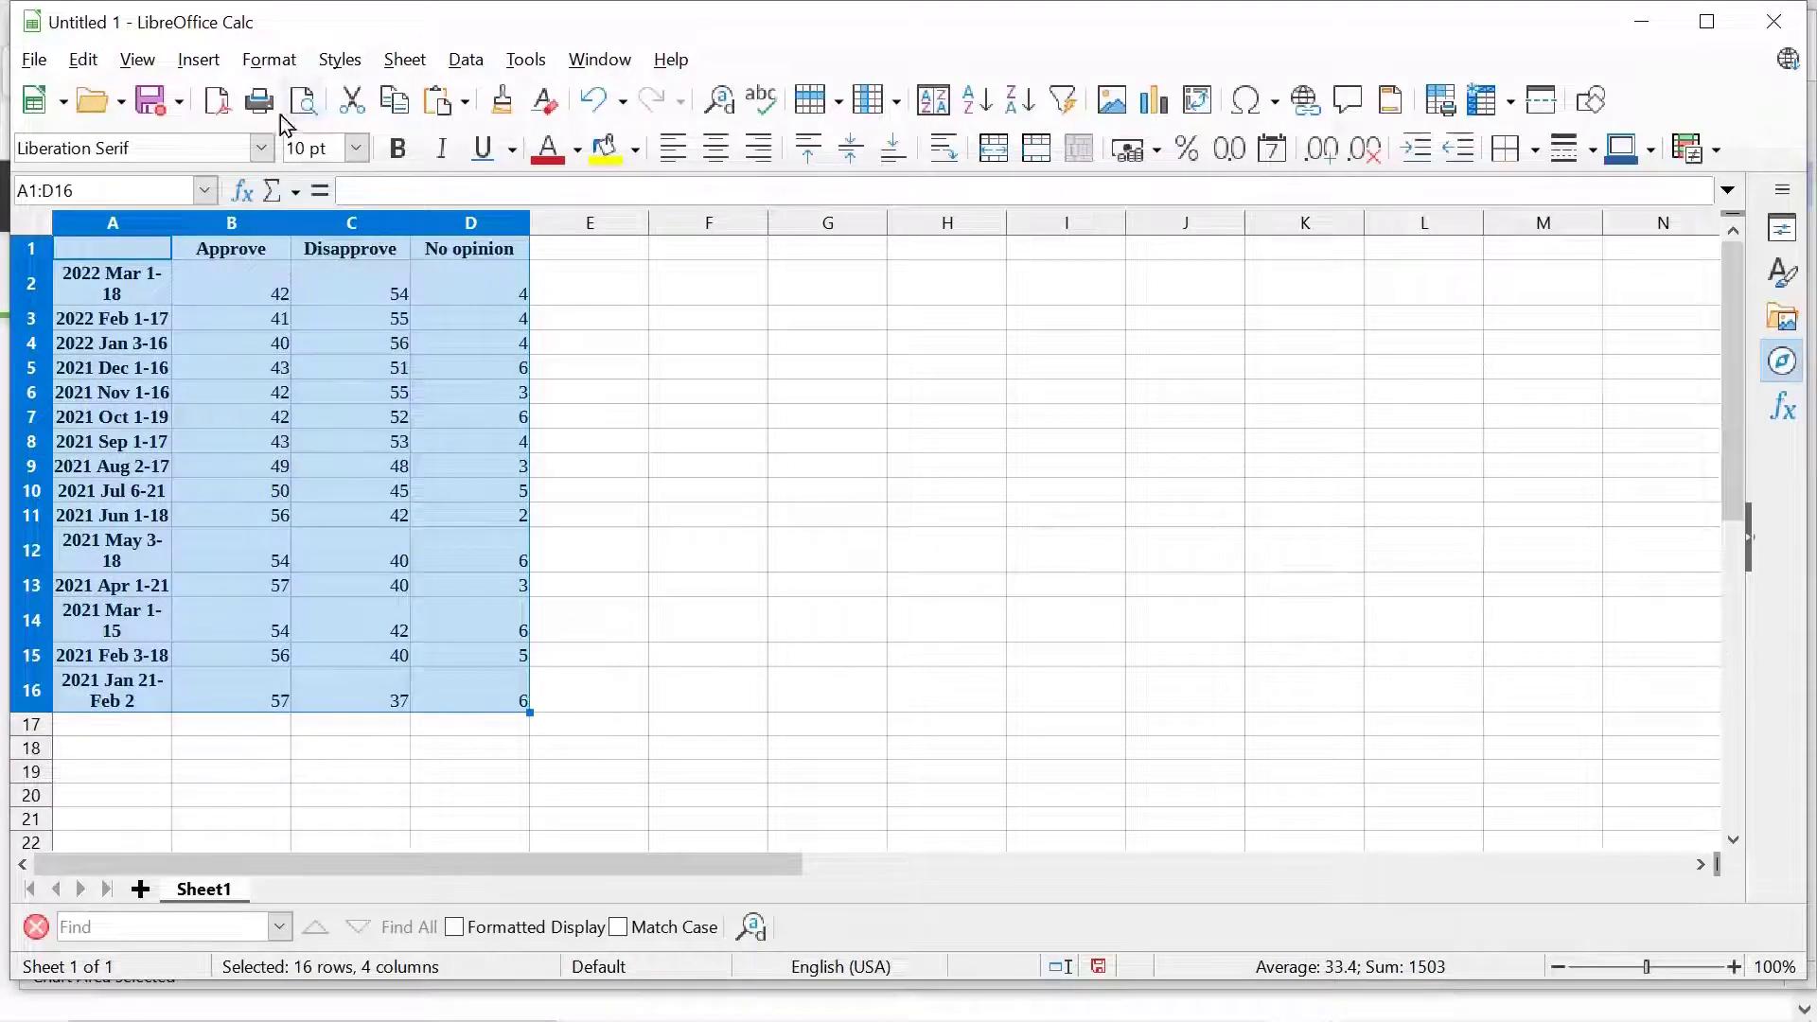
{"action": "left_click", "coordinate": [192, 66]}
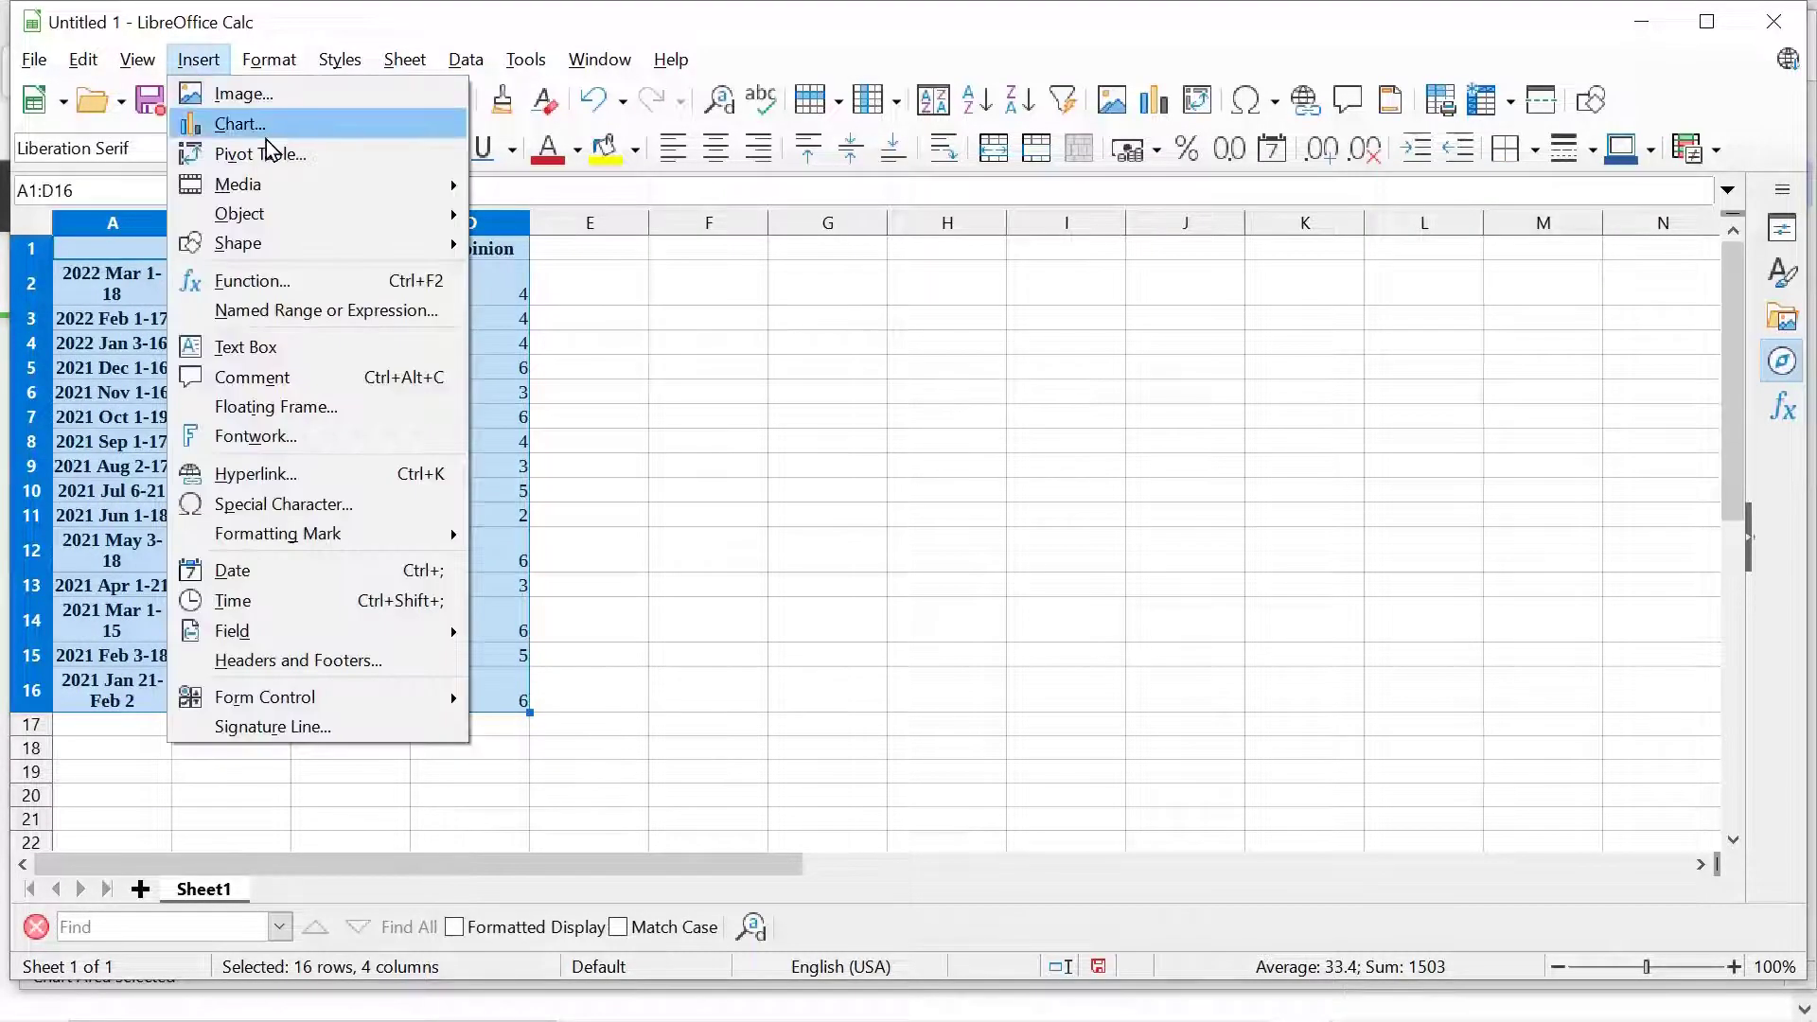
{"action": "left_click", "coordinate": [242, 124]}
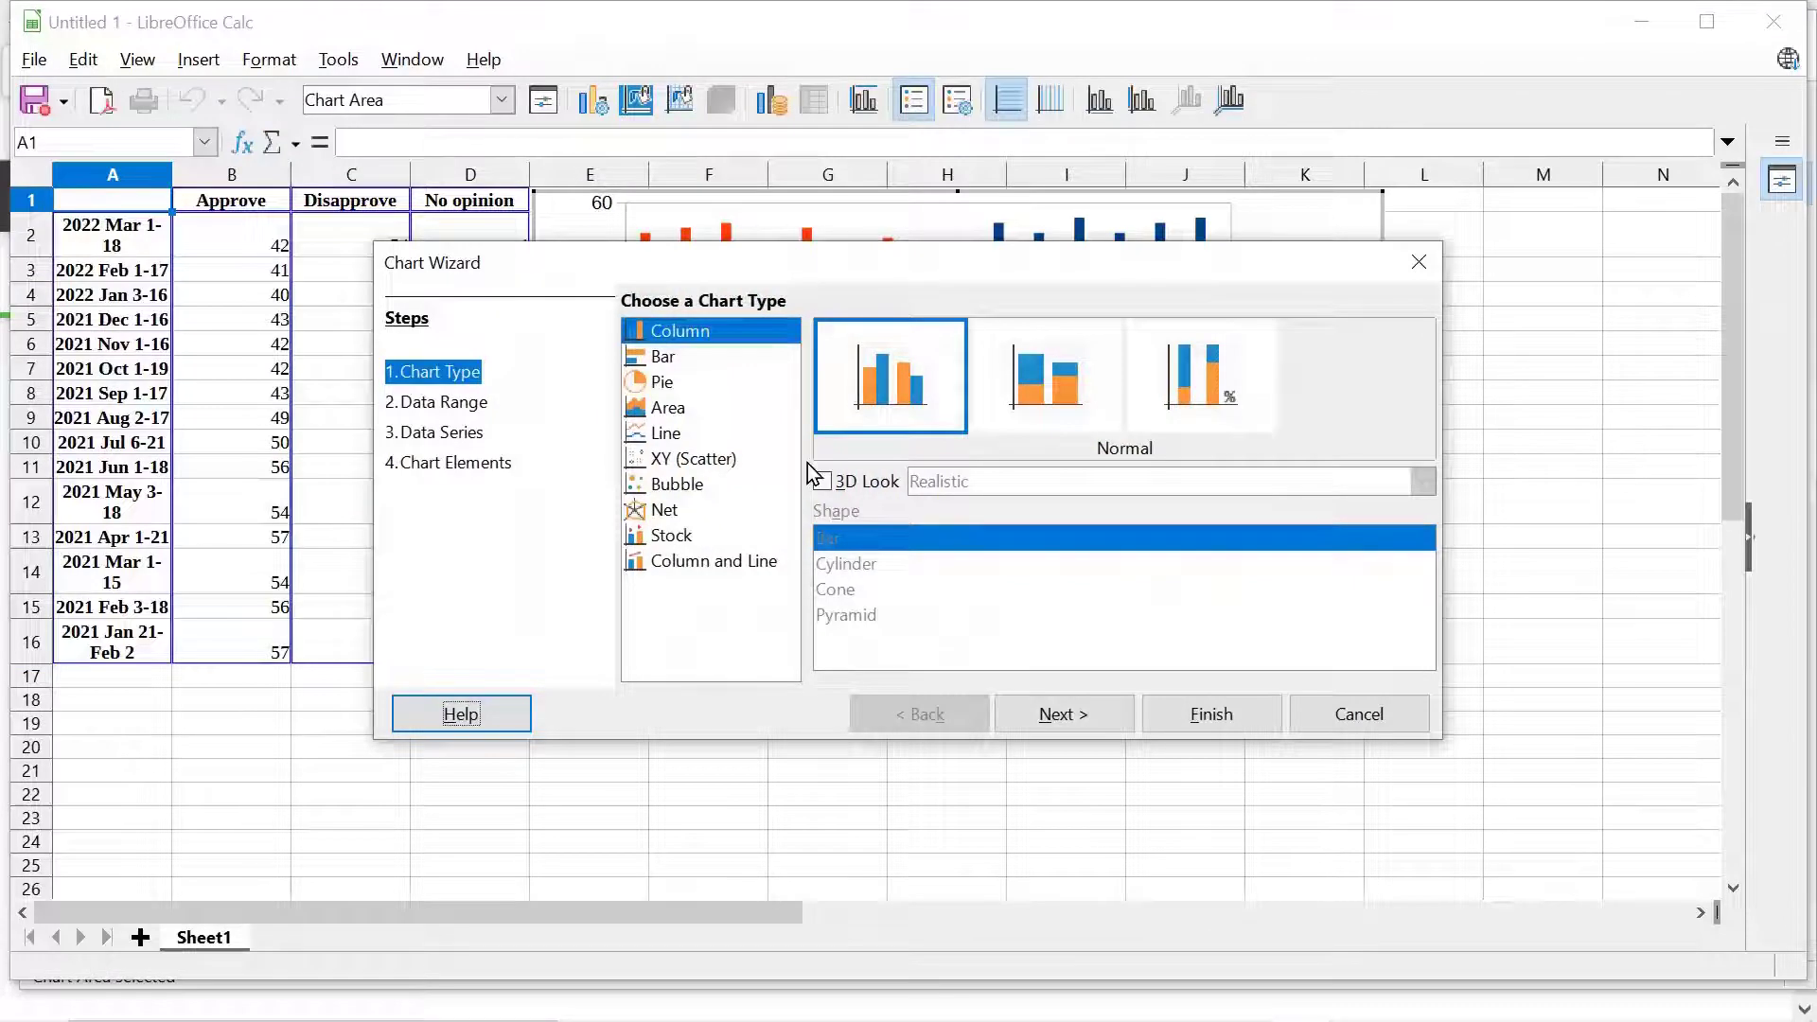
- Choose the Line > Points Only chart type and finish the chart
{"action": "left_click", "coordinate": [683, 432]}
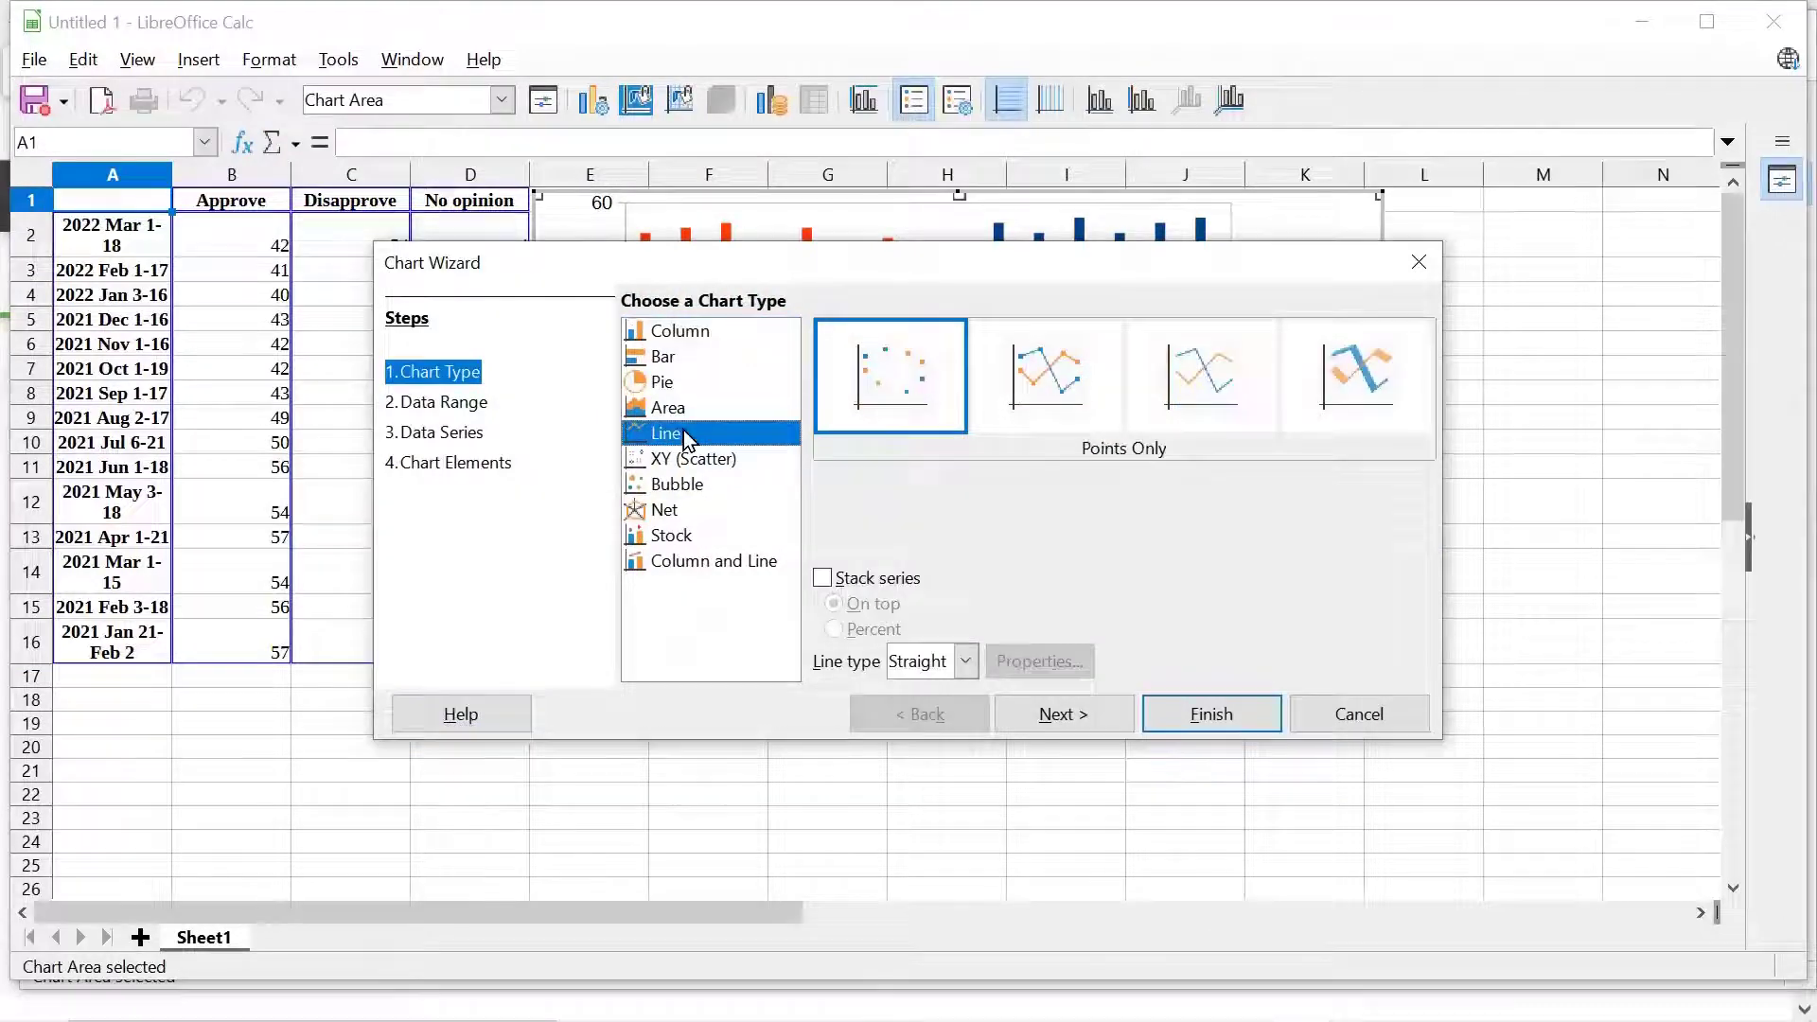
{"action": "left_click", "coordinate": [877, 370]}
{"action": "left_click", "coordinate": [1058, 708]}
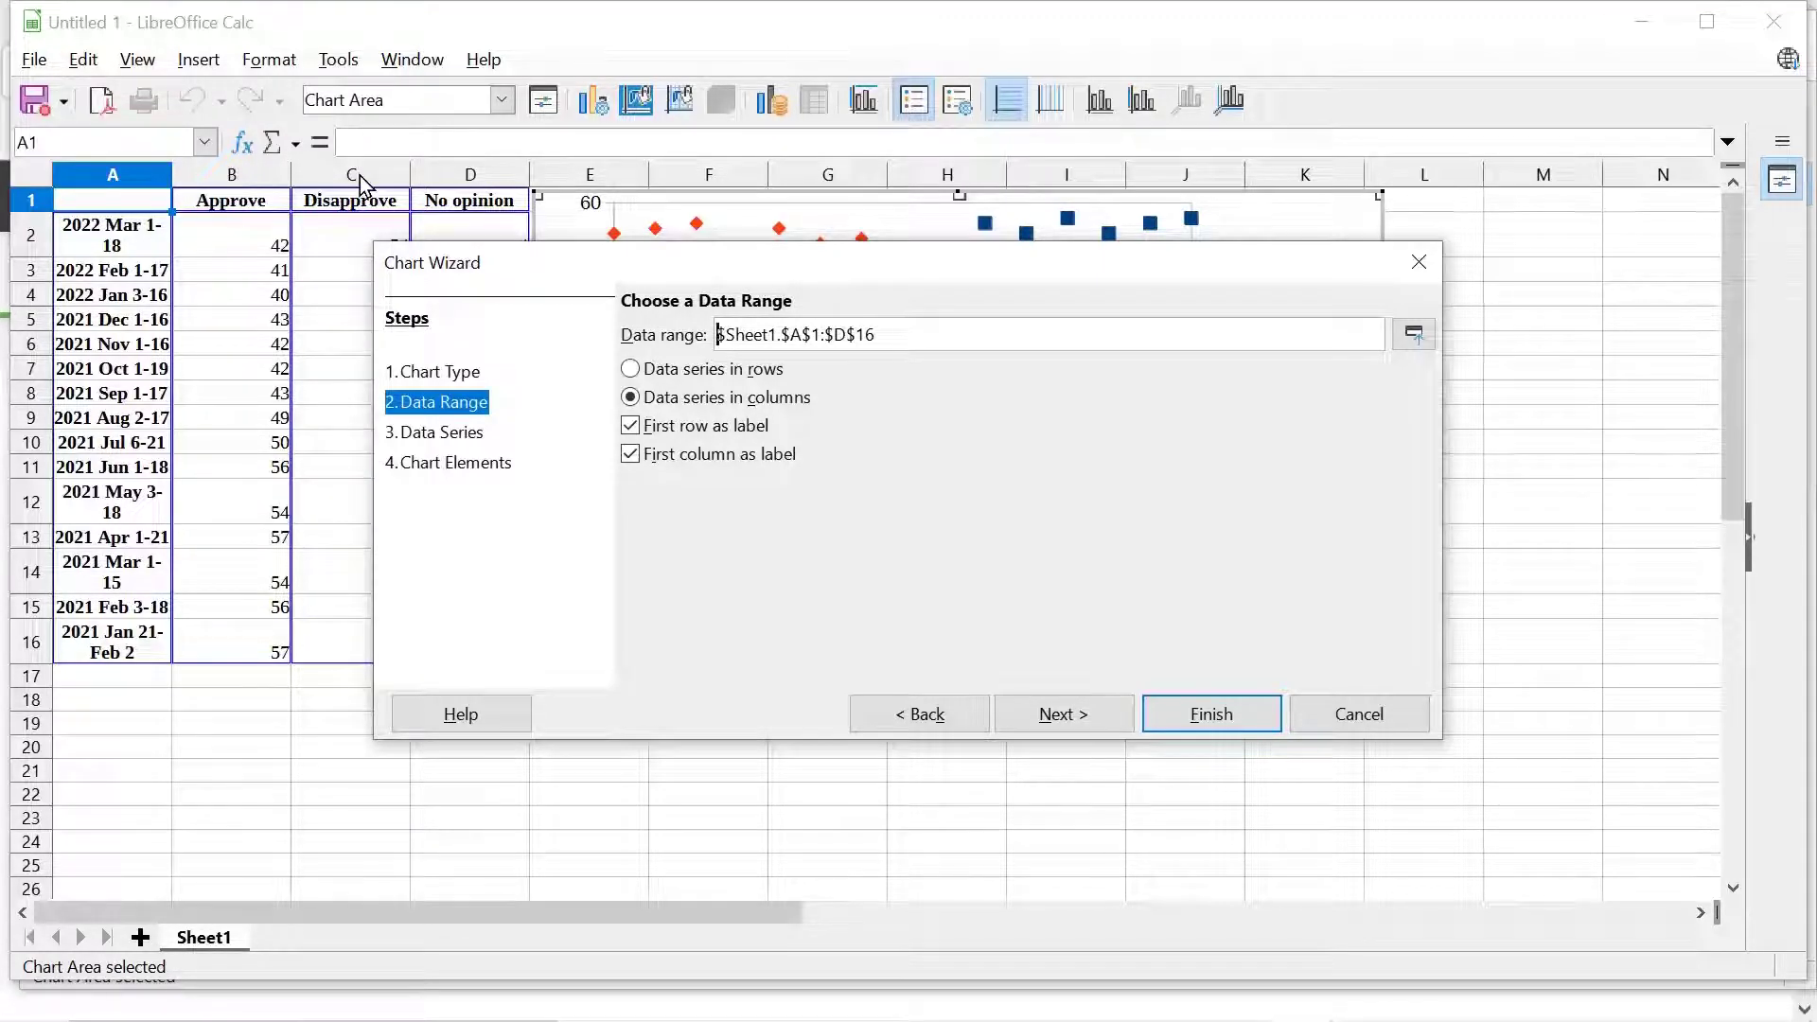
{"action": "left_click", "coordinate": [1200, 719]}
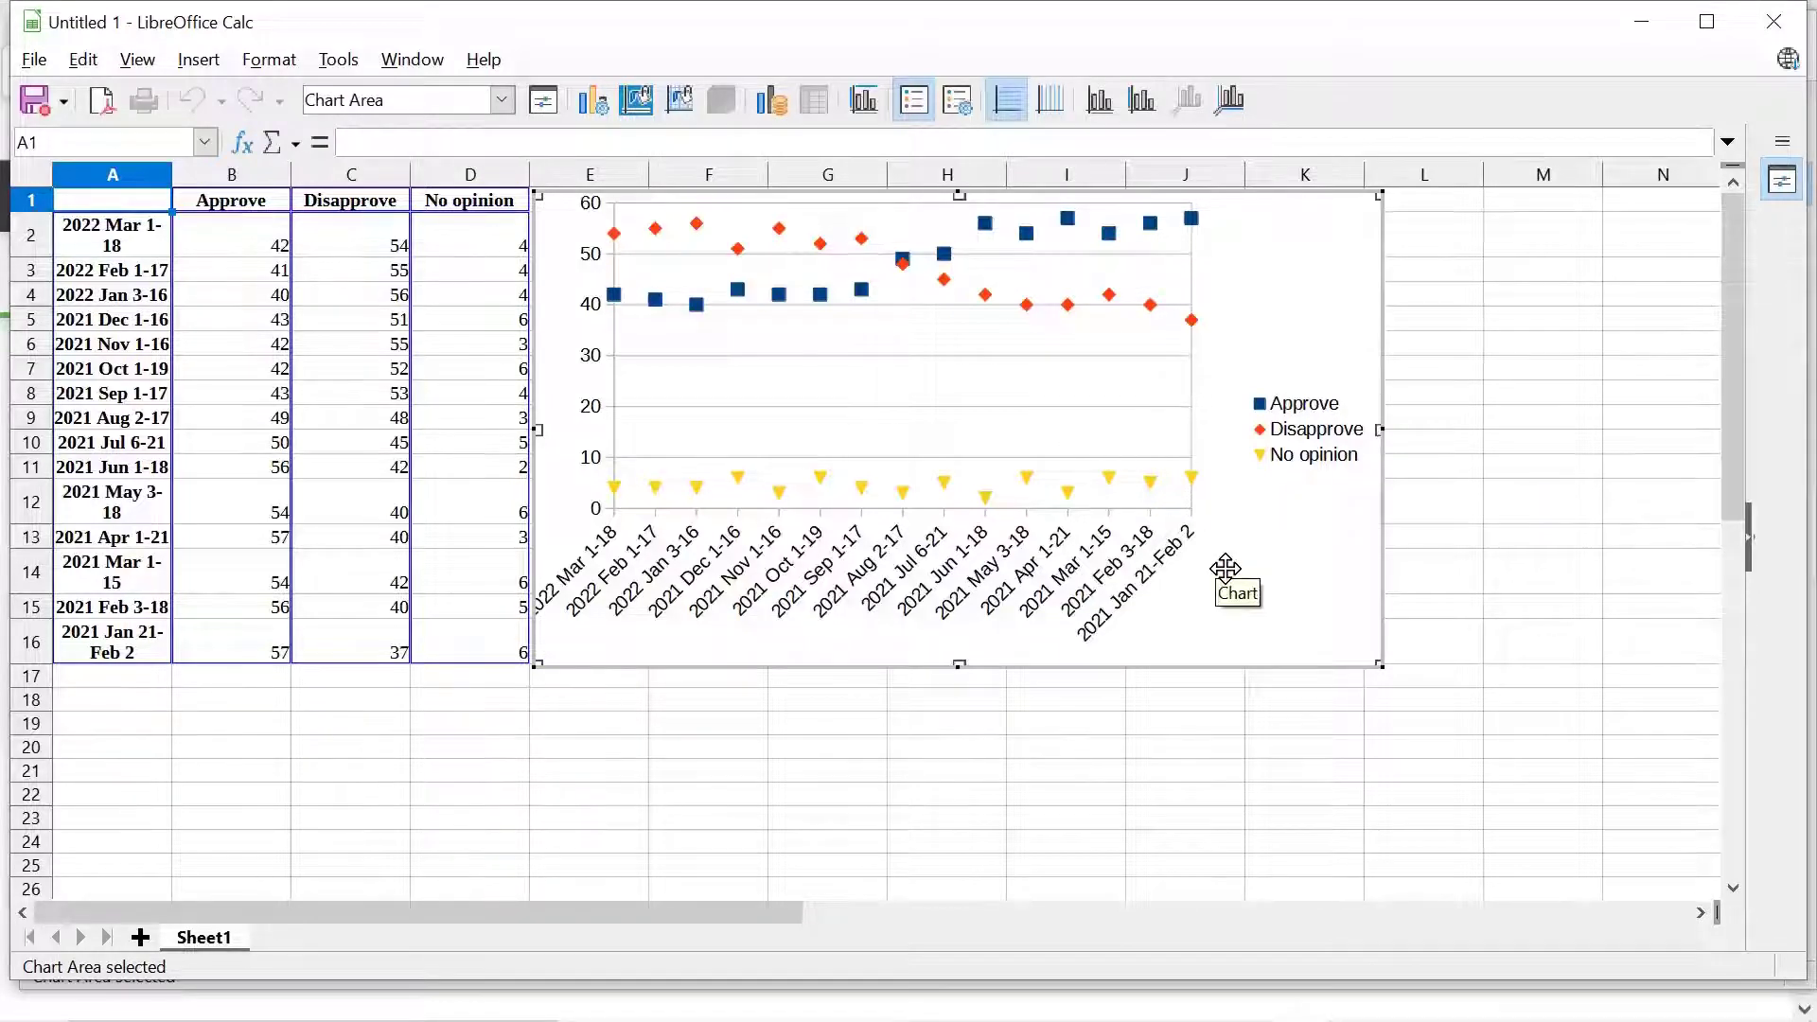
- Add title 'President Biden Approval Rating', subtitle 'Gallup Poll' and y-axis title 'PERCENT'
{"action": "right_click", "coordinate": [1289, 526]}
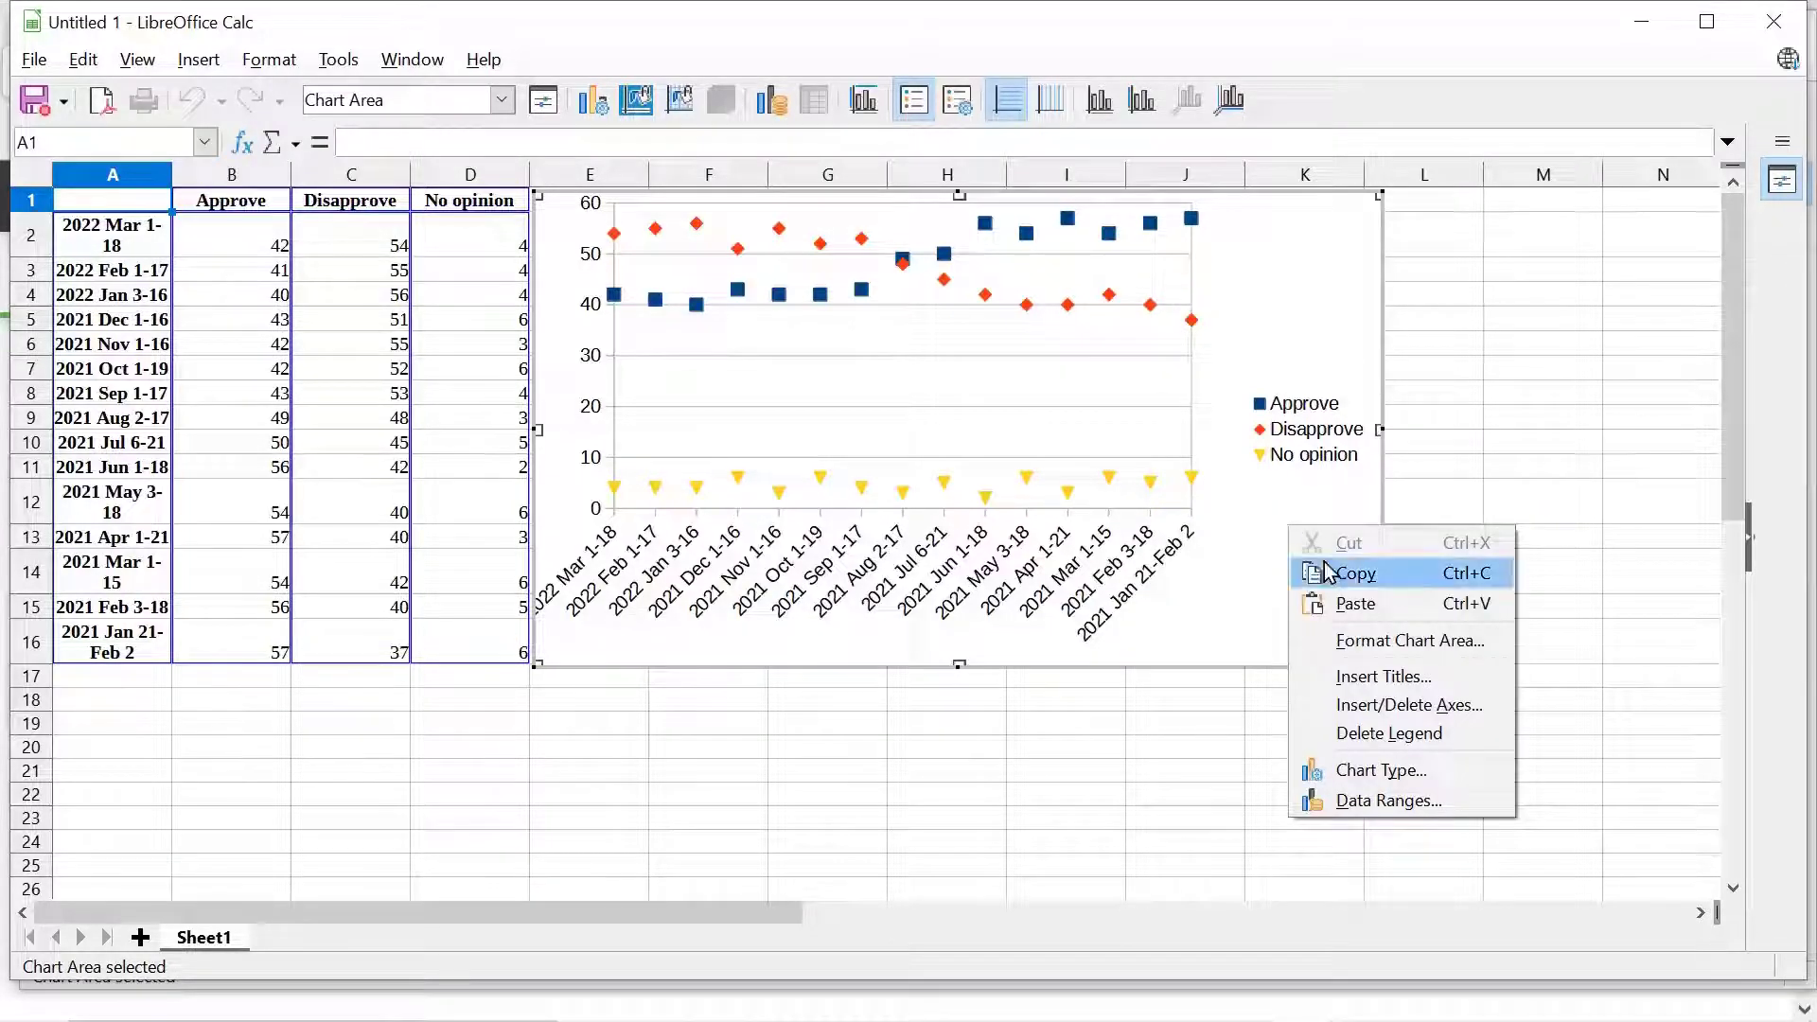
{"action": "left_click", "coordinate": [1394, 687]}
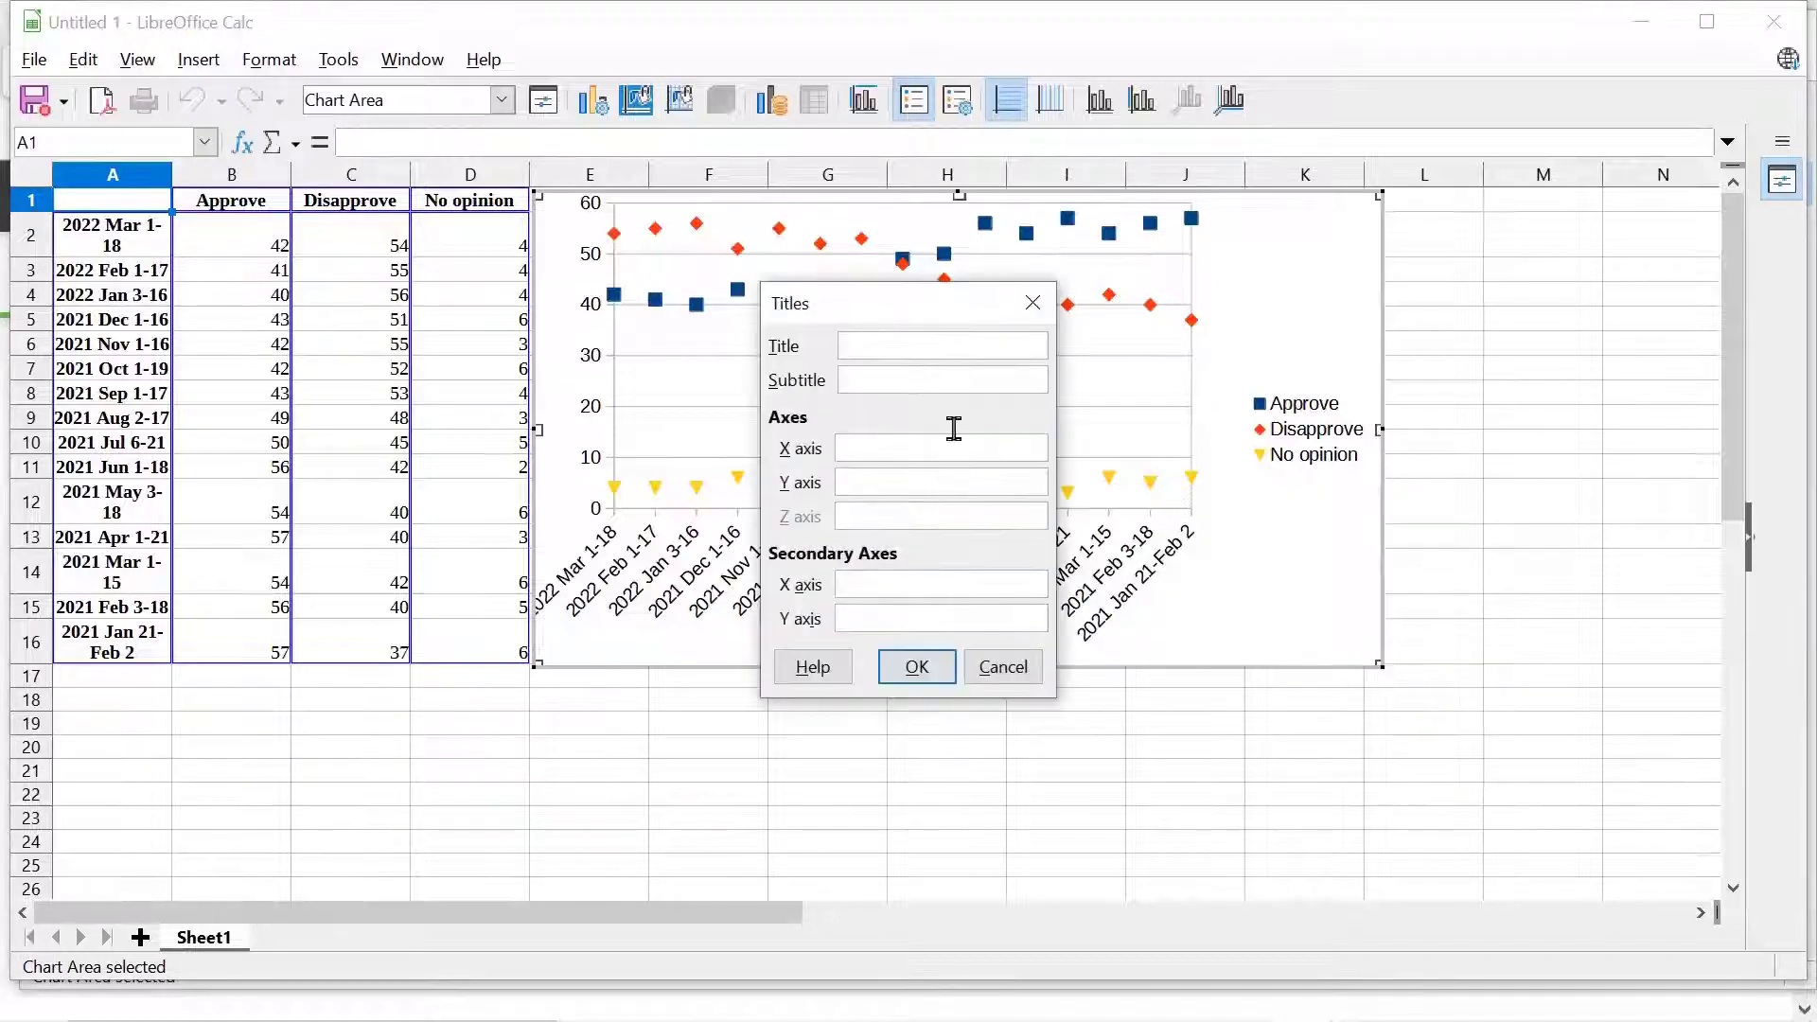
{"action": "type", "text": "President Bi"}
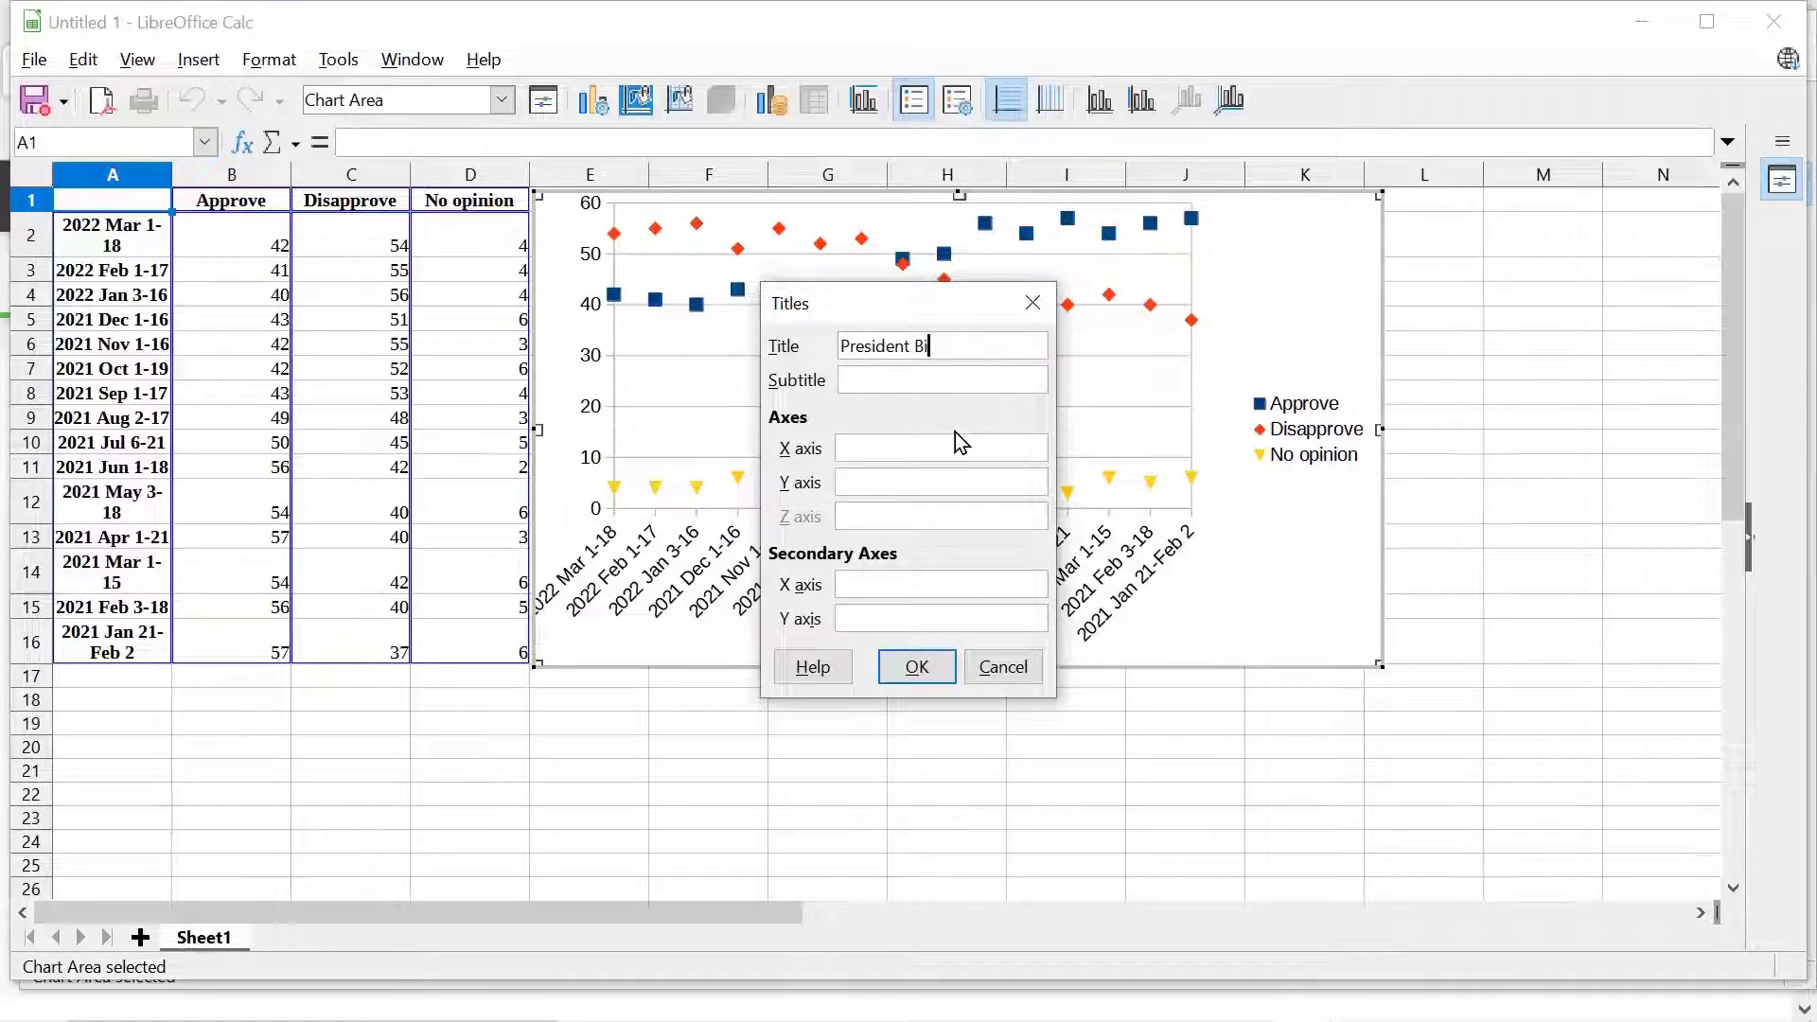
{"action": "type", "text": "den Approva"}
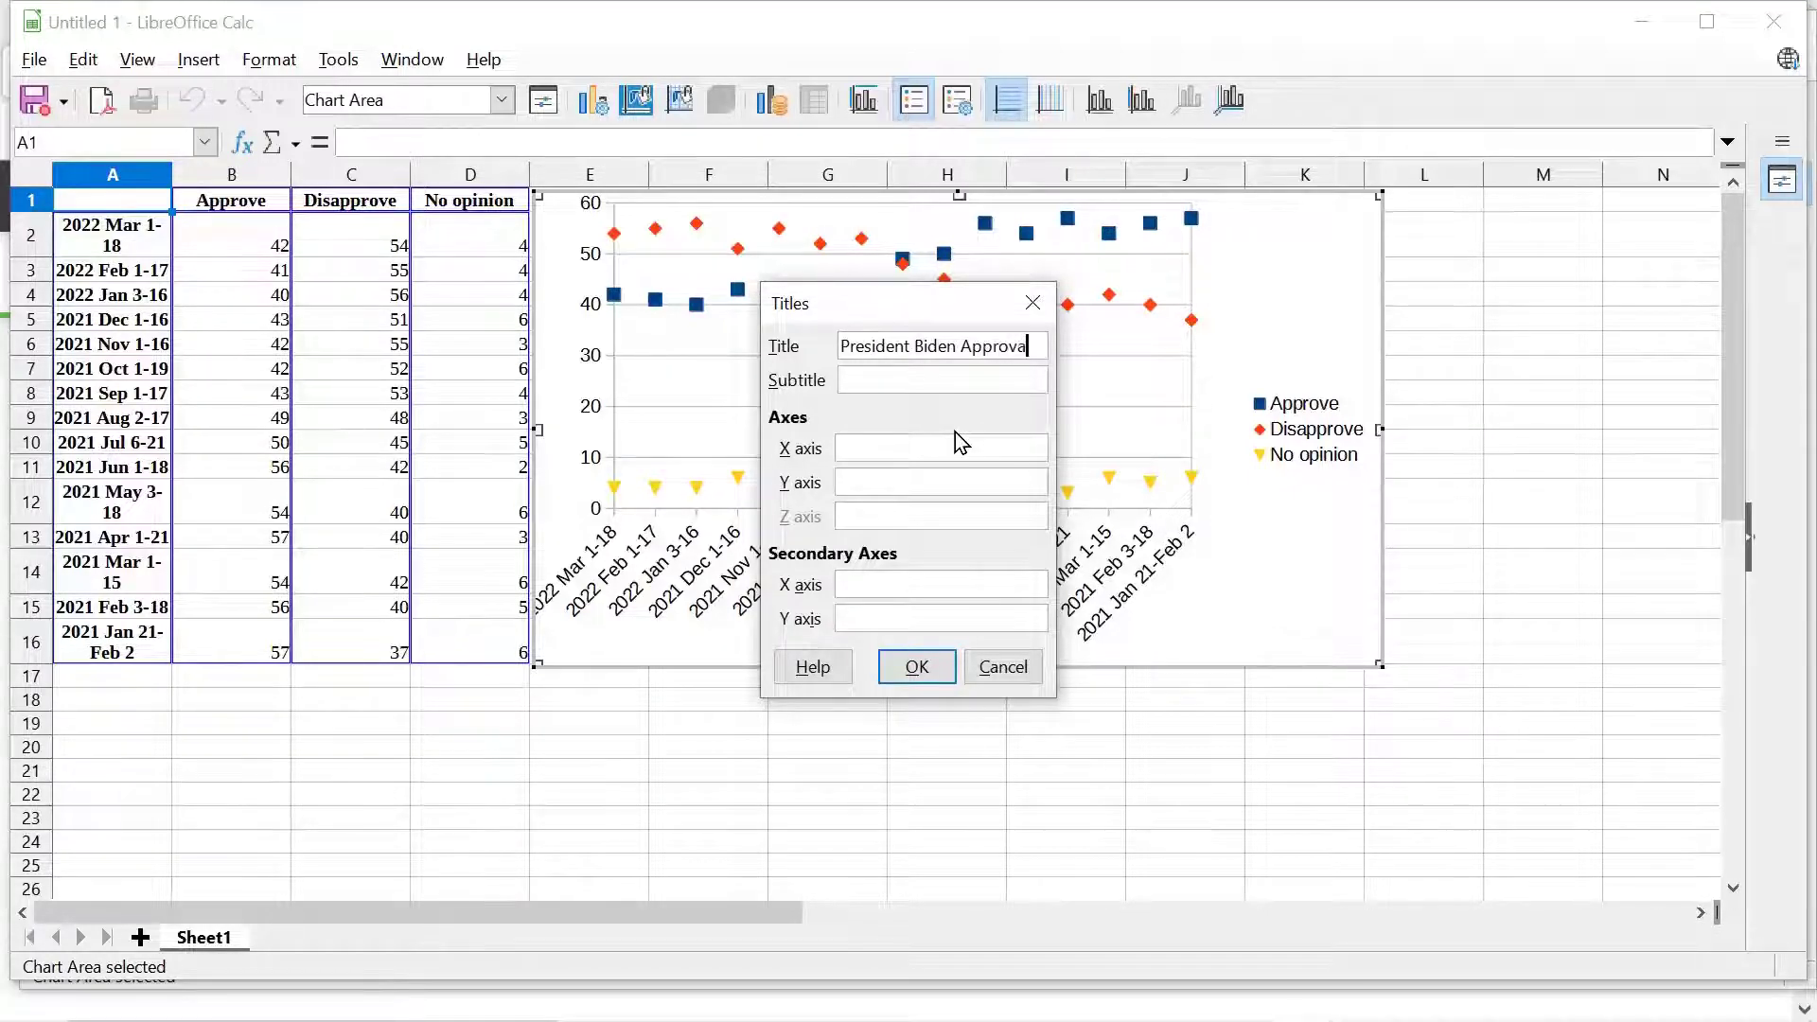
{"action": "type", "text": "l Rating"}
{"action": "key", "text": "Tab"}
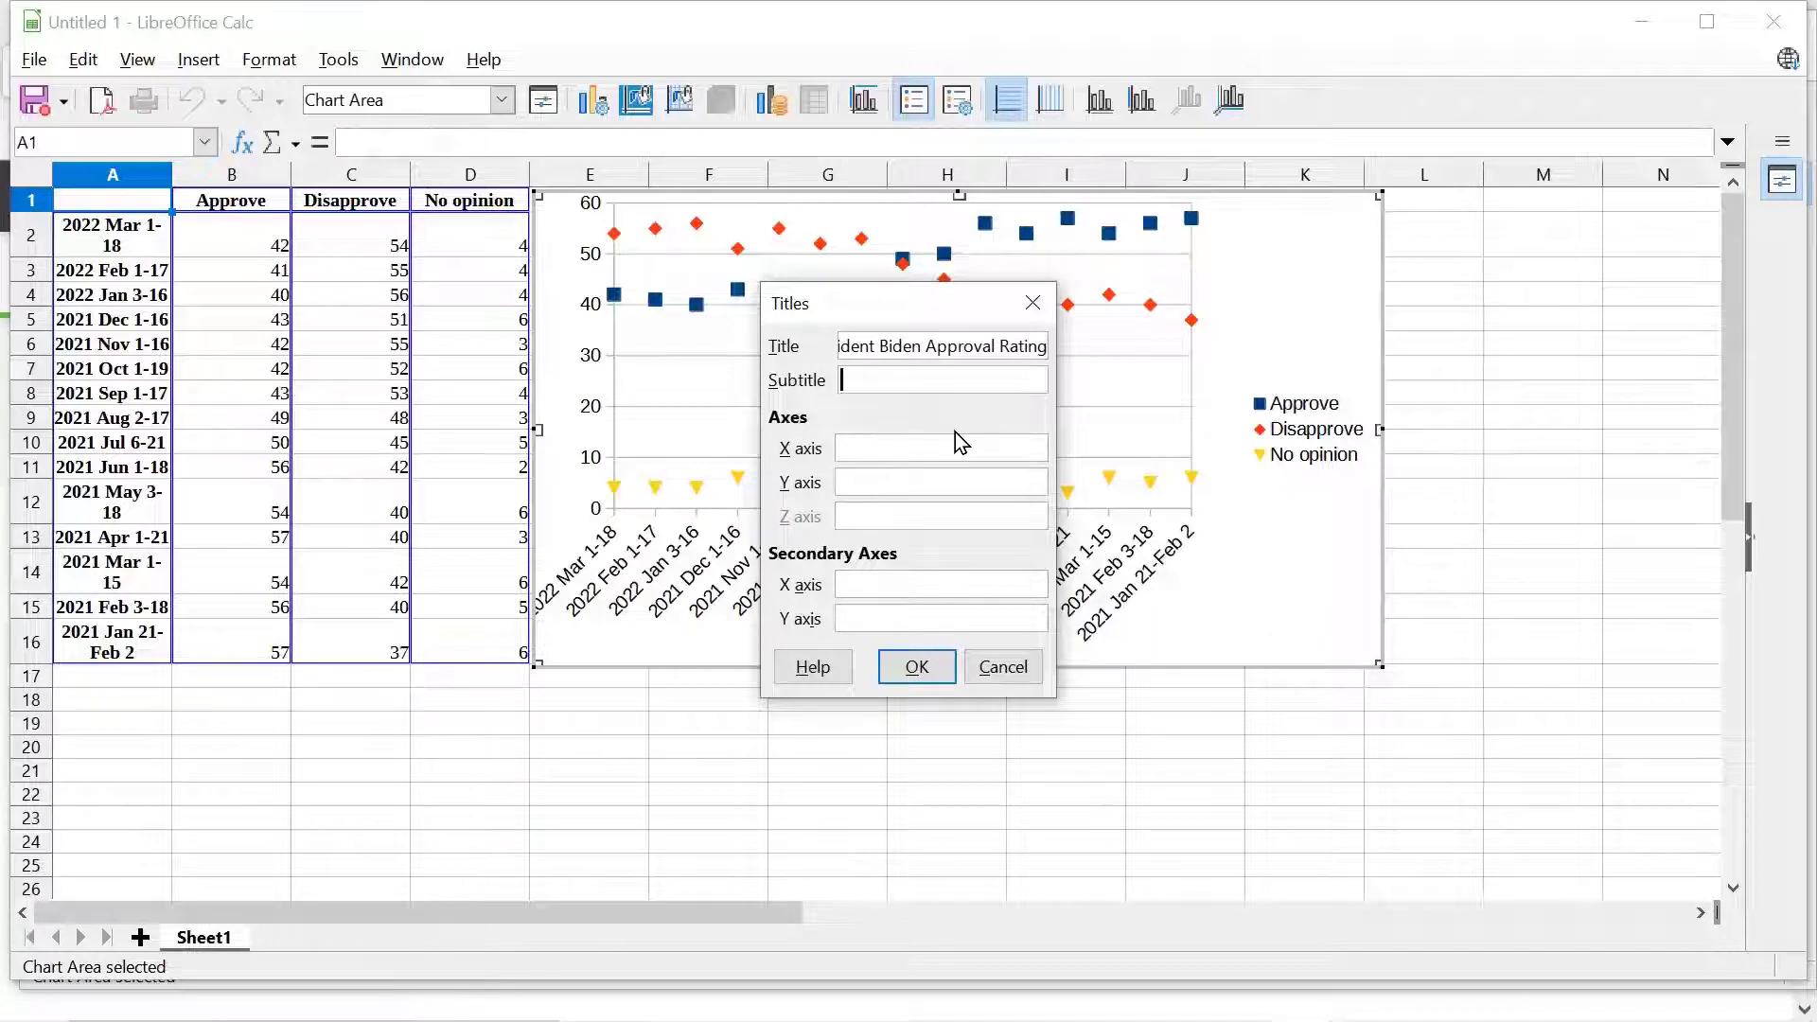
{"action": "type", "text": "Gallup Poll"}
{"action": "left_click", "coordinate": [879, 488]}
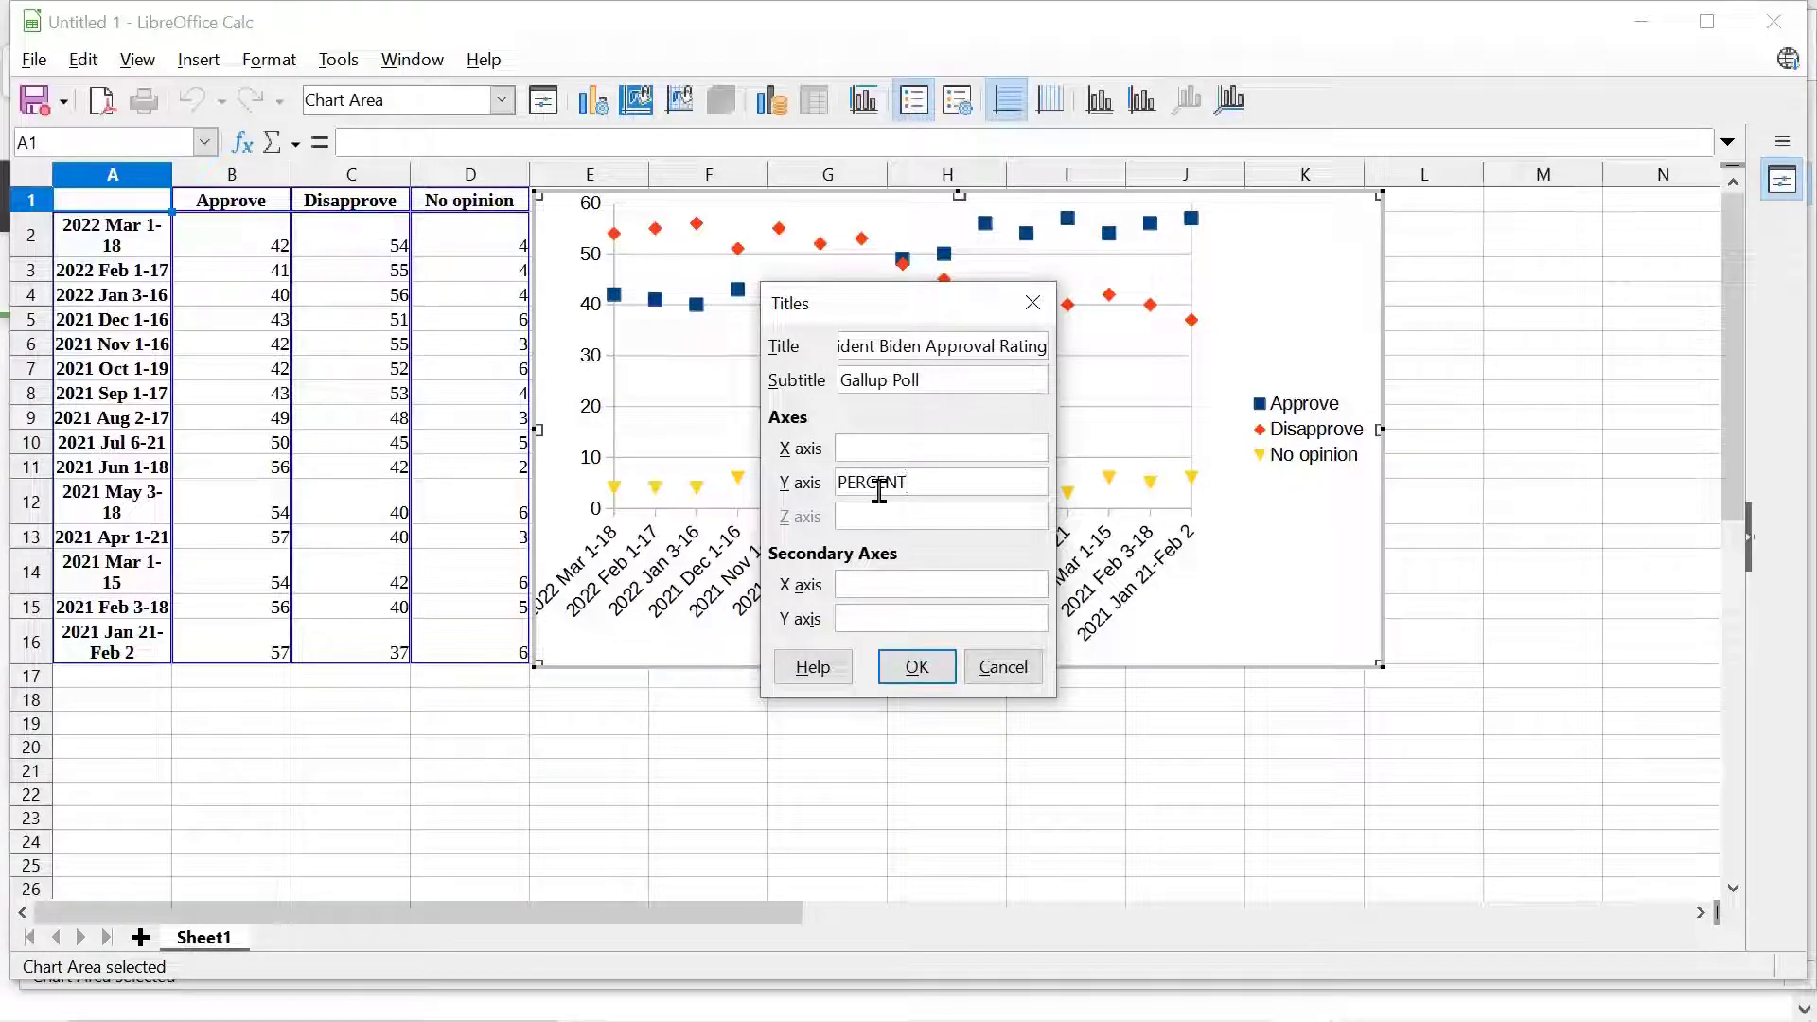
{"action": "left_click", "coordinate": [927, 665]}
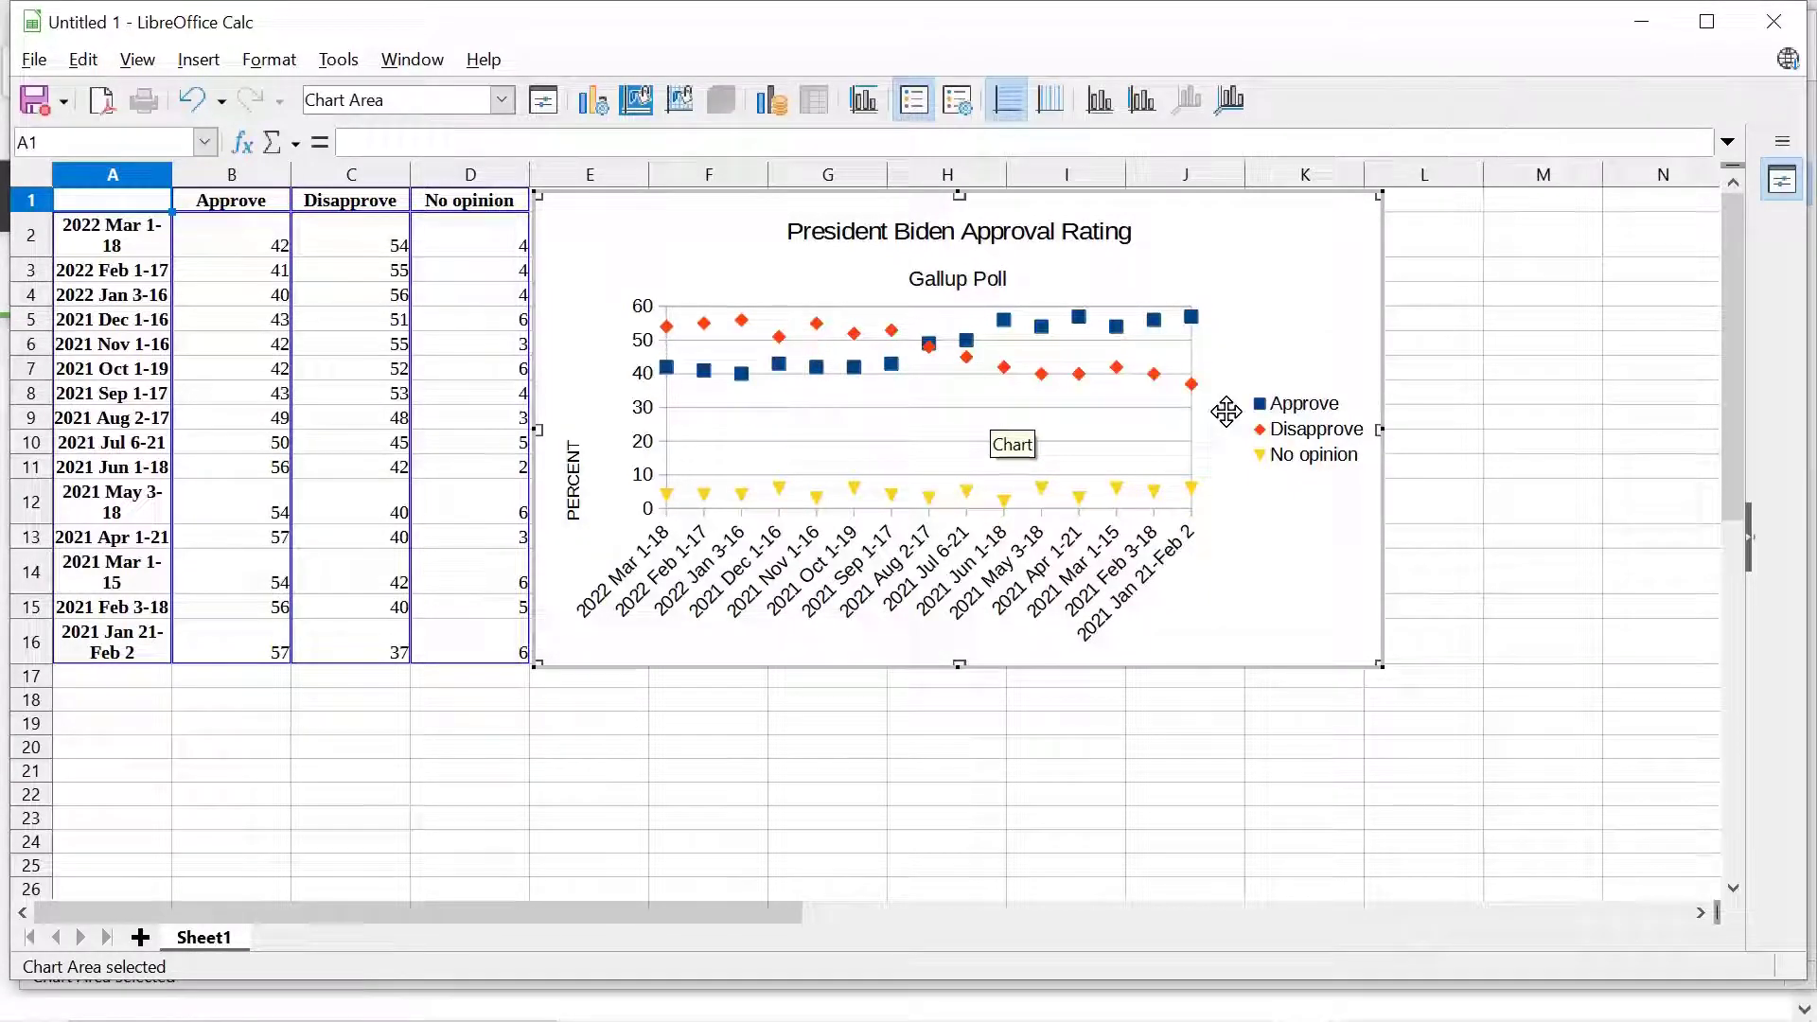
- Reverse the x-axis direction so the oldest poll date appears on the left
{"action": "left_click", "coordinate": [953, 514]}
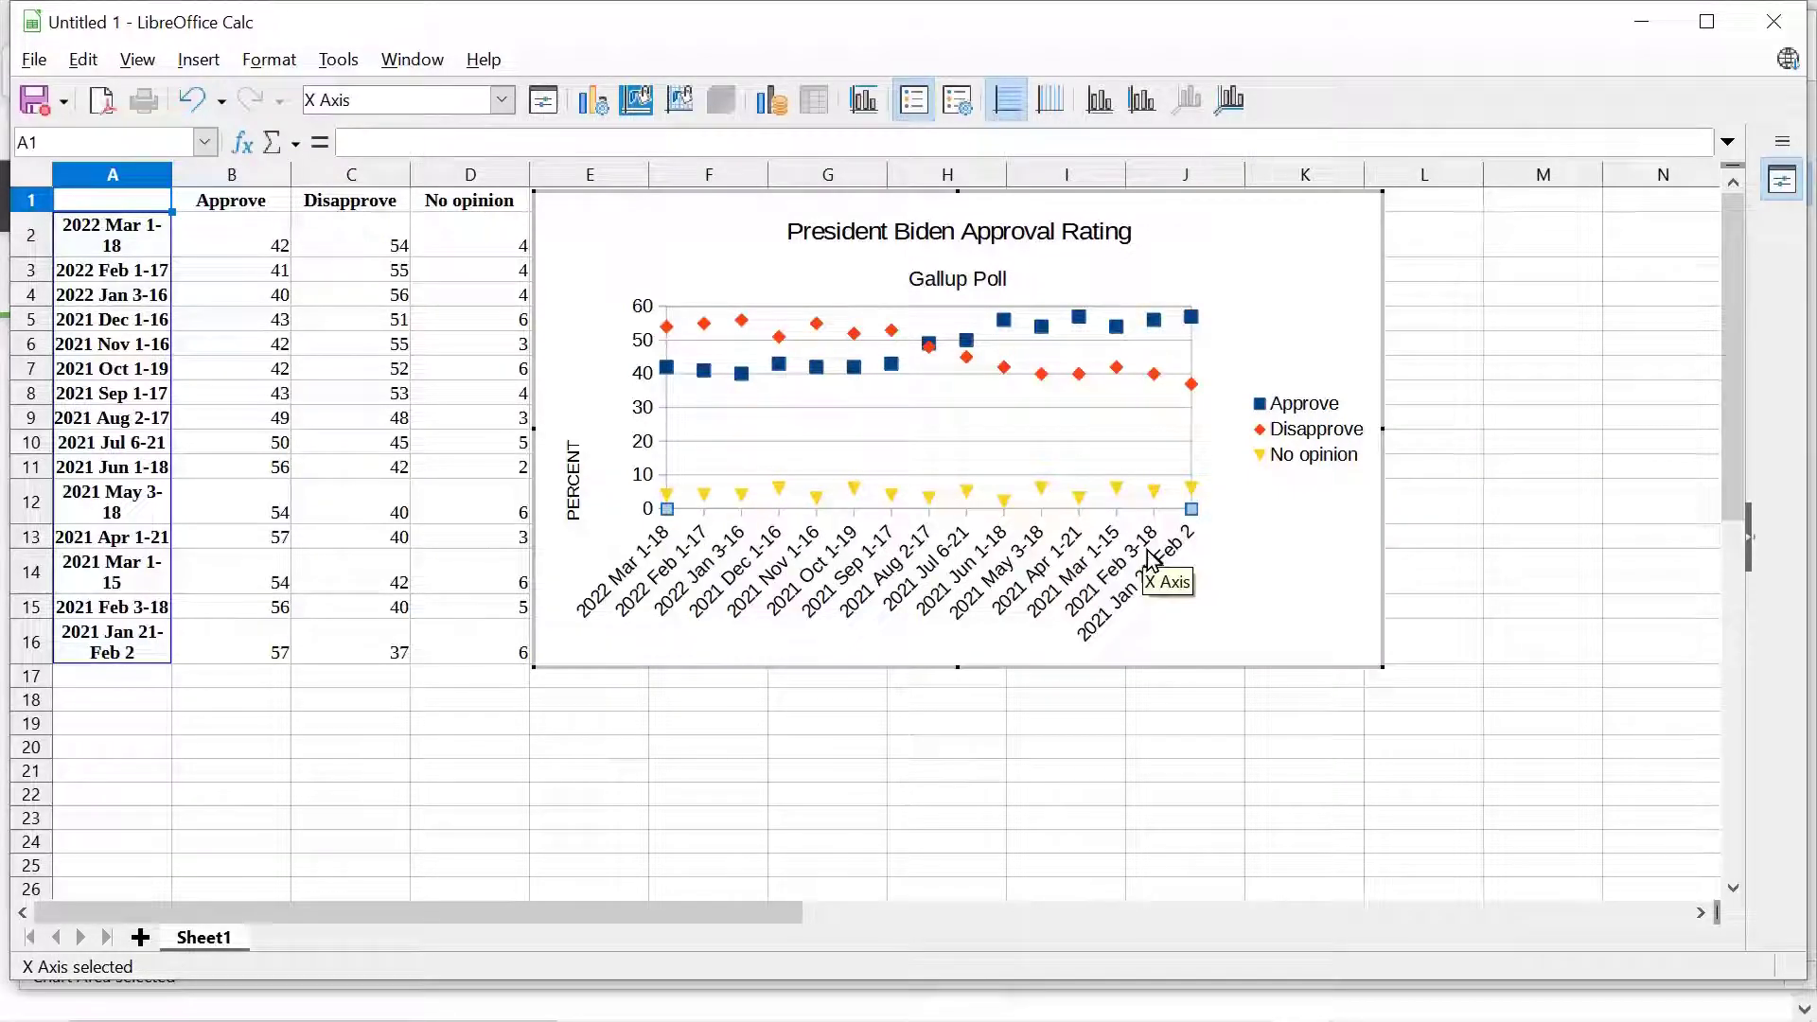
{"action": "double_click", "coordinate": [896, 541]}
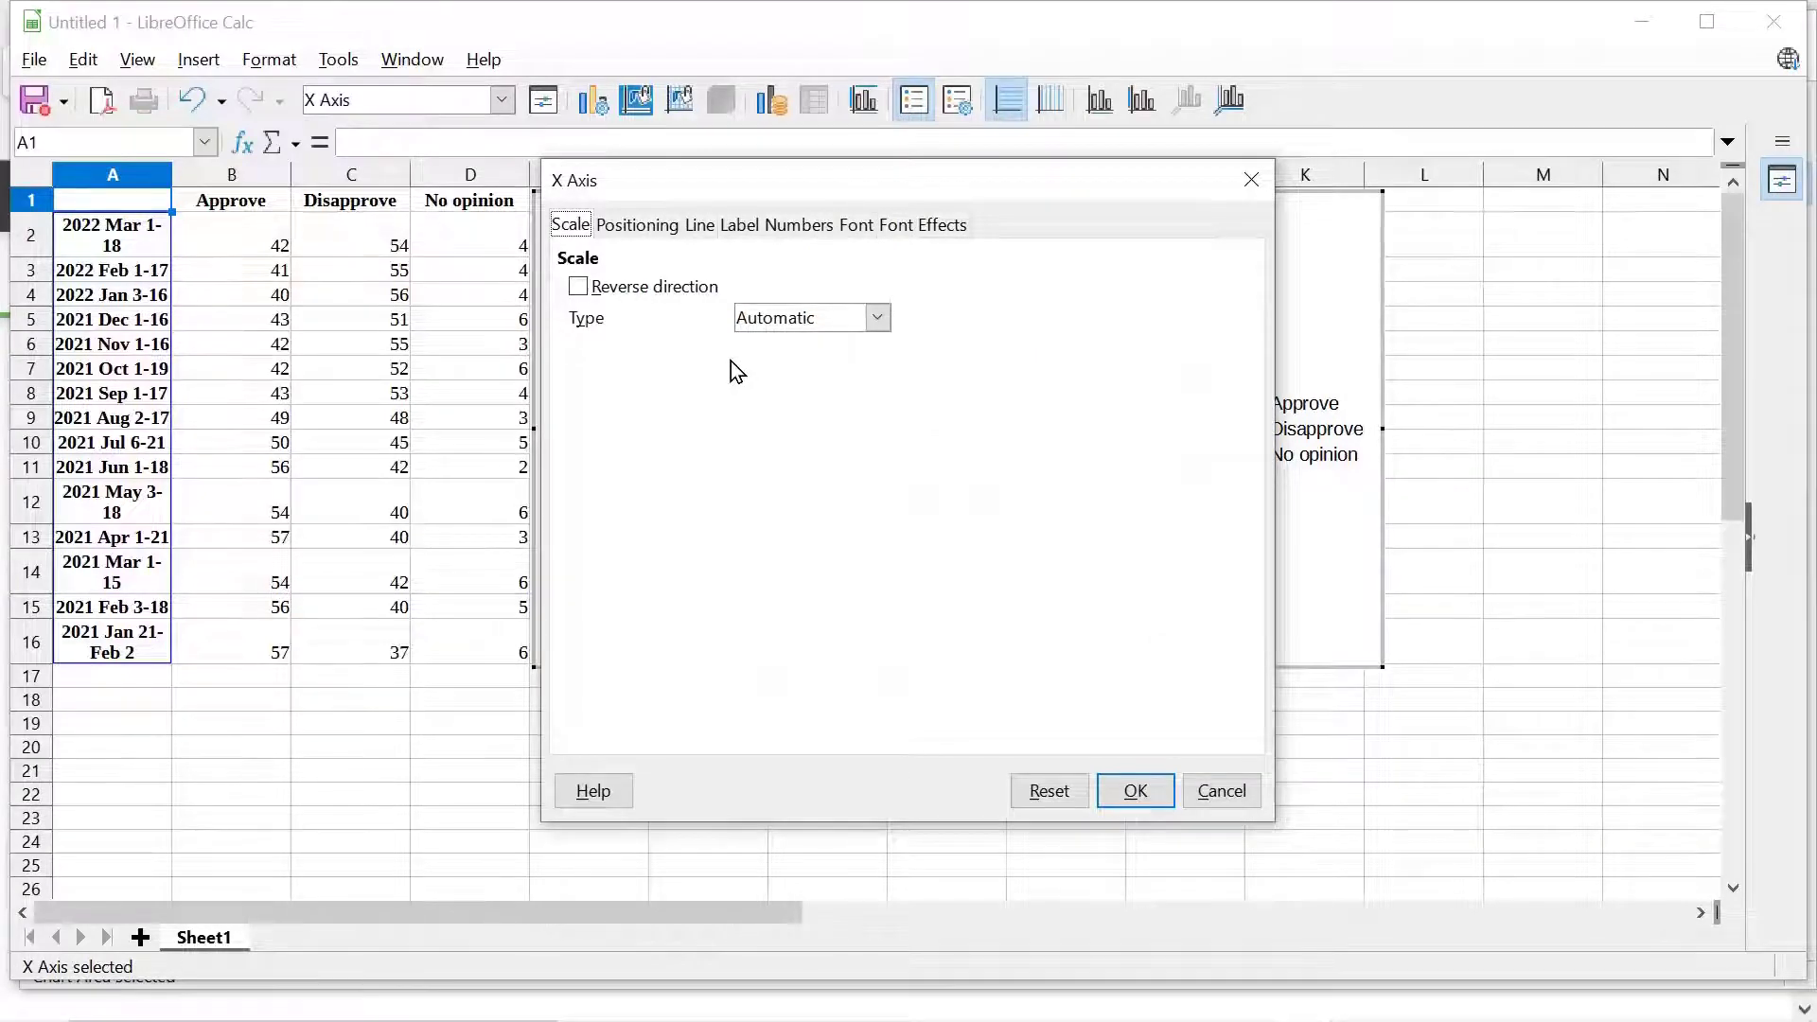
{"action": "left_click", "coordinate": [639, 235]}
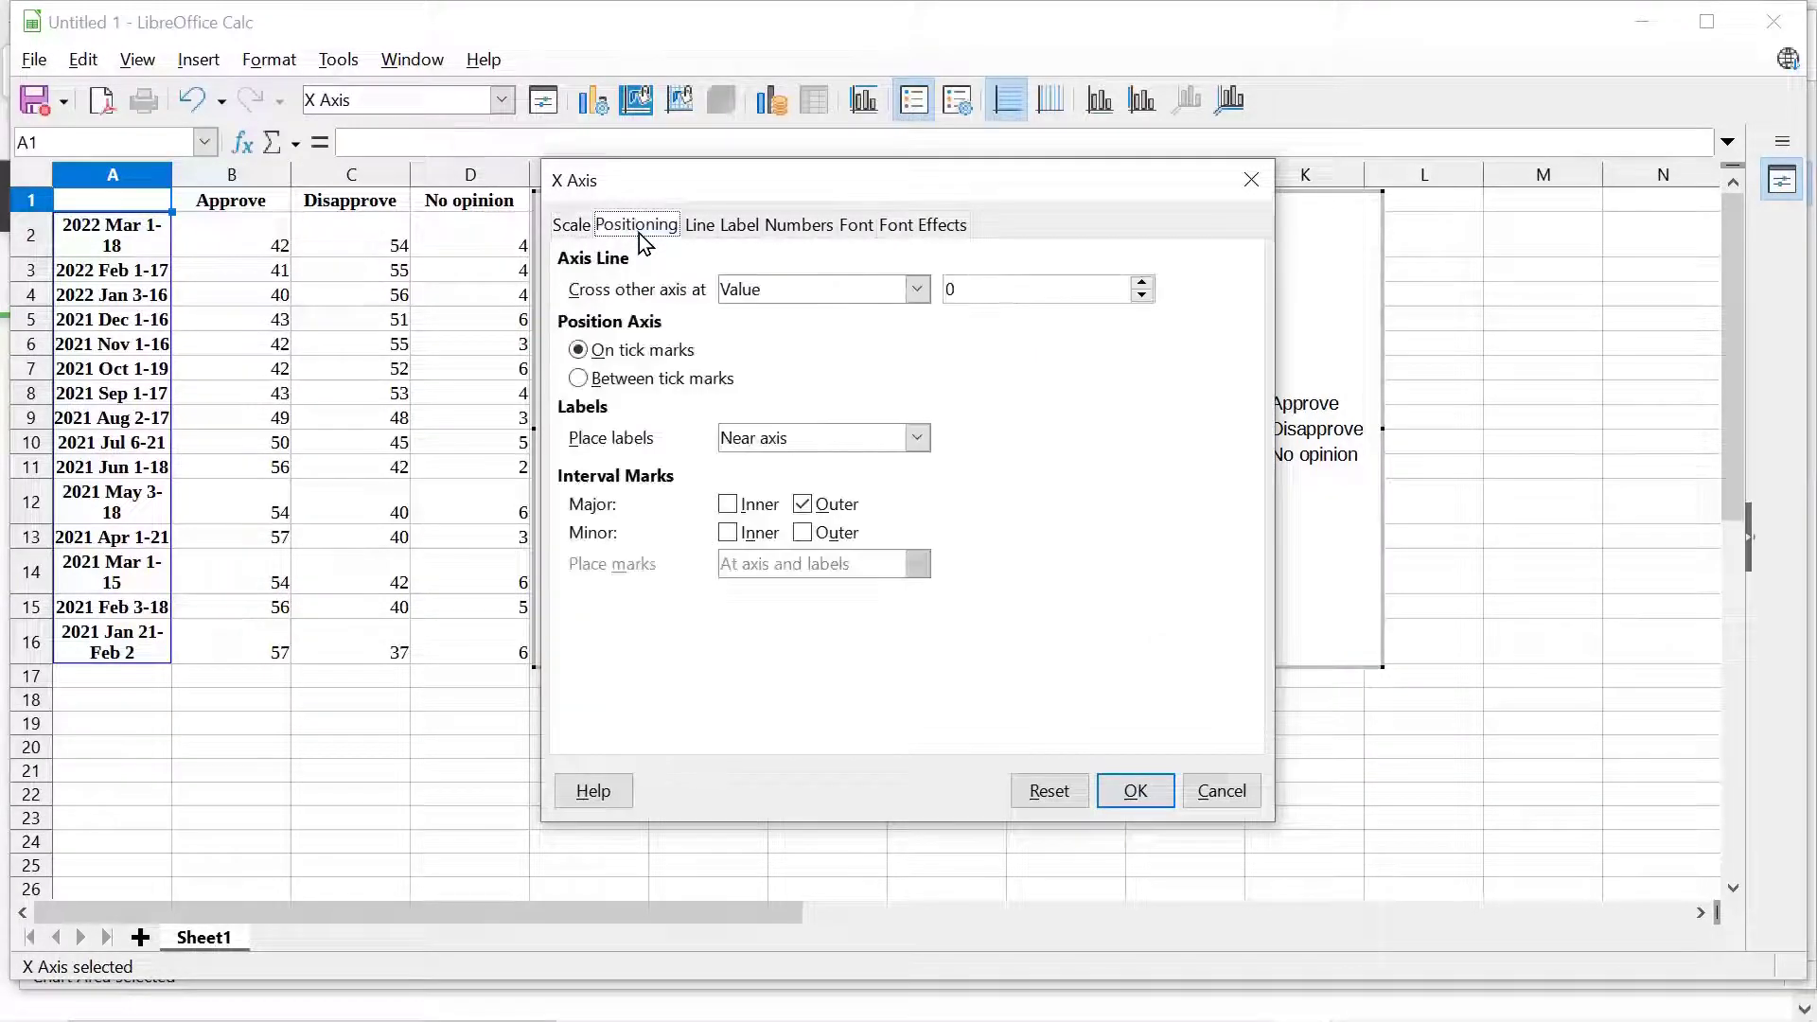
{"action": "left_click", "coordinate": [712, 234]}
{"action": "left_click", "coordinate": [790, 233]}
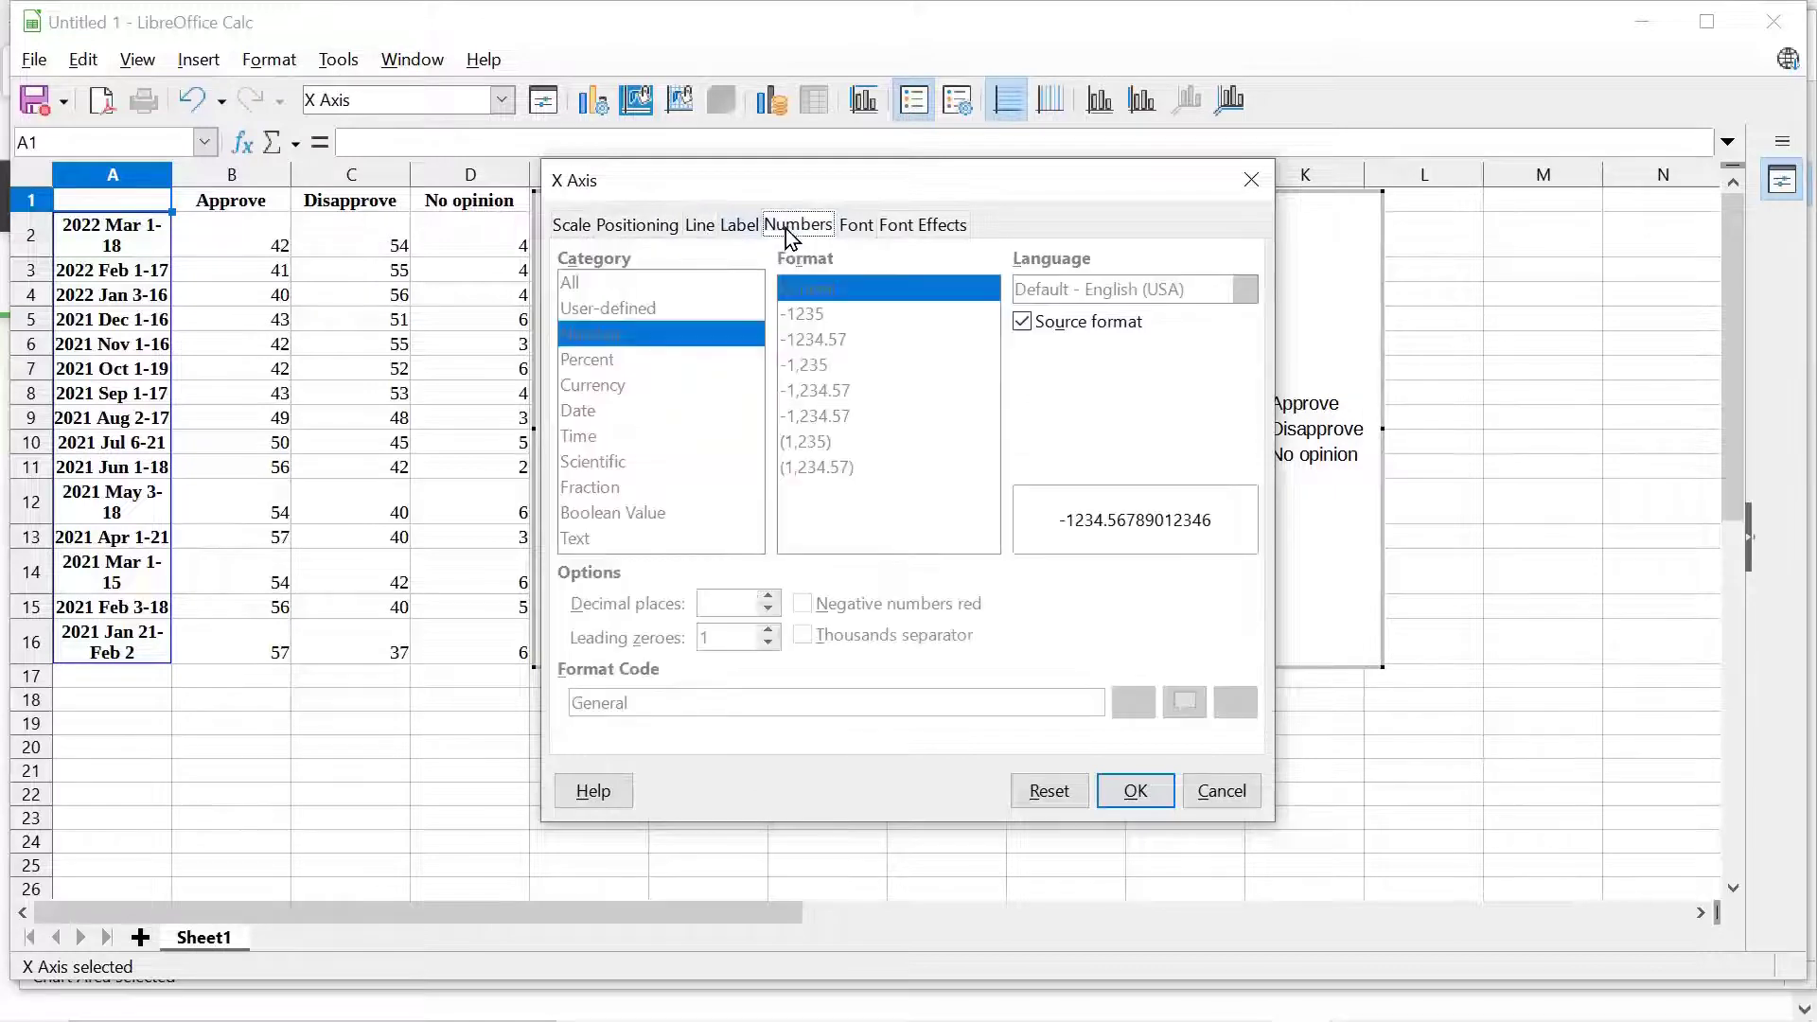
{"action": "left_click", "coordinate": [863, 232]}
{"action": "left_click", "coordinate": [568, 227]}
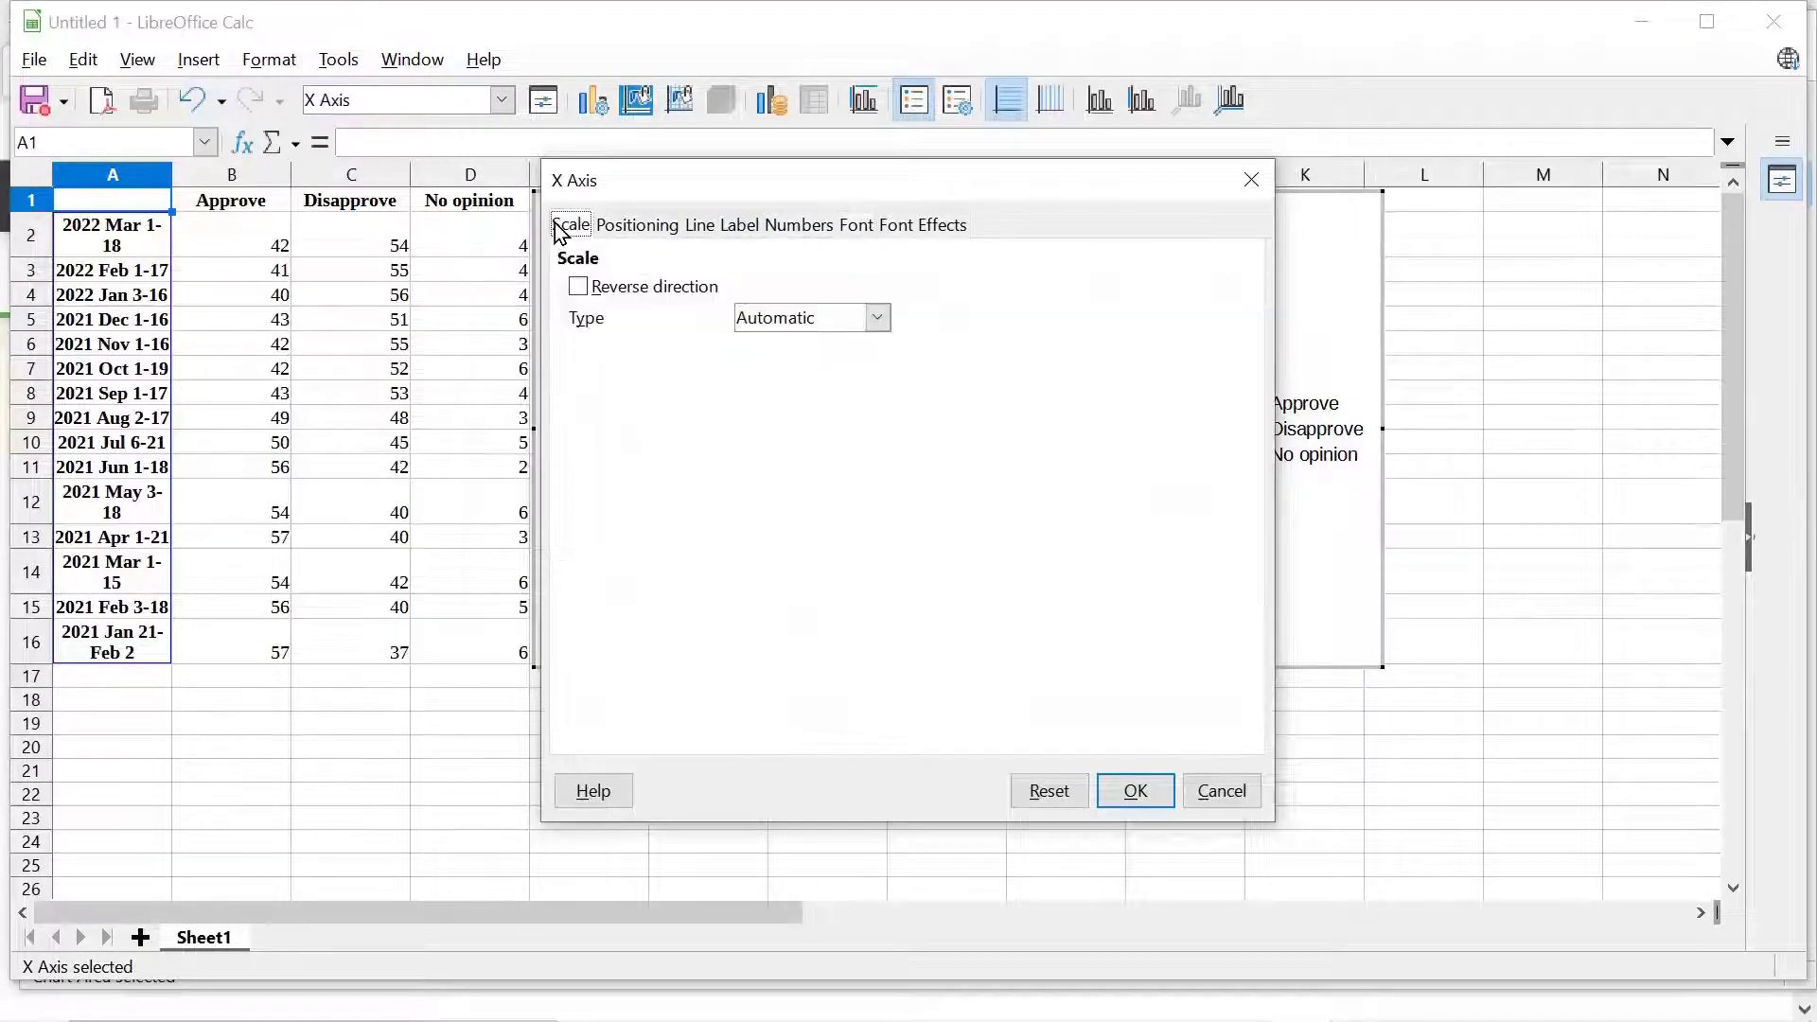
{"action": "left_click", "coordinate": [578, 288]}
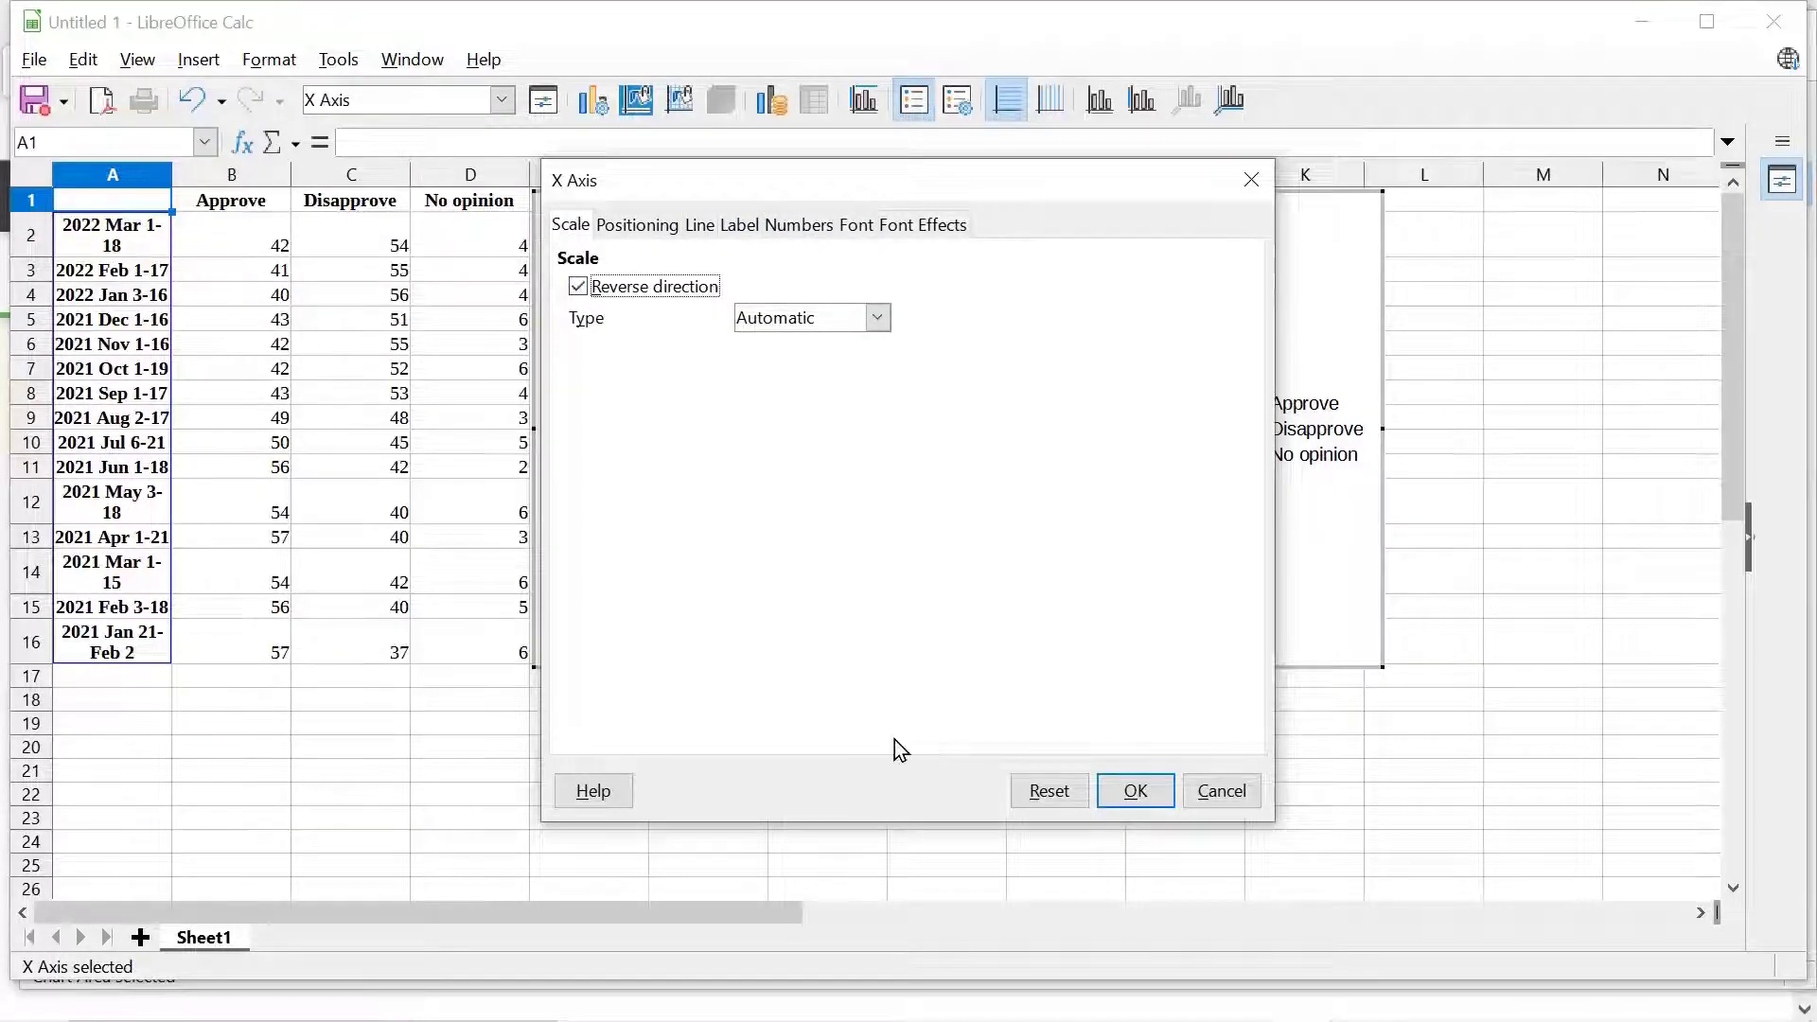
{"action": "left_click", "coordinate": [1157, 791]}
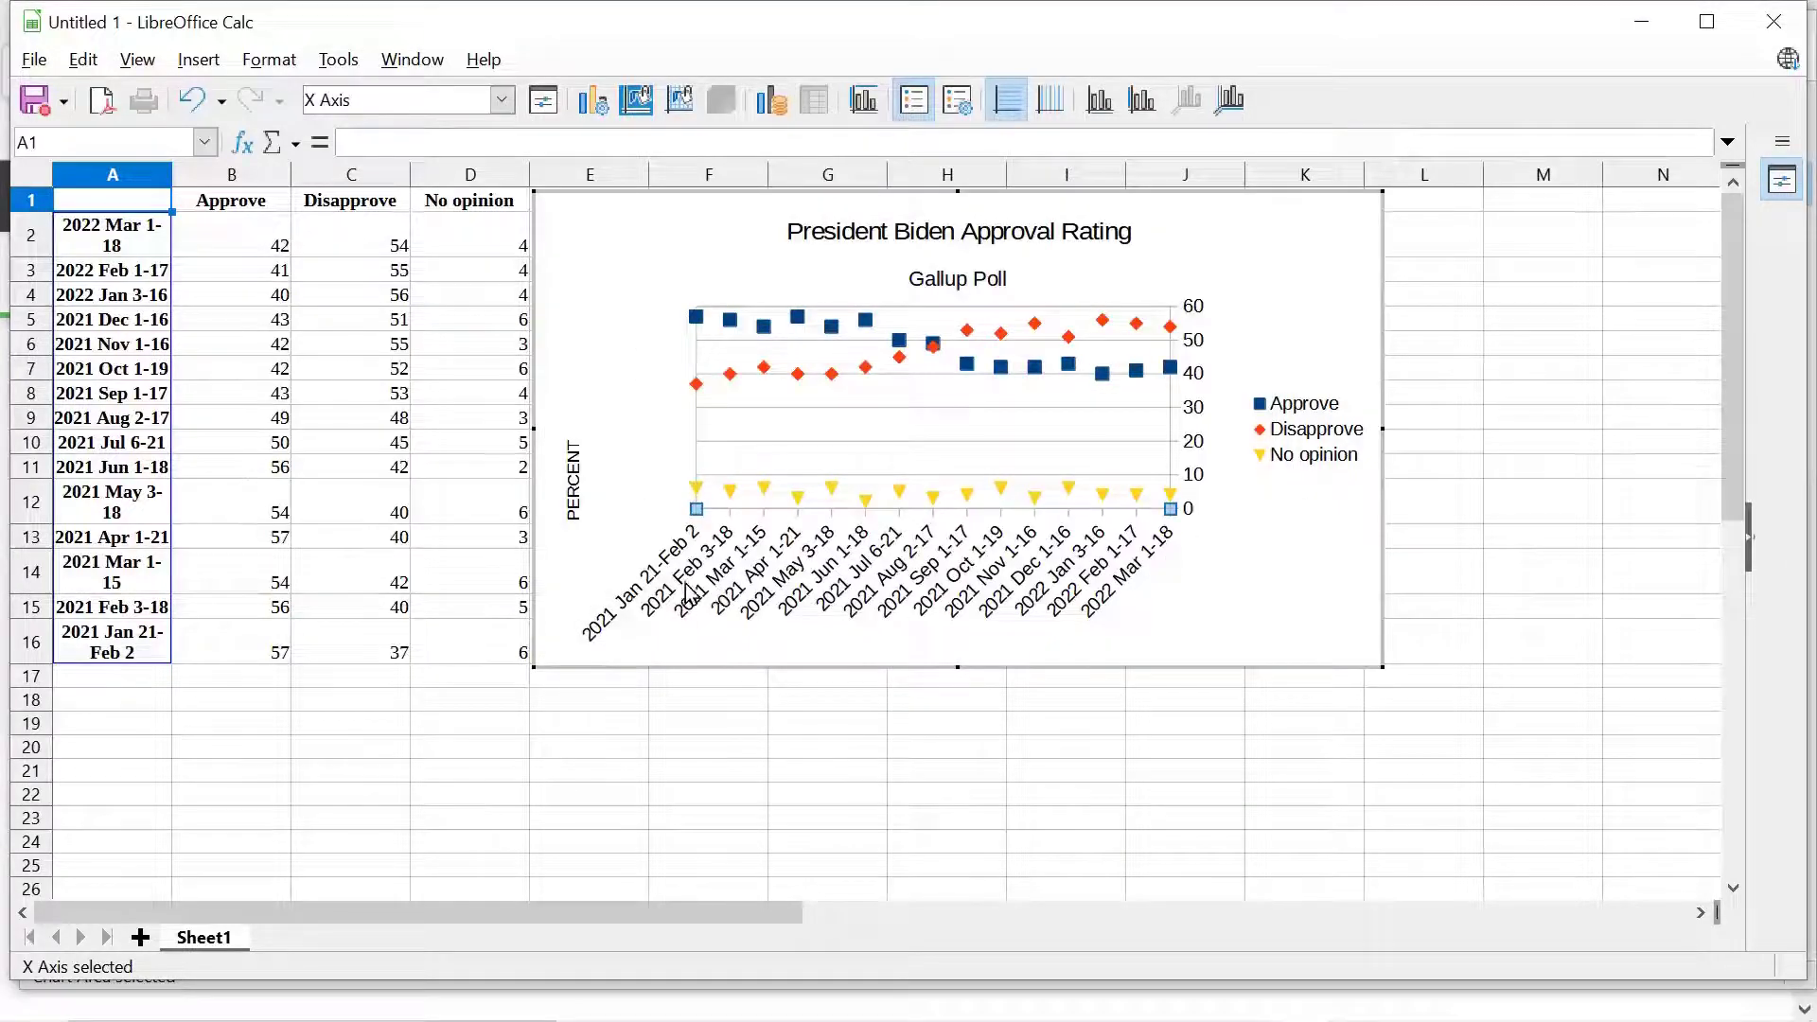